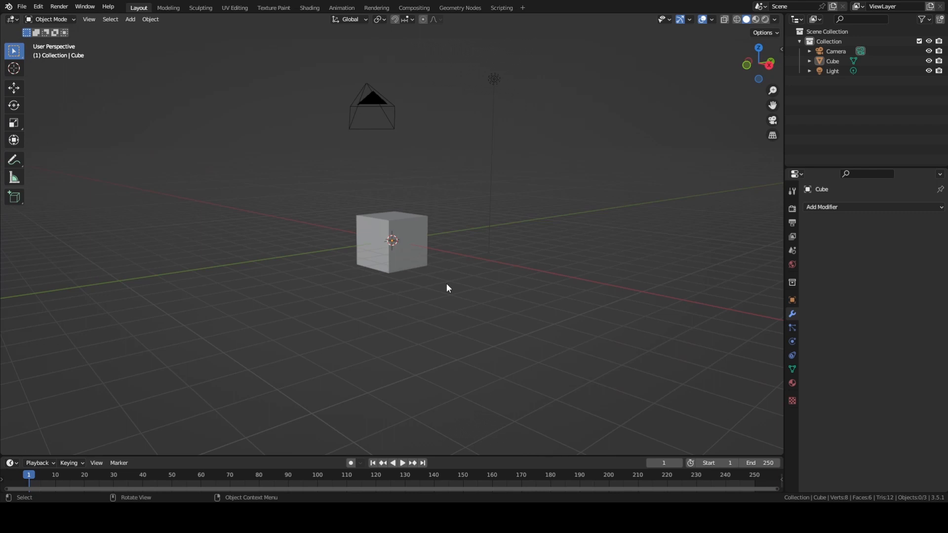
# Step: Add a Subdivision Surface modifier to the default cube with viewport level 2
pyautogui.moveTo(435, 277); pyautogui.dragTo(473, 277, button='middle')
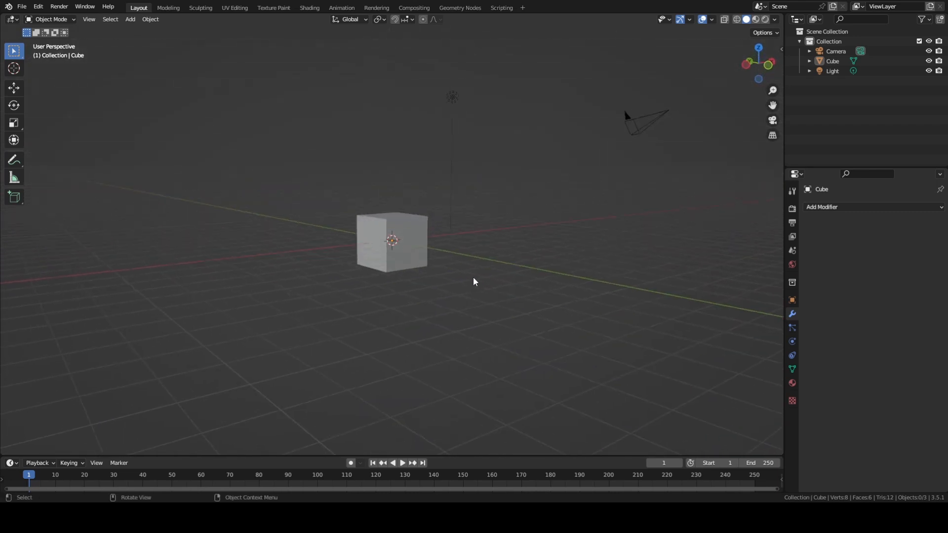
pyautogui.moveTo(359, 301); pyautogui.dragTo(404, 336, button='middle')
pyautogui.click(398, 264)
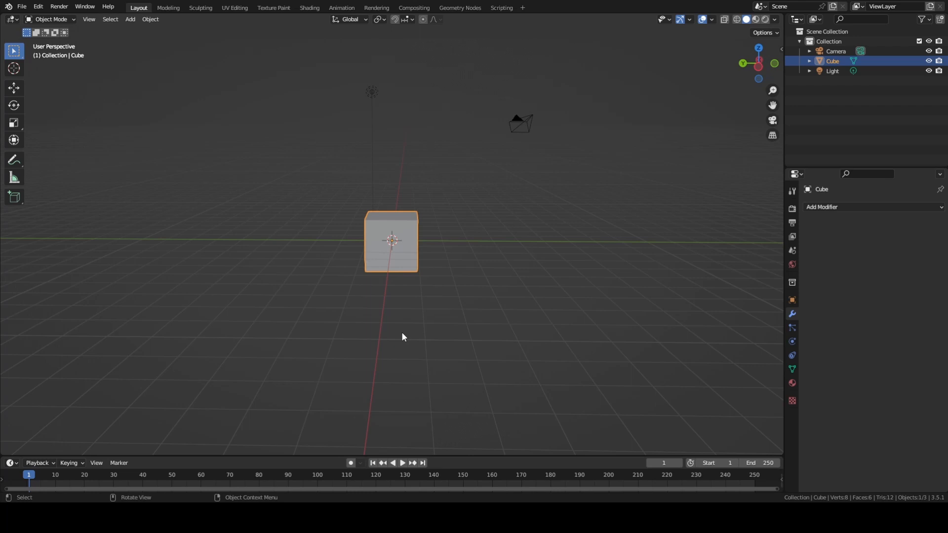
pyautogui.press('ctrl')
pyautogui.hotkey('ctrl', '2')
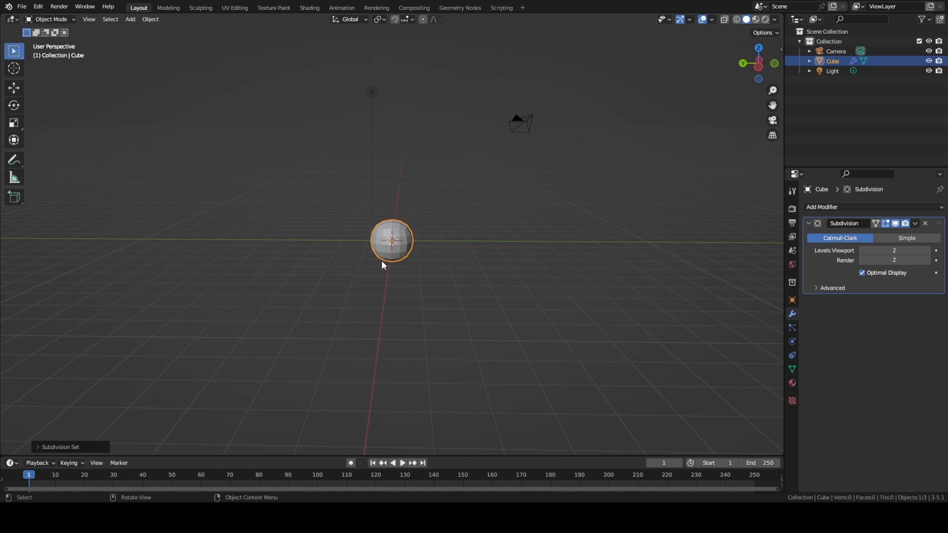
pyautogui.scroll(2, 381, 261)
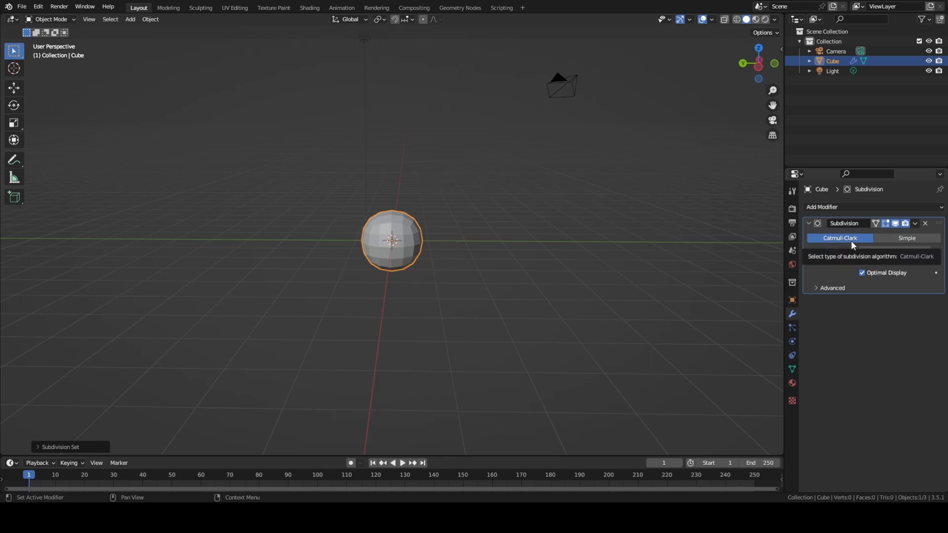
pyautogui.click(927, 251)
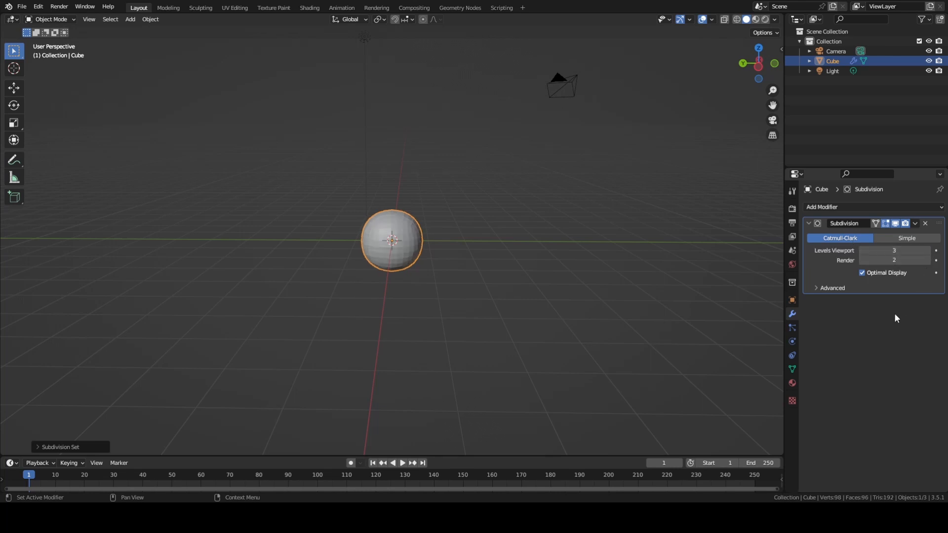
pyautogui.click(863, 251)
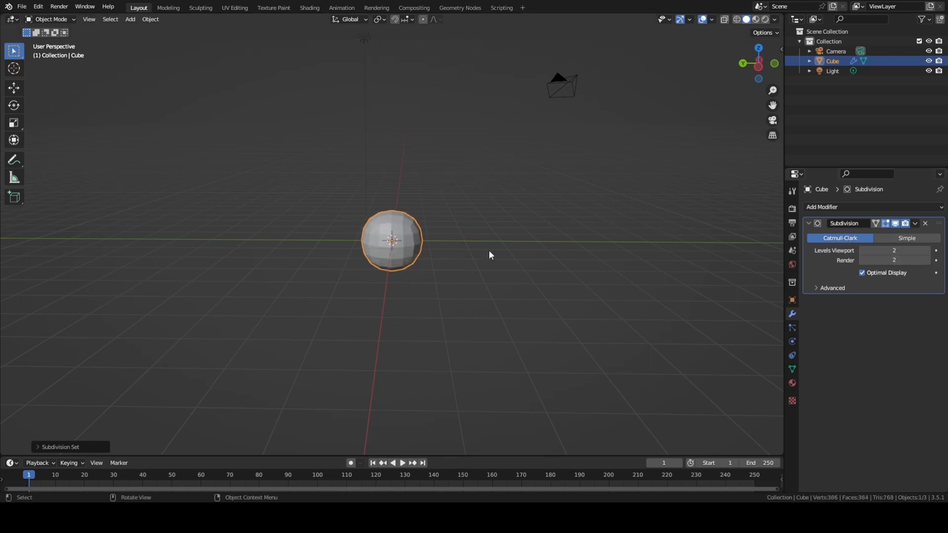
pyautogui.moveTo(489, 251); pyautogui.dragTo(486, 250, button='middle')
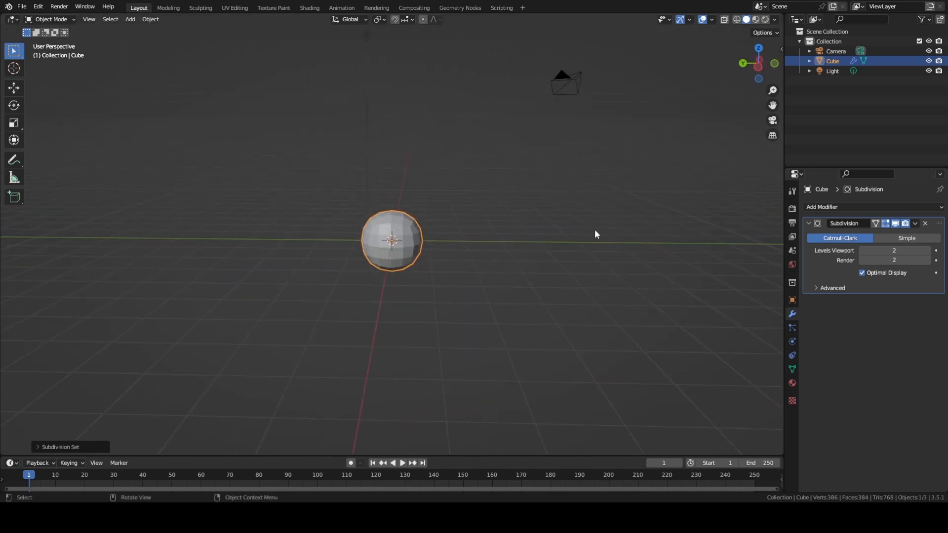
# Step: In Edit Mode, add a horizontal loop cut around the cube and slide it down close to the bottom edge
pyautogui.press('Tab')
pyautogui.moveTo(595, 234); pyautogui.dragTo(370, 243, button='middle')
pyautogui.moveTo(433, 205); pyautogui.dragTo(419, 197, button='middle')
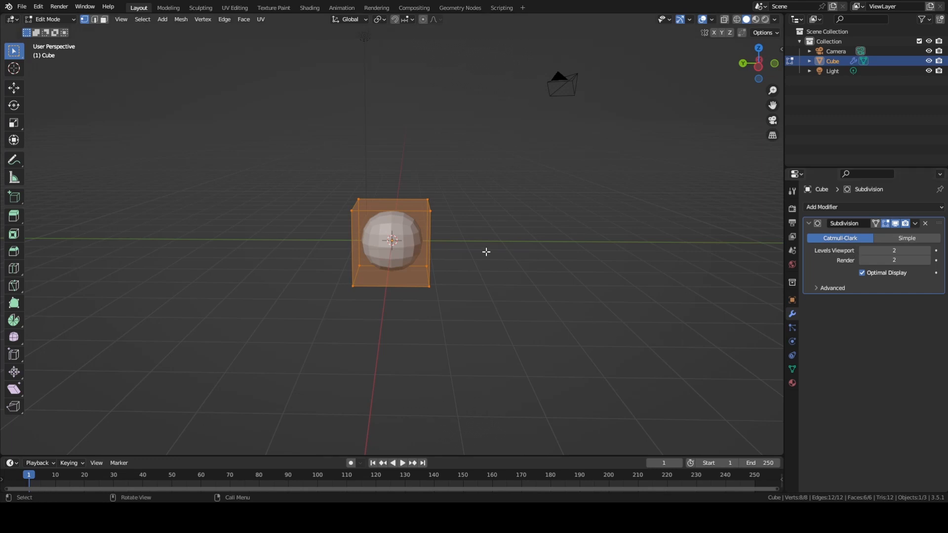
pyautogui.press('KP_1')
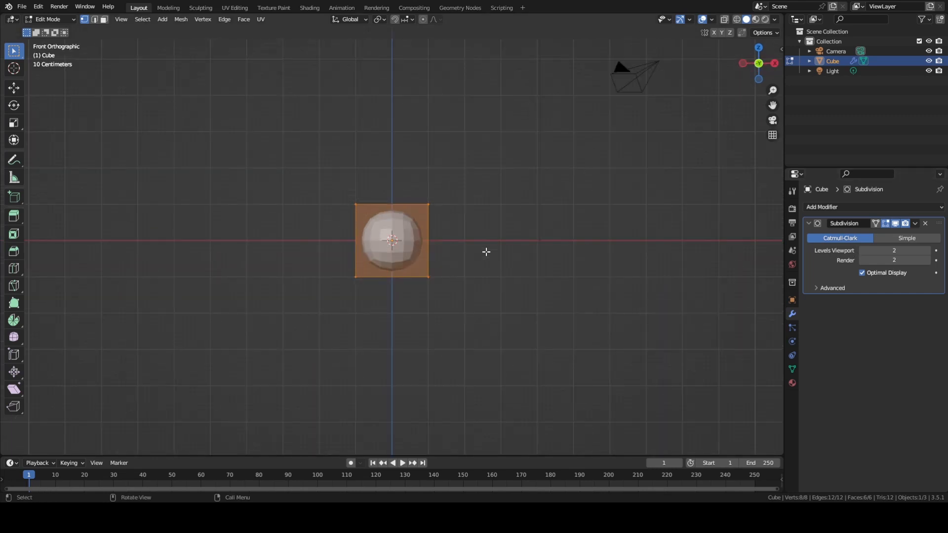
pyautogui.scroll(2, 454, 201)
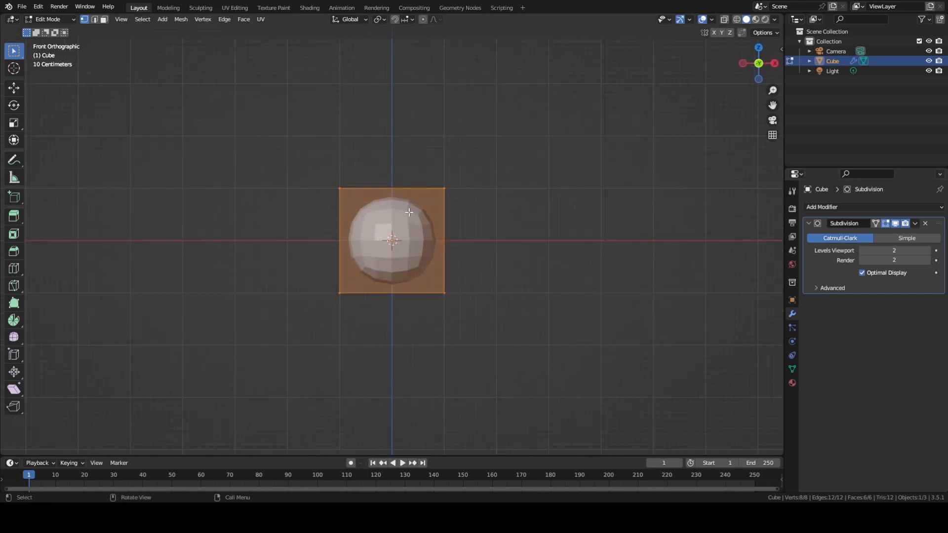
pyautogui.hotkey('ctrl', 'r')
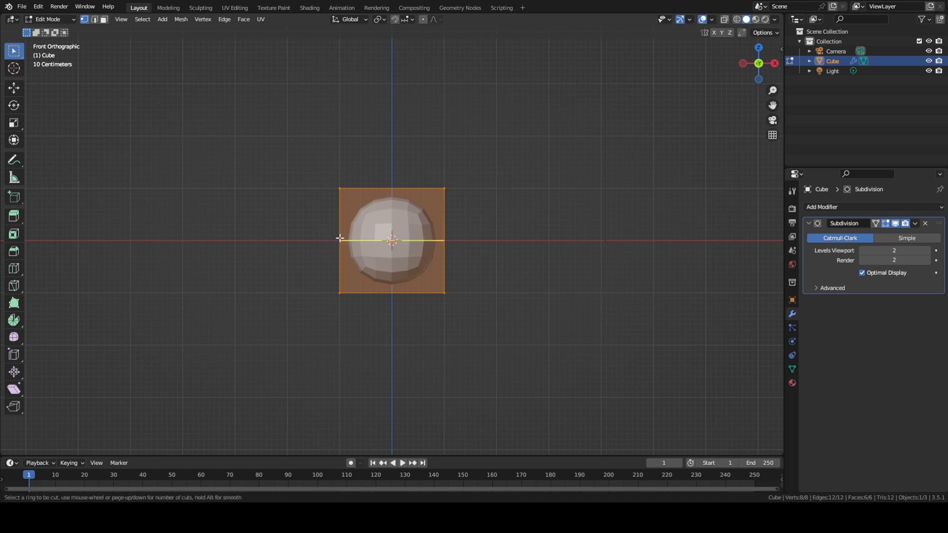
pyautogui.moveTo(340, 239); pyautogui.dragTo(344, 271)
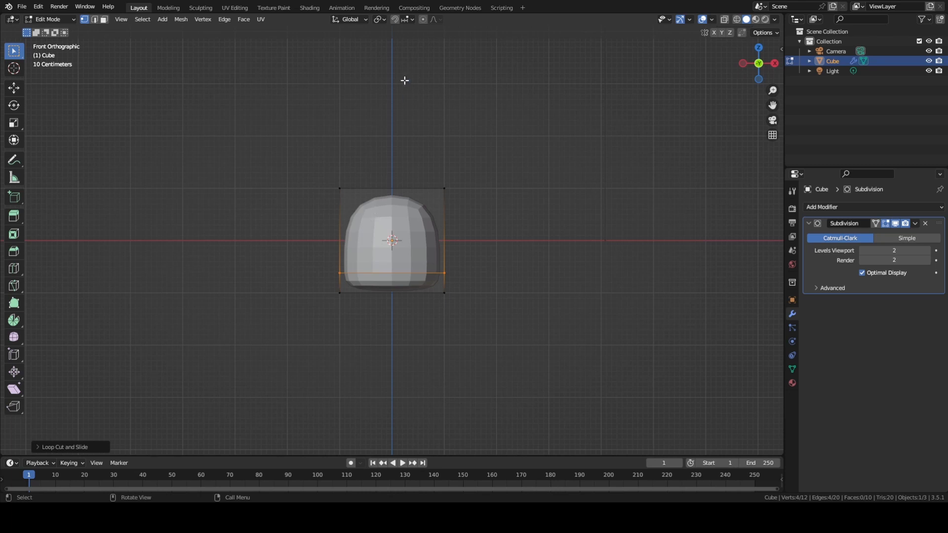
# Step: Select all top vertices through the mesh and move them up along Z to make the body about one and a half times as tall
pyautogui.hotkey('alt', 'z')
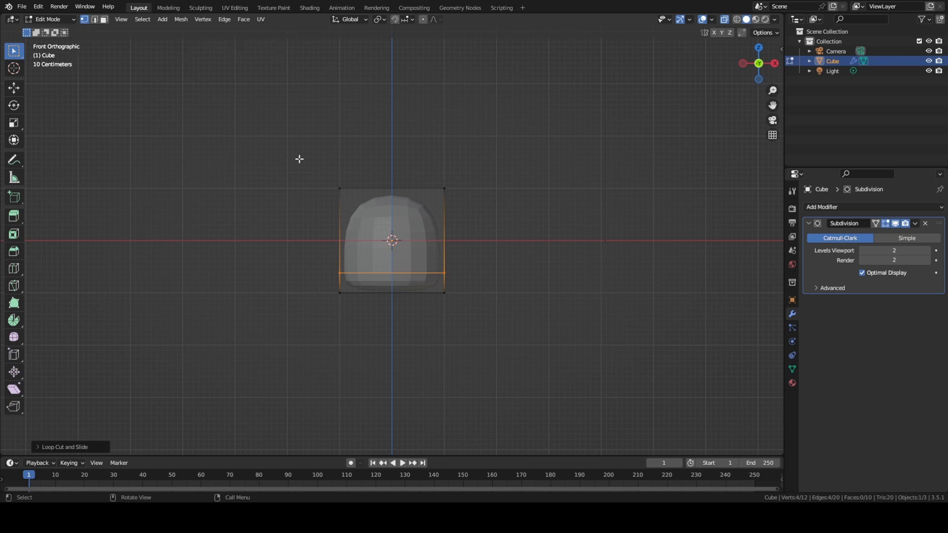
pyautogui.moveTo(306, 168); pyautogui.dragTo(494, 217)
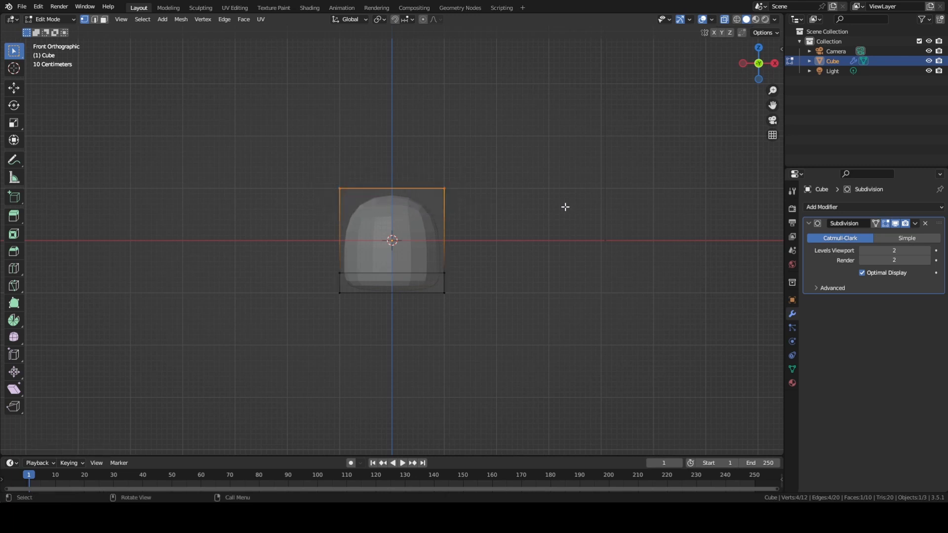
pyautogui.press('g')
pyautogui.press('z')
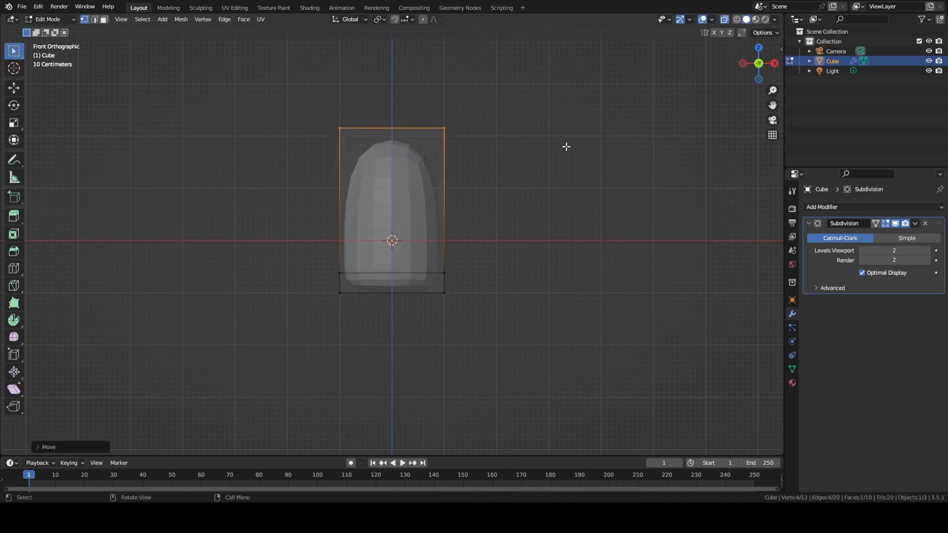
pyautogui.click(566, 145)
pyautogui.click(519, 226)
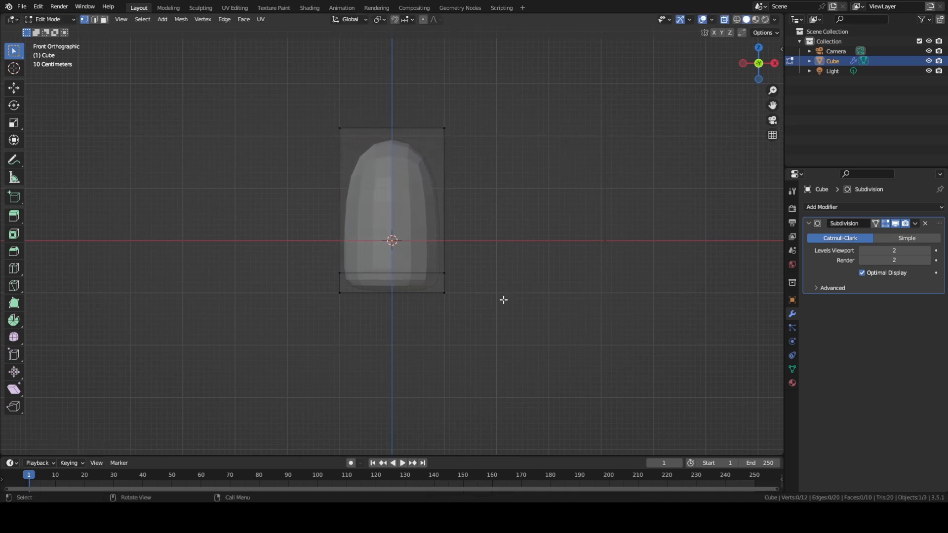
# Step: Add a second horizontal loop cut slightly above the middle of the body, then return to solid display and Object Mode
pyautogui.hotkey('ctrl', 'r')
pyautogui.click(335, 190)
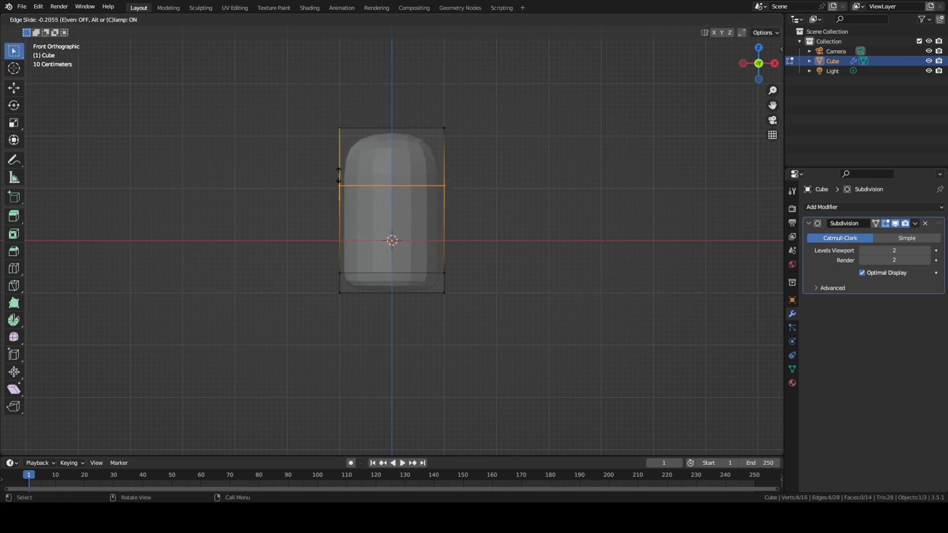
pyautogui.click(341, 195)
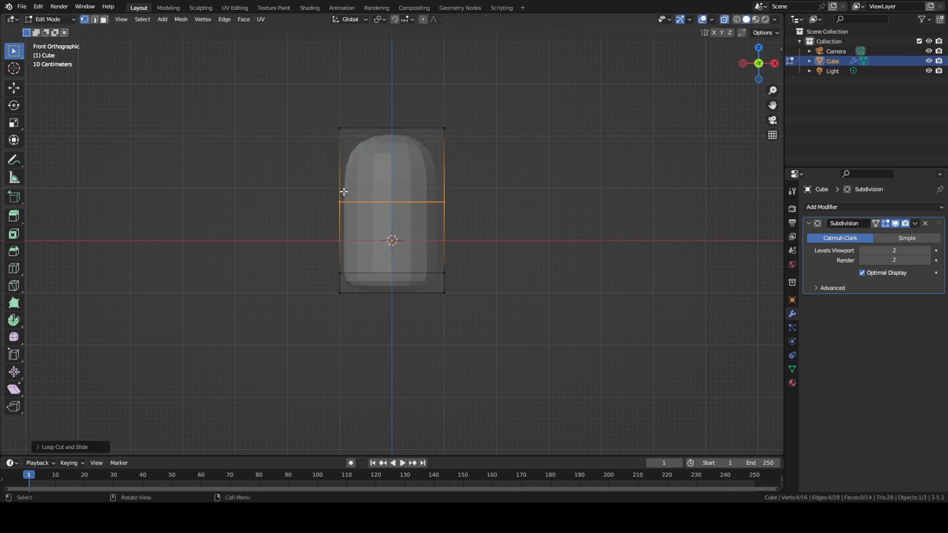
pyautogui.click(545, 237)
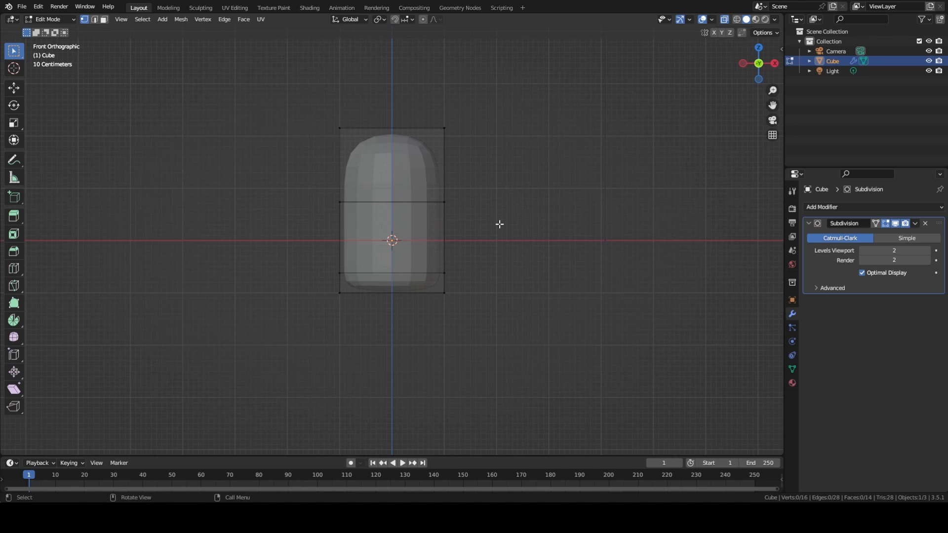
pyautogui.hotkey('alt', 'z')
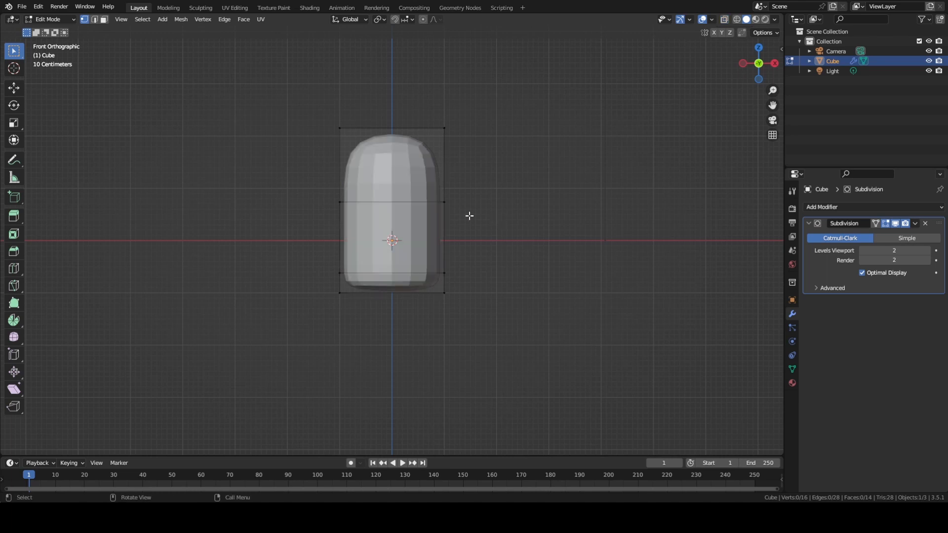
pyautogui.moveTo(460, 214); pyautogui.dragTo(442, 226, button='middle')
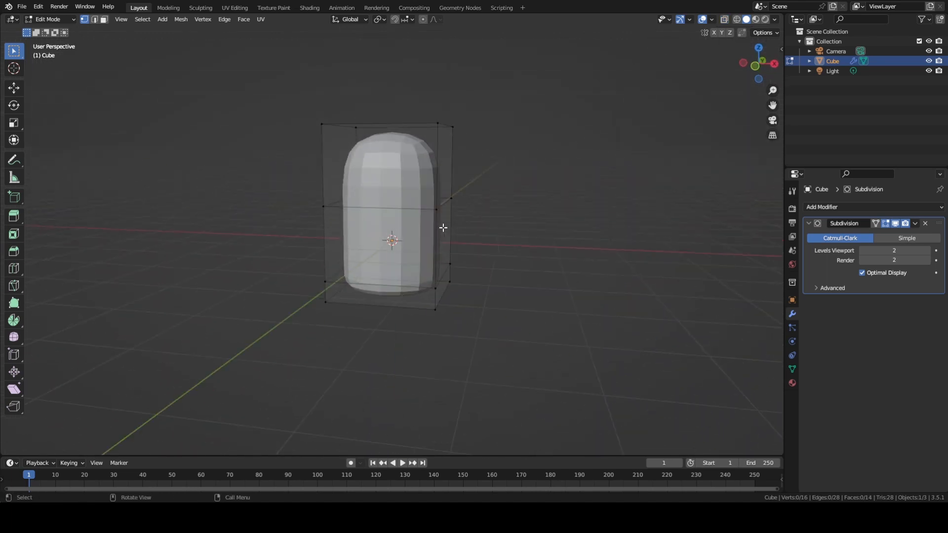
pyautogui.press('Tab')
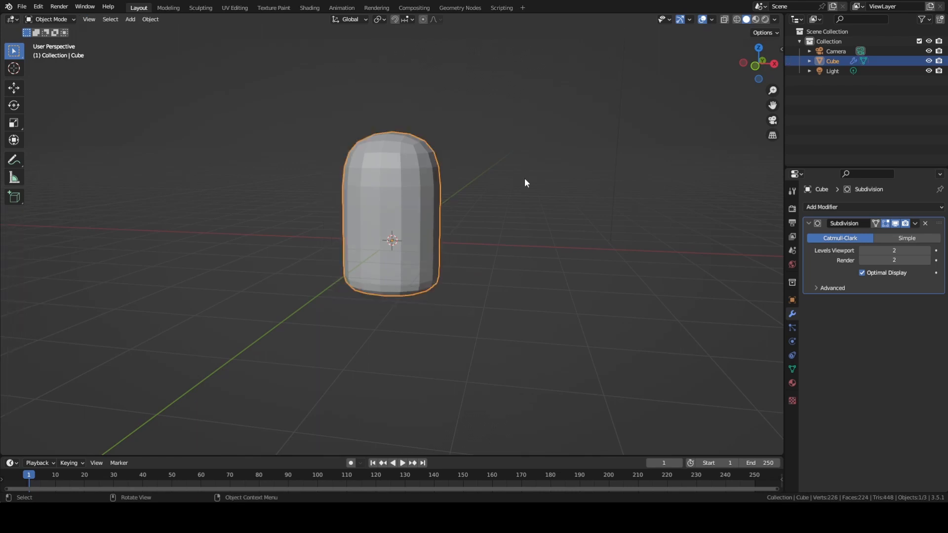
# Step: Flatten the body along the Y axis to about half its depth
pyautogui.moveTo(524, 179); pyautogui.dragTo(470, 220, button='middle')
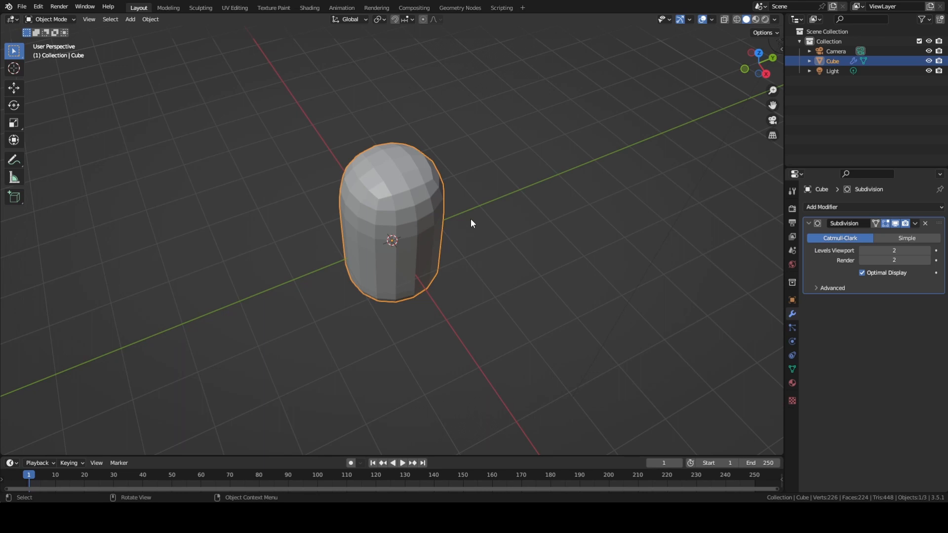
pyautogui.press('KP_7')
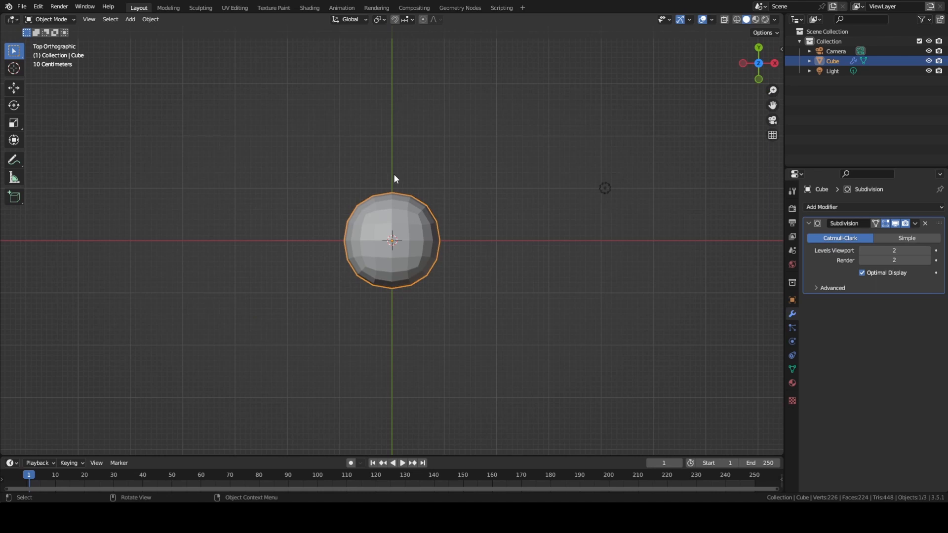
pyautogui.press('s')
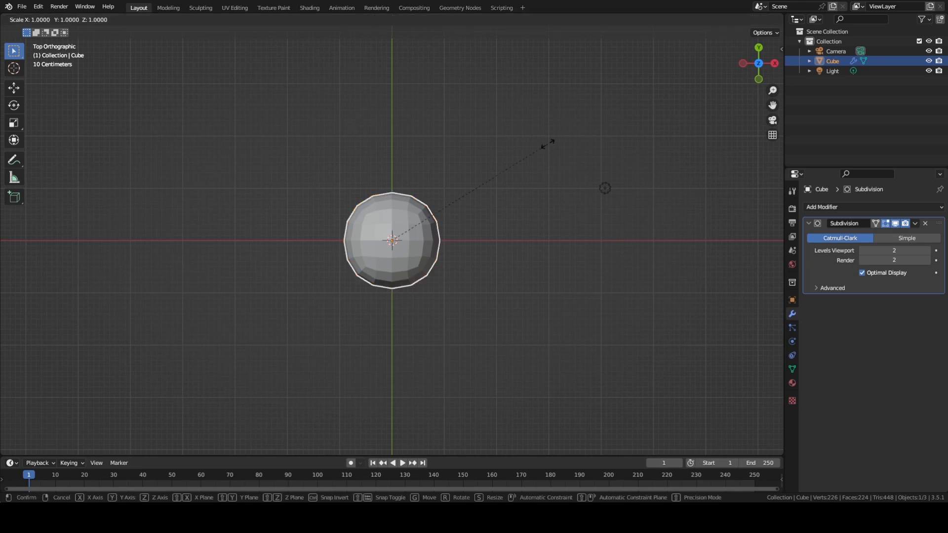
pyautogui.press('y')
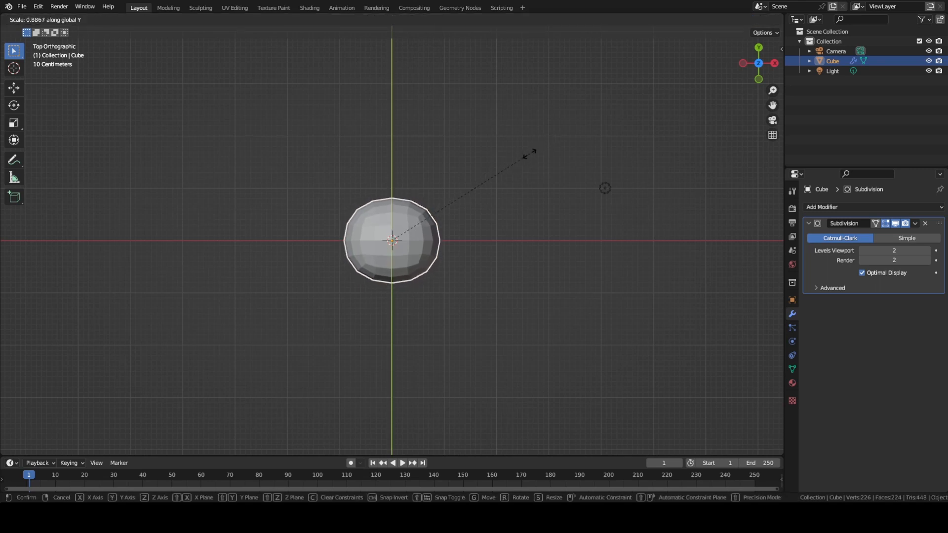
pyautogui.click(466, 195)
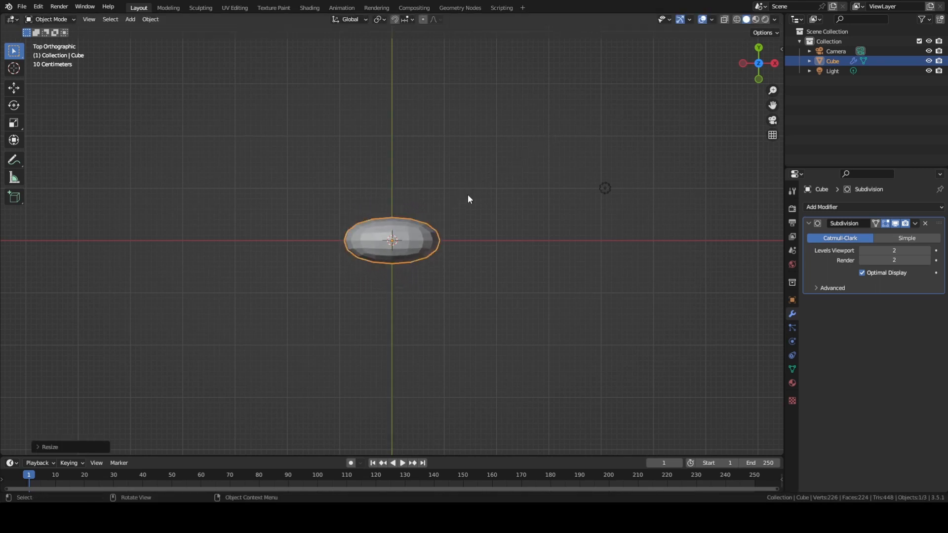
pyautogui.moveTo(467, 194); pyautogui.dragTo(496, 196, button='middle')
pyautogui.press('KP_1')
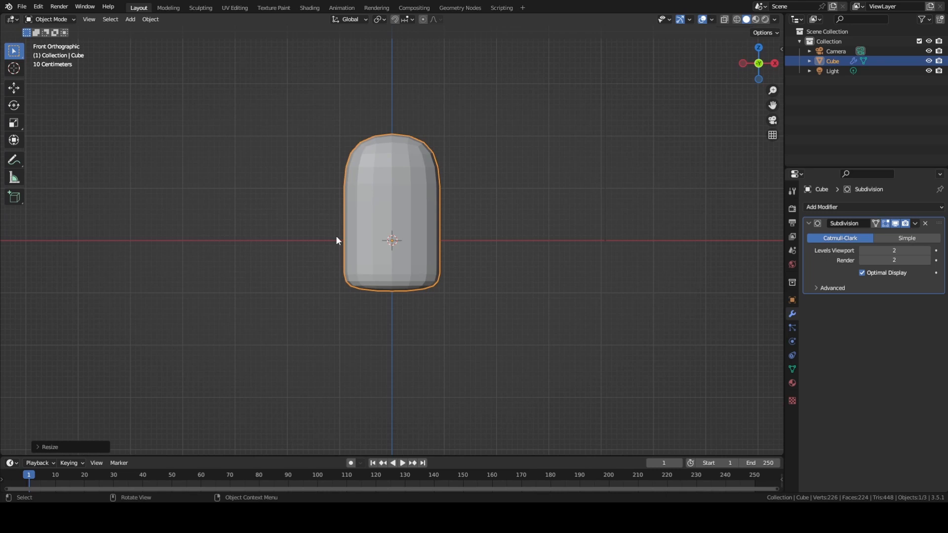
# Step: In Edit Mode, select the bottom face of the body and inset it by about 0.28 m
pyautogui.moveTo(564, 236); pyautogui.dragTo(506, 233, button='middle')
pyautogui.press('KP_1')
pyautogui.press('Tab')
pyautogui.moveTo(499, 281); pyautogui.dragTo(472, 238, button='middle')
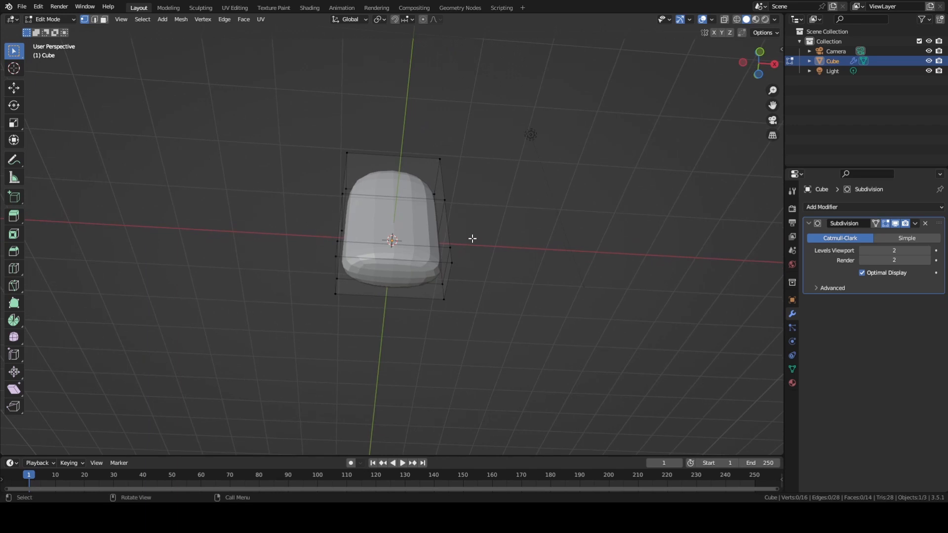
pyautogui.press('3')
pyautogui.click(402, 280)
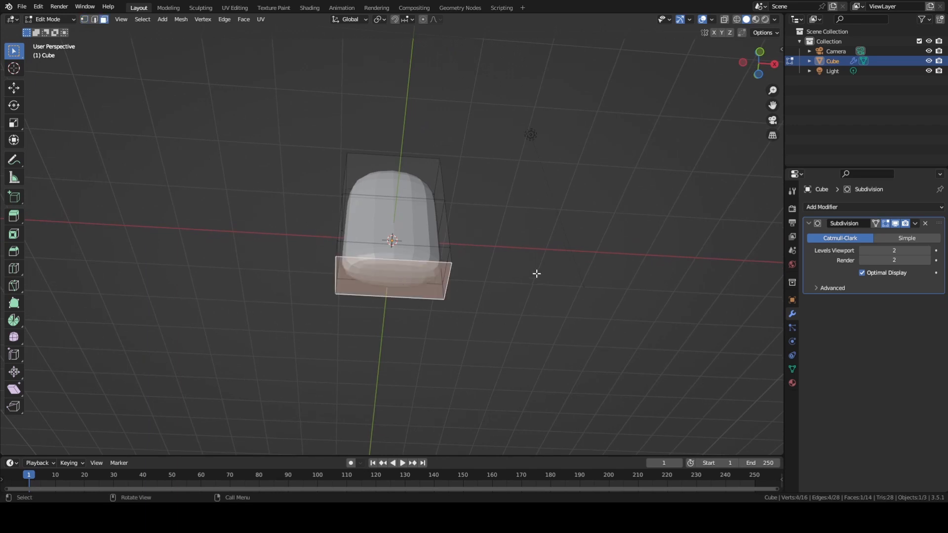
pyautogui.moveTo(536, 243); pyautogui.dragTo(527, 258, button='middle')
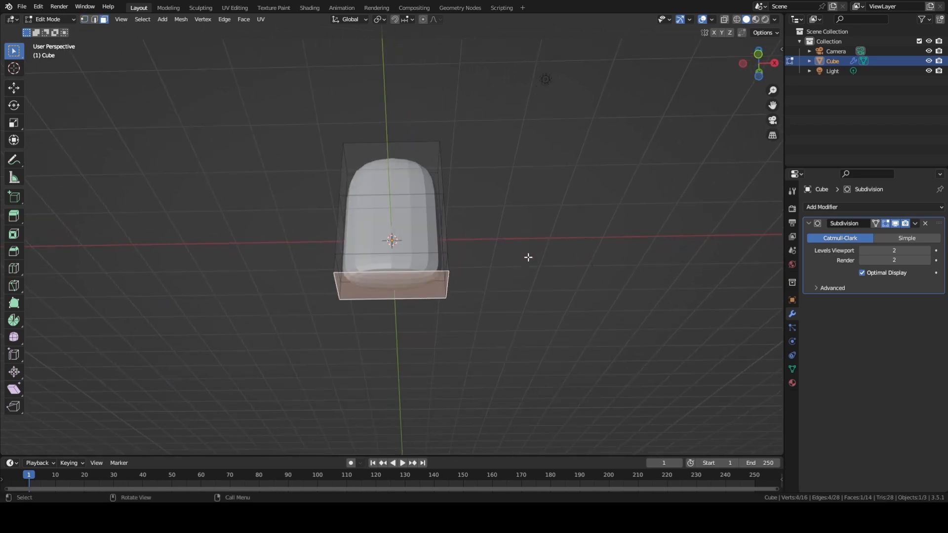
pyautogui.press('i')
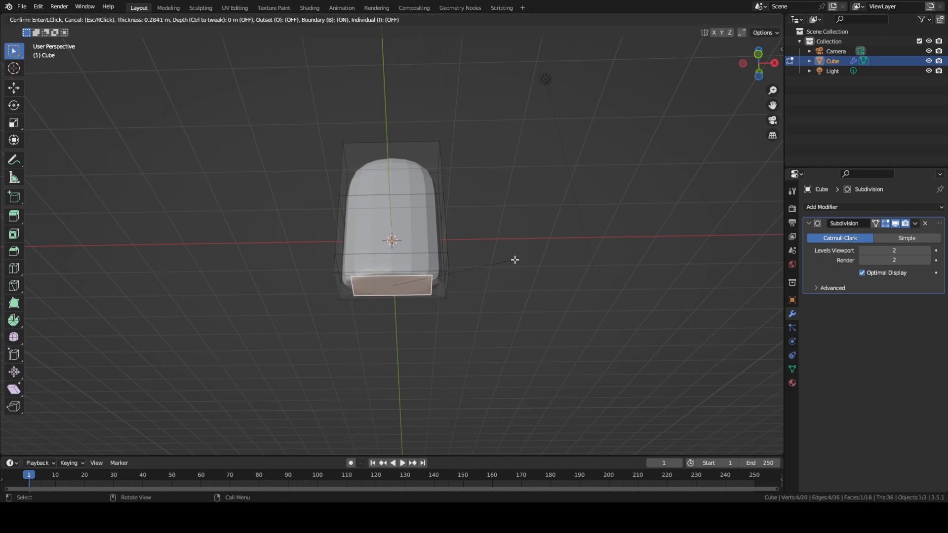
pyautogui.click(515, 259)
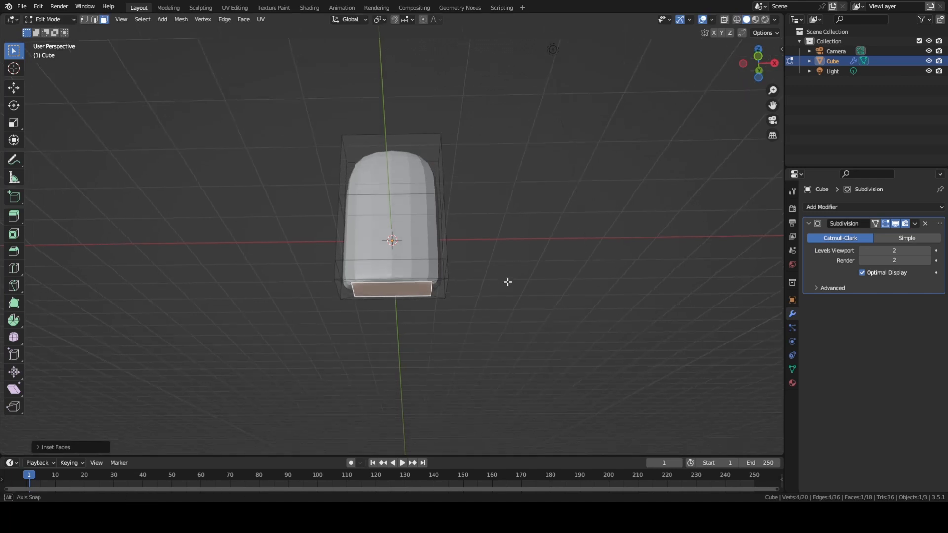
# Step: Extrude the inset bottom face in place, nudge it about 0.01 m down along Z, and clear the selection
pyautogui.press('e')
pyautogui.click(508, 302)
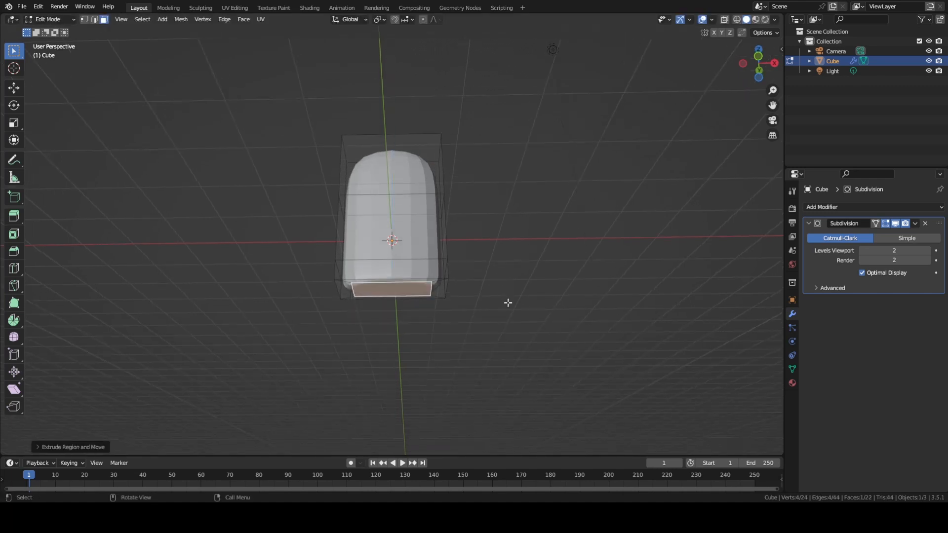
pyautogui.press('g')
pyautogui.press('z')
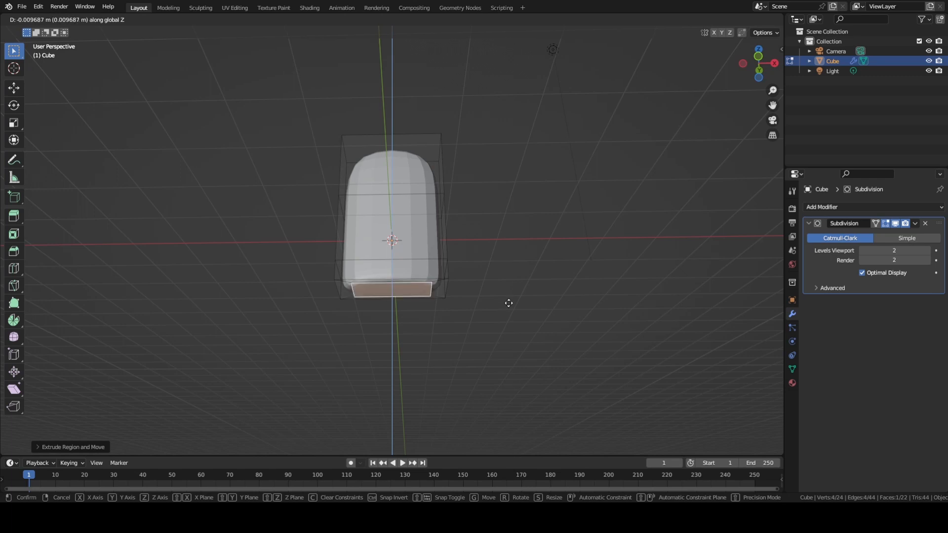
pyautogui.click(507, 303)
pyautogui.click(510, 311)
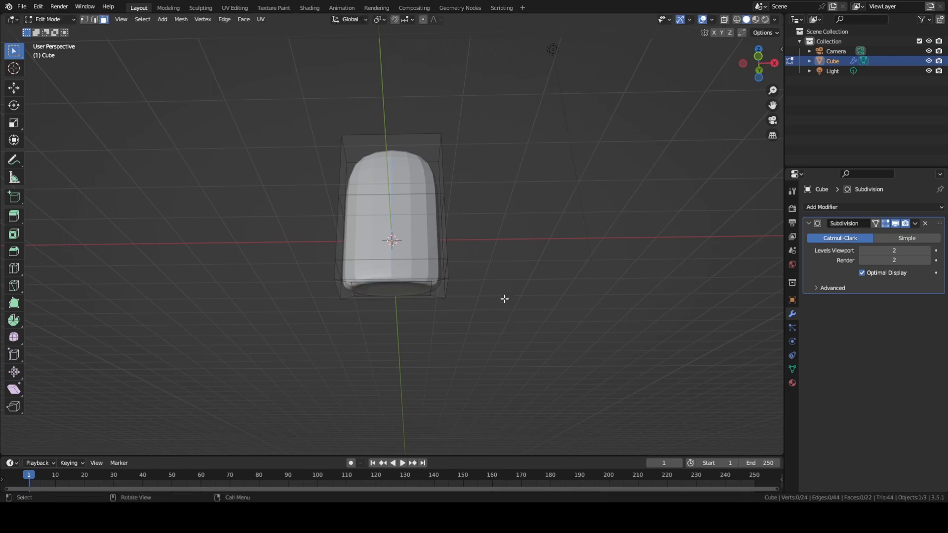
pyautogui.press('Tab')
pyautogui.moveTo(496, 304); pyautogui.dragTo(468, 296, button='middle')
pyautogui.press('Tab')
pyautogui.moveTo(461, 221); pyautogui.dragTo(496, 286, button='middle')
# Step: In front view, add a centred horizontal loop cut between the body's upper and lower edge loops
pyautogui.press('KP_1')
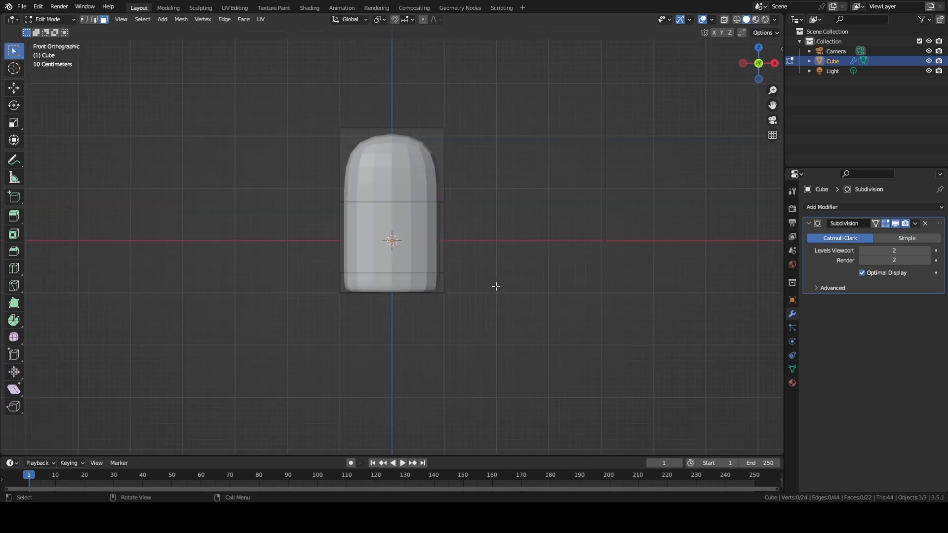
pyautogui.scroll(3, 496, 286)
pyautogui.scroll(-1, 495, 286)
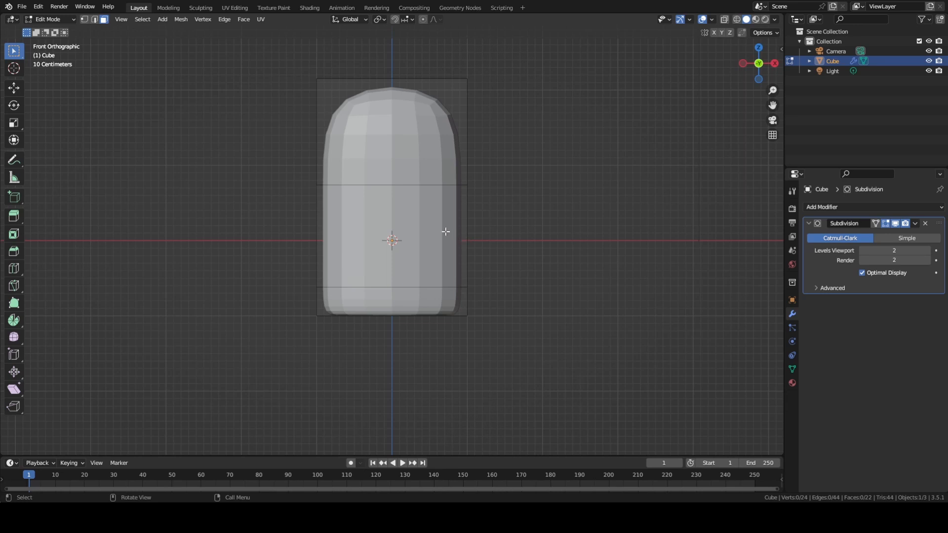
pyautogui.hotkey('ctrl', 'r')
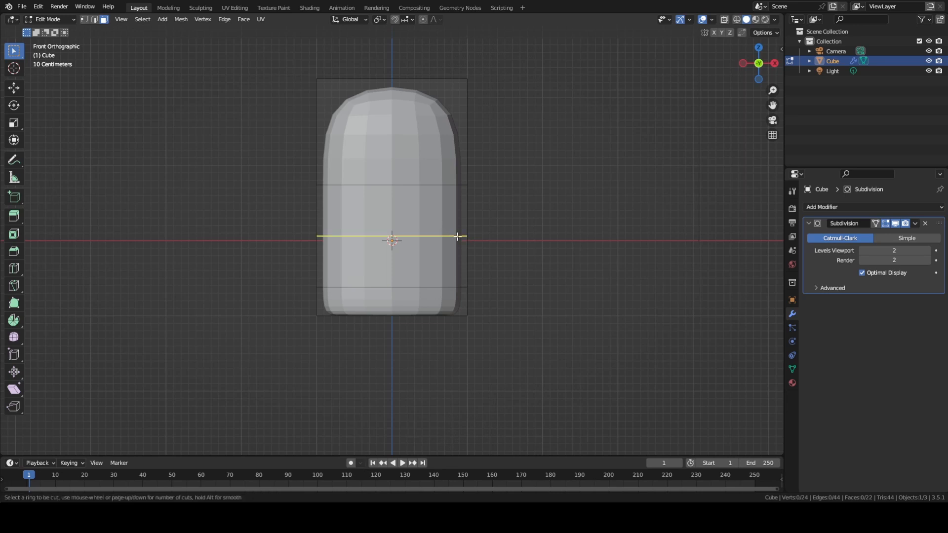
pyautogui.click(436, 230)
pyautogui.click(448, 237)
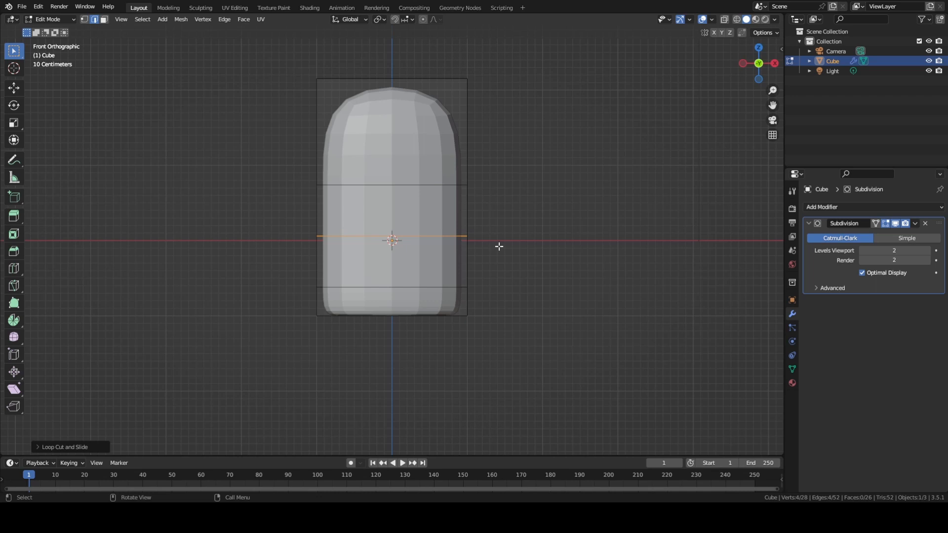
pyautogui.moveTo(498, 246); pyautogui.dragTo(534, 281, button='middle')
pyautogui.moveTo(521, 242); pyautogui.dragTo(493, 222, button='middle')
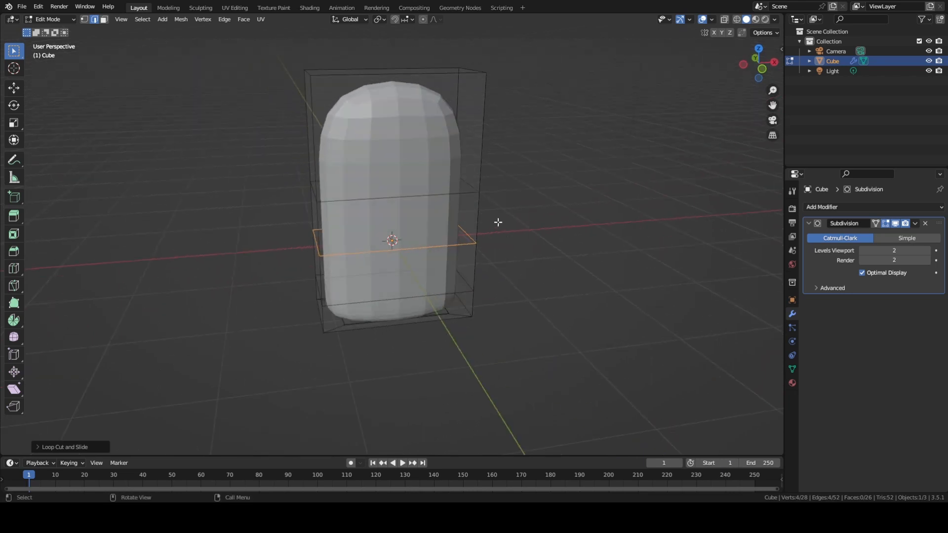
pyautogui.press('KP_1')
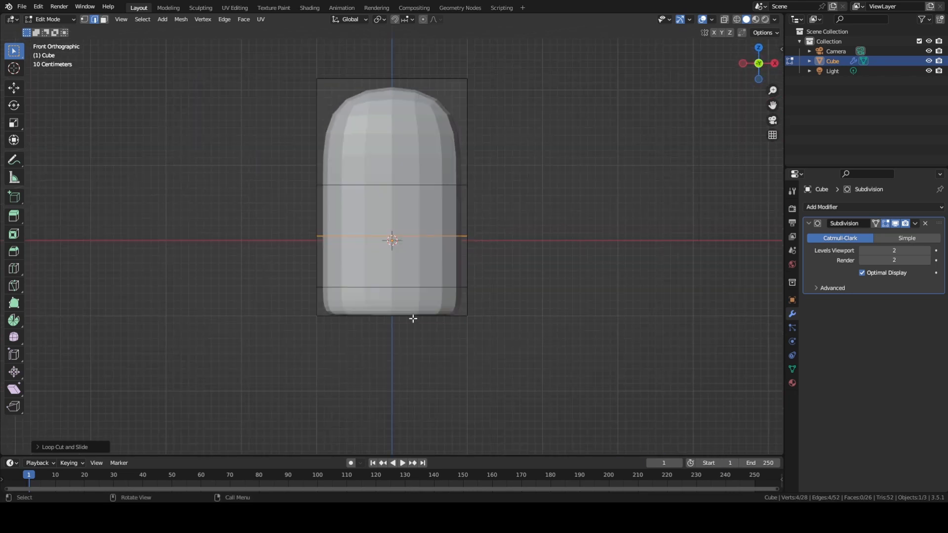
# Step: Select the edge loop just above the base and scale it up about 1.09 times with smooth proportional editing at size 1.10
pyautogui.keyDown('alt'); pyautogui.click(372, 289); pyautogui.keyUp('alt')
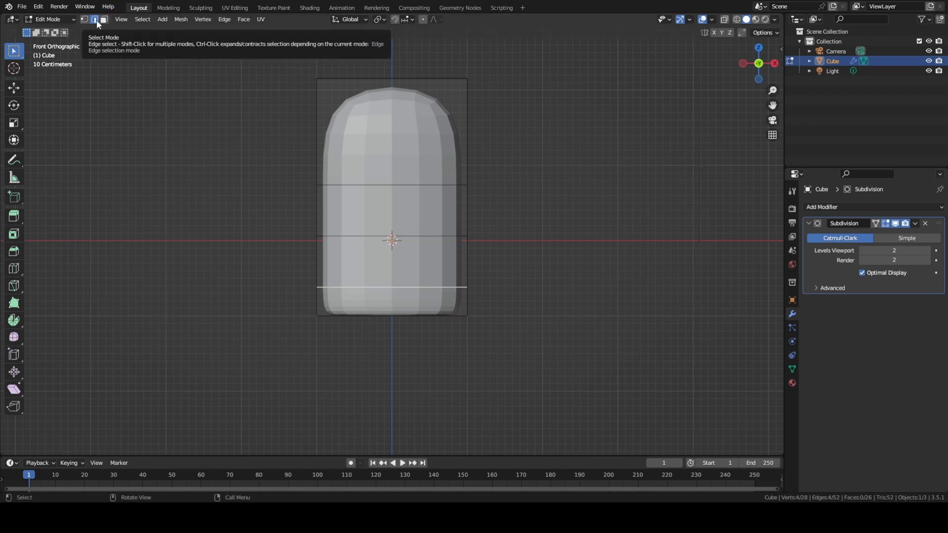
pyautogui.moveTo(293, 286); pyautogui.dragTo(421, 300, button='middle')
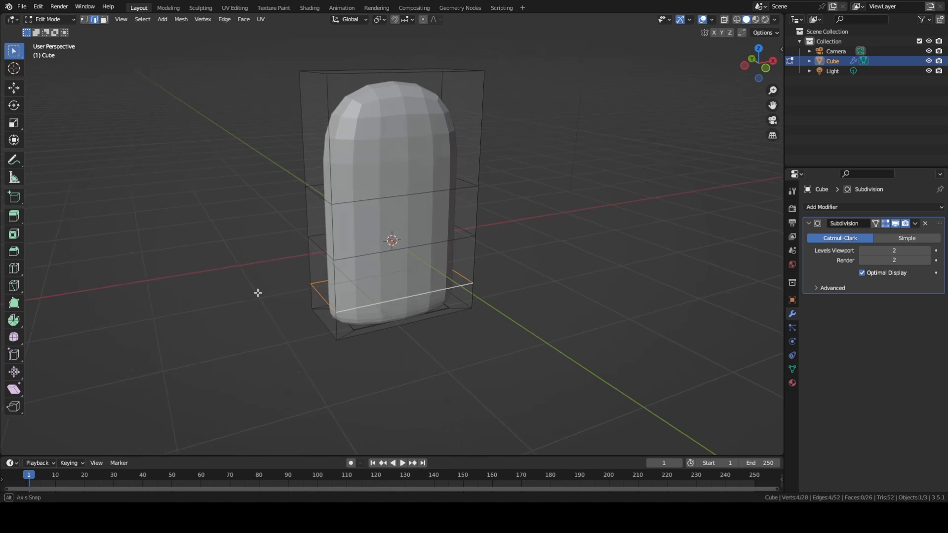
pyautogui.moveTo(256, 292); pyautogui.dragTo(357, 302, button='middle')
pyautogui.moveTo(417, 337); pyautogui.dragTo(323, 292, button='middle')
pyautogui.press('KP_1')
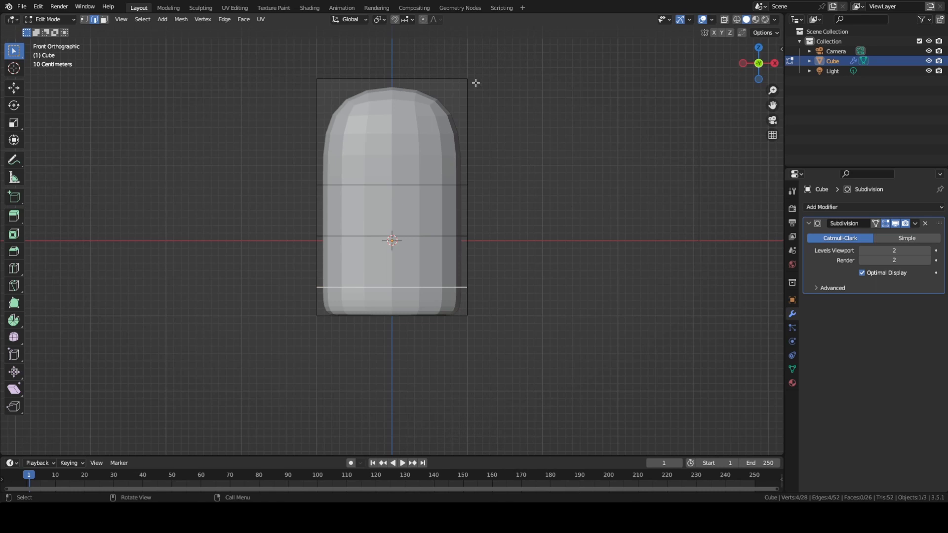
pyautogui.press('o')
pyautogui.press('o')
pyautogui.press('o')
pyautogui.press('s')
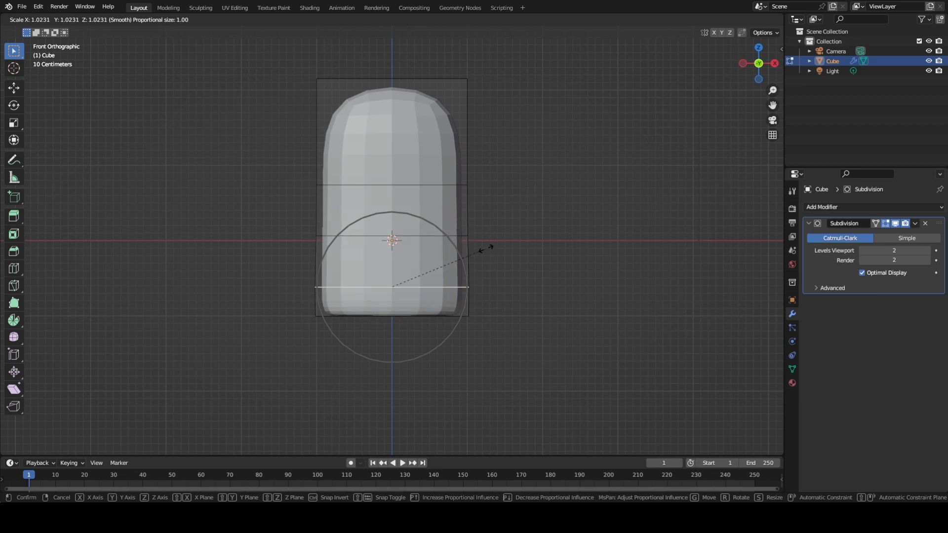
pyautogui.scroll(3, 490, 252)
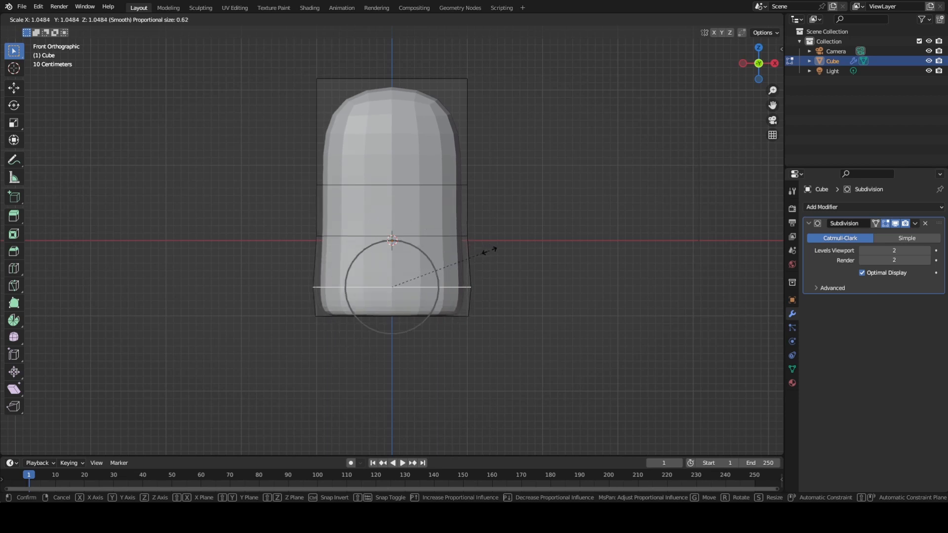
pyautogui.scroll(-7, 490, 251)
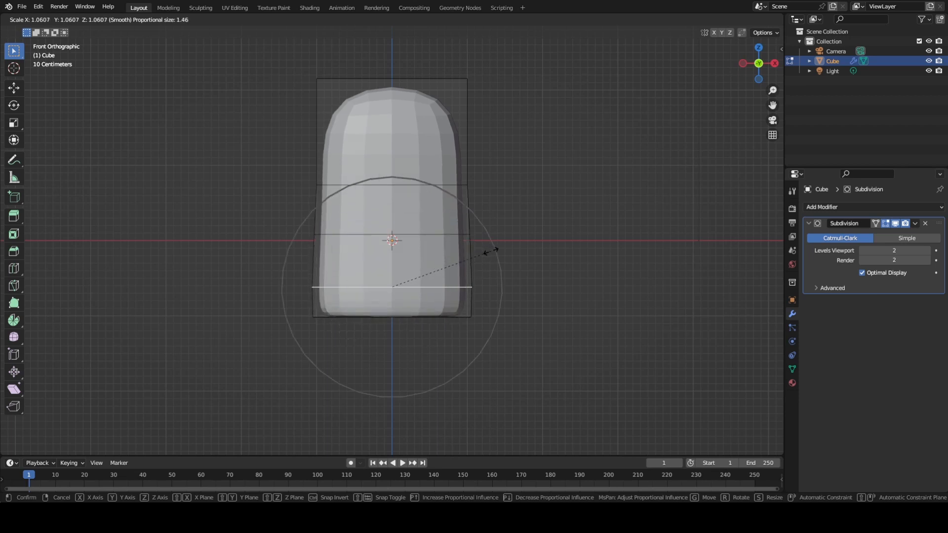
pyautogui.scroll(-10, 491, 252)
pyautogui.scroll(13, 491, 252)
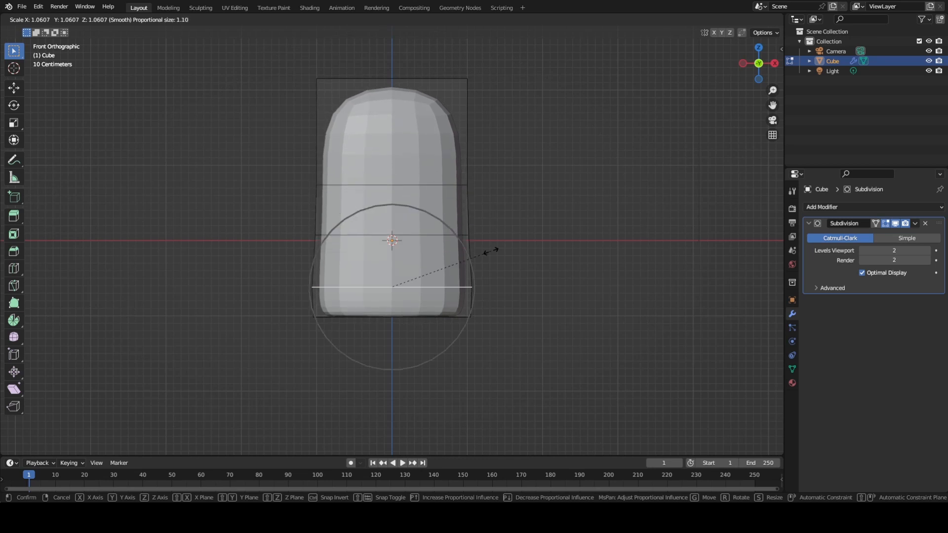
pyautogui.scroll(9, 491, 250)
pyautogui.scroll(-5, 486, 248)
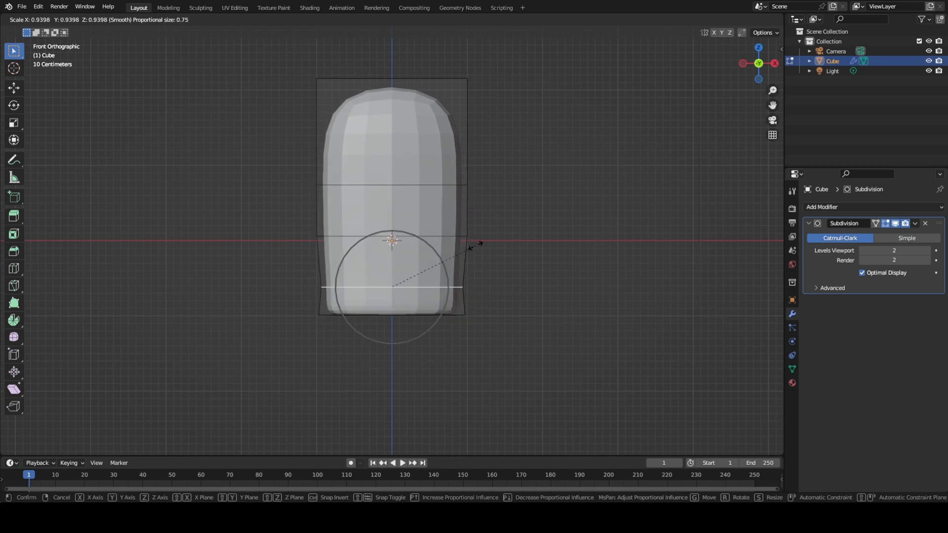
pyautogui.scroll(-4, 484, 249)
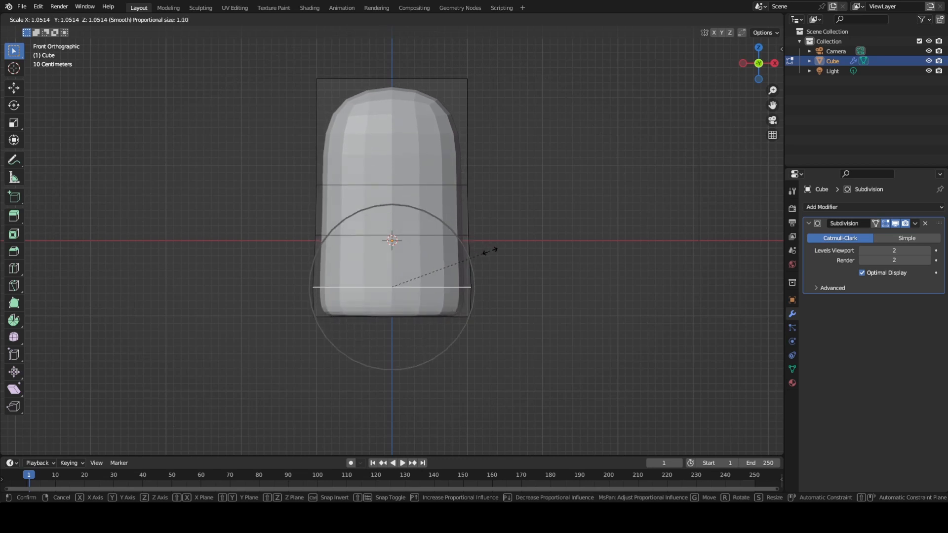
pyautogui.click(495, 254)
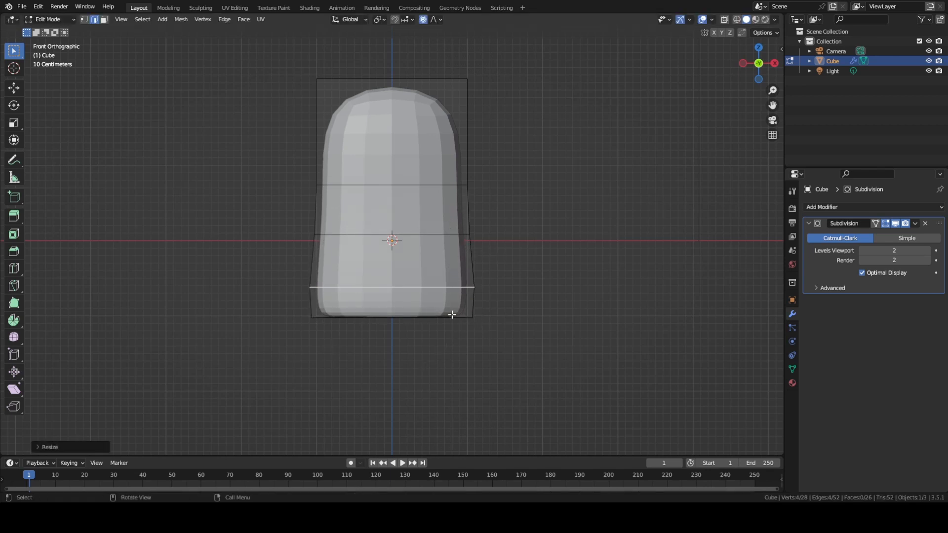
# Step: Scale the body's bottom edge loop up about 1.07 times with the proportional size reduced to 0.32, then deselect it
pyautogui.keyDown('alt'); pyautogui.click(462, 317); pyautogui.keyUp('alt')
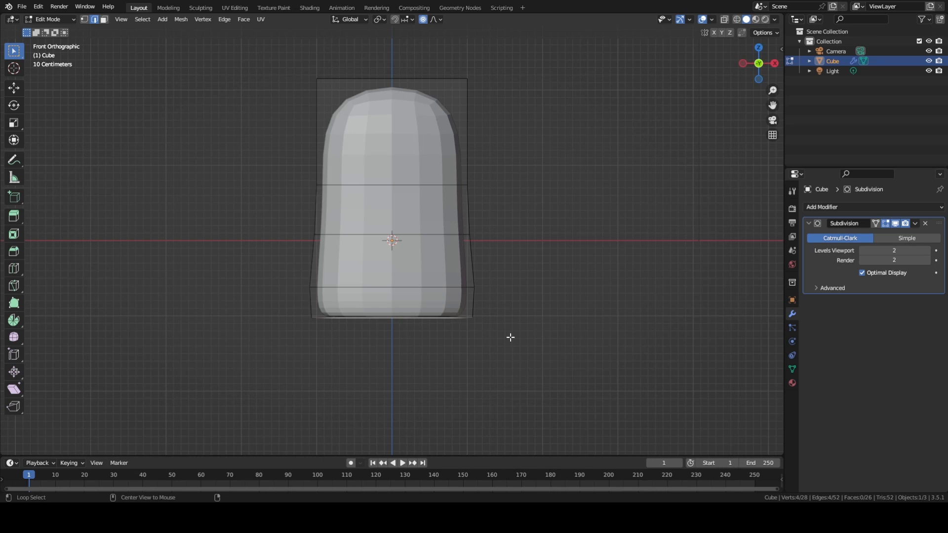
pyautogui.press('s')
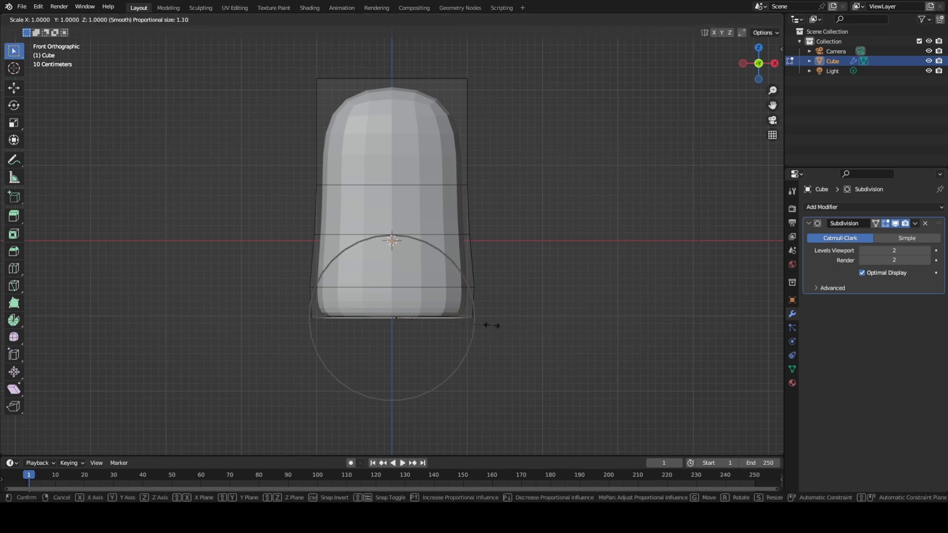
pyautogui.scroll(11, 498, 327)
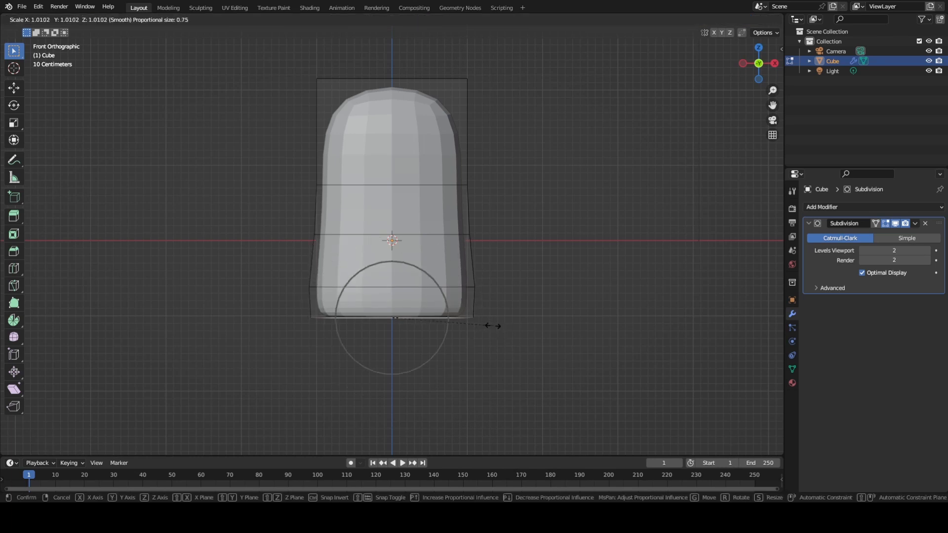
pyautogui.scroll(2, 498, 325)
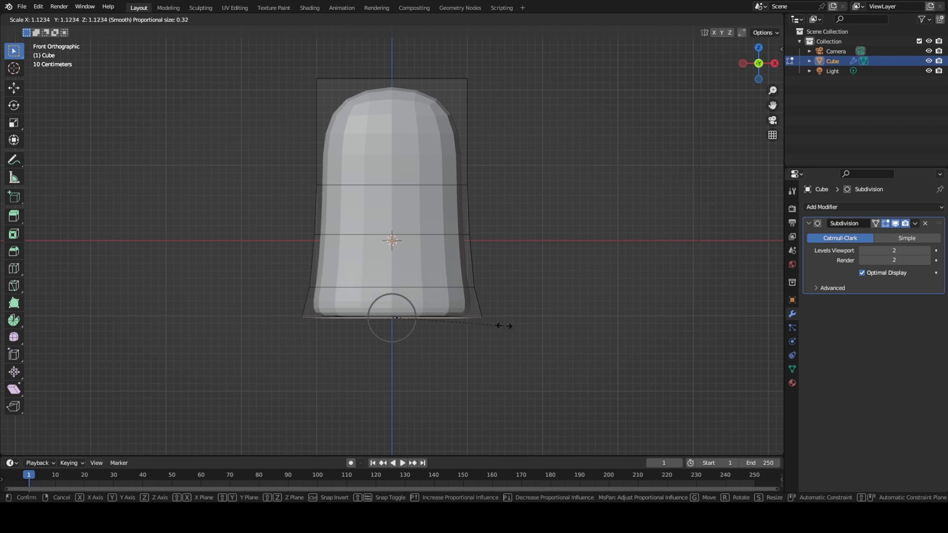
pyautogui.click(499, 324)
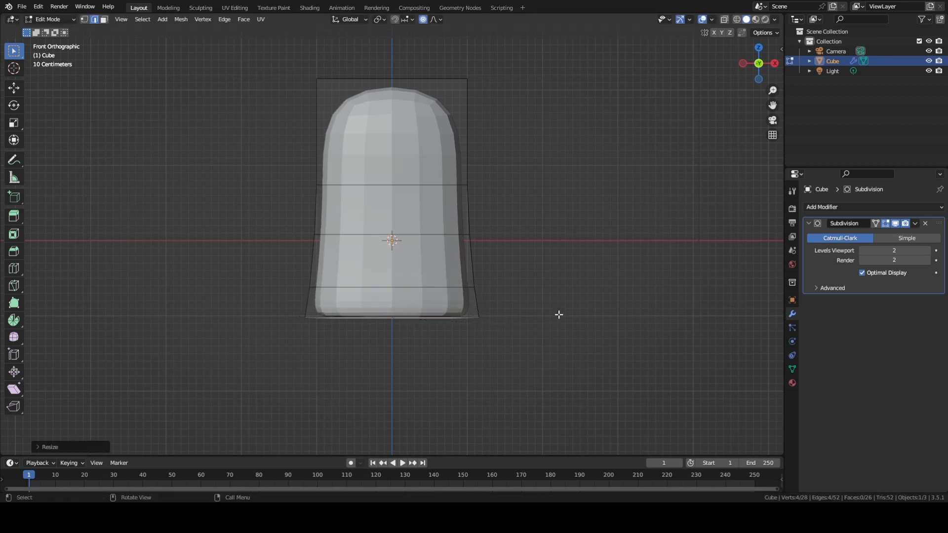
pyautogui.moveTo(548, 245)
pyautogui.mouseDown(button='middle')
pyautogui.moveTo(559, 256)
pyautogui.moveTo(535, 239)
pyautogui.mouseUp(button='middle')
pyautogui.click(558, 256)
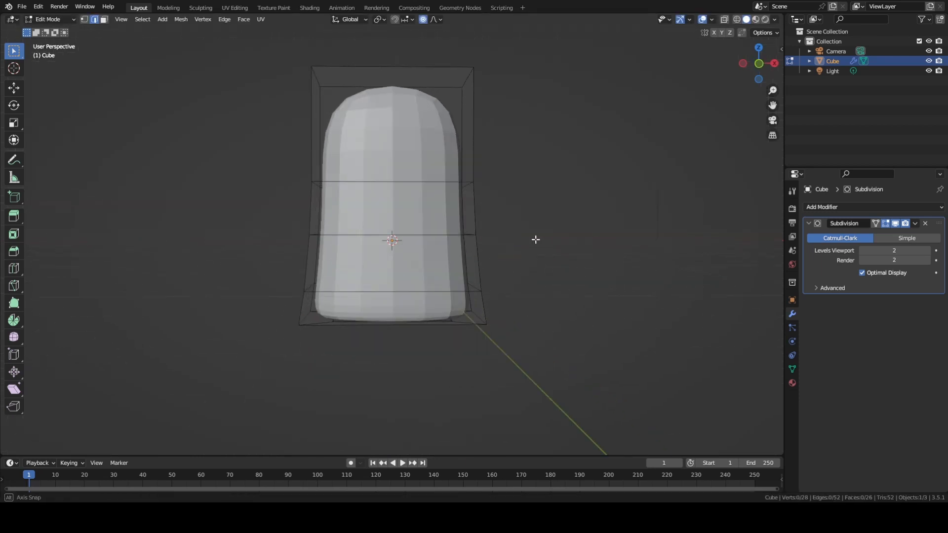
# Step: Scale the middle edge loop up about 1.08 times with the proportional size raised to 1.10
pyautogui.keyDown('alt'); pyautogui.click(424, 235); pyautogui.keyUp('alt')
pyautogui.press('s')
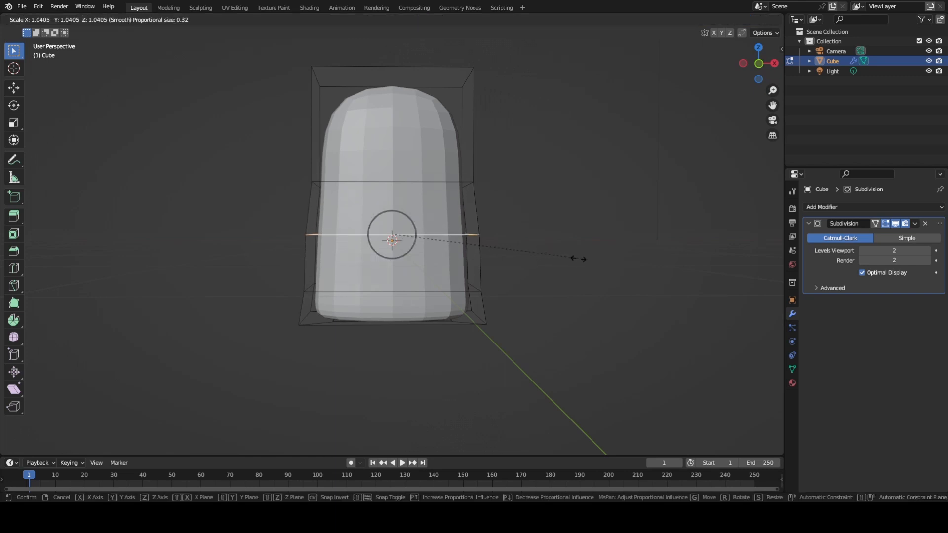
pyautogui.scroll(-1, 585, 260)
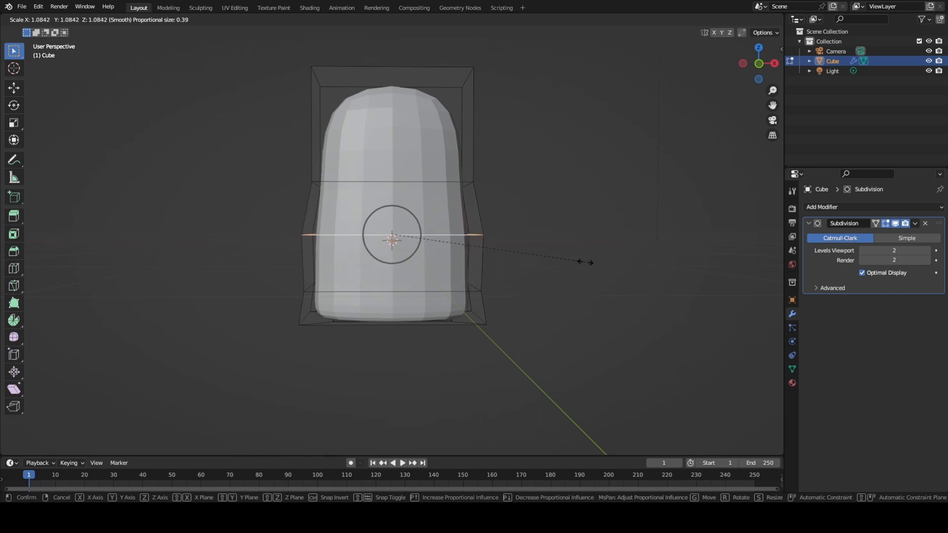
pyautogui.scroll(-11, 578, 260)
pyautogui.scroll(-1, 583, 260)
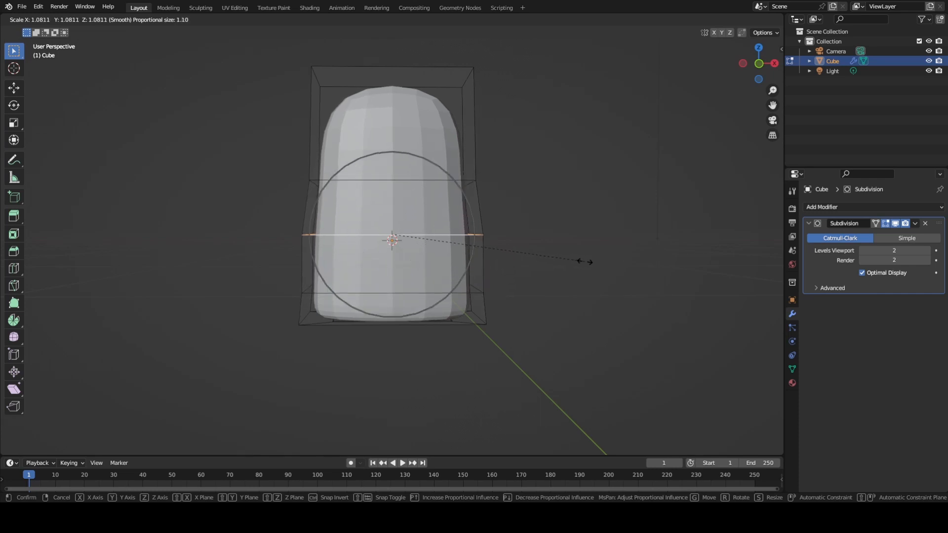
pyautogui.click(586, 262)
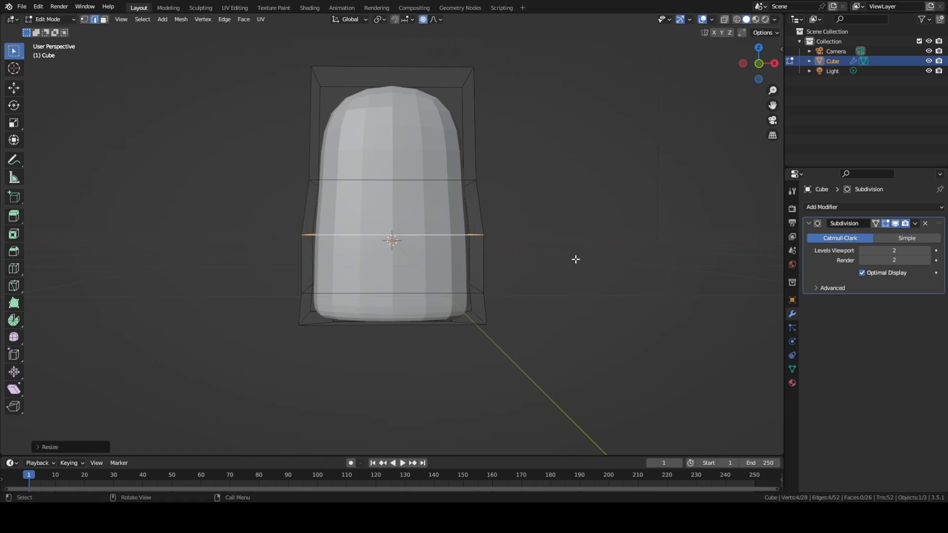
pyautogui.keyDown('alt'); pyautogui.click(383, 181); pyautogui.keyUp('alt')
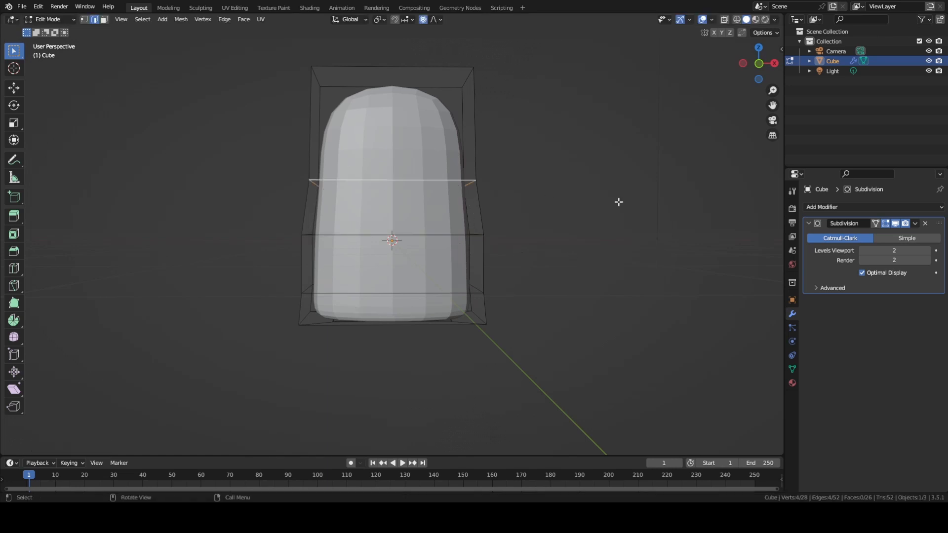
pyautogui.press('s')
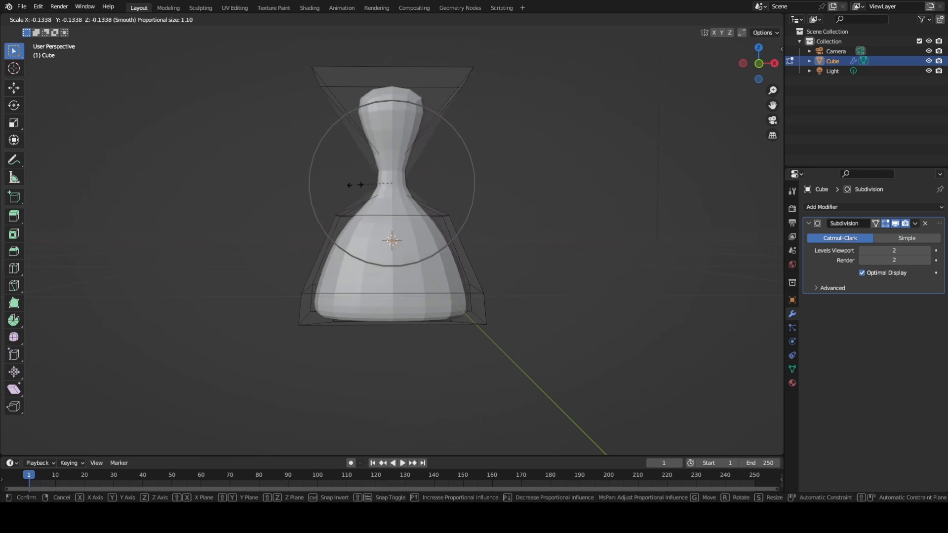
pyautogui.press('Escape')
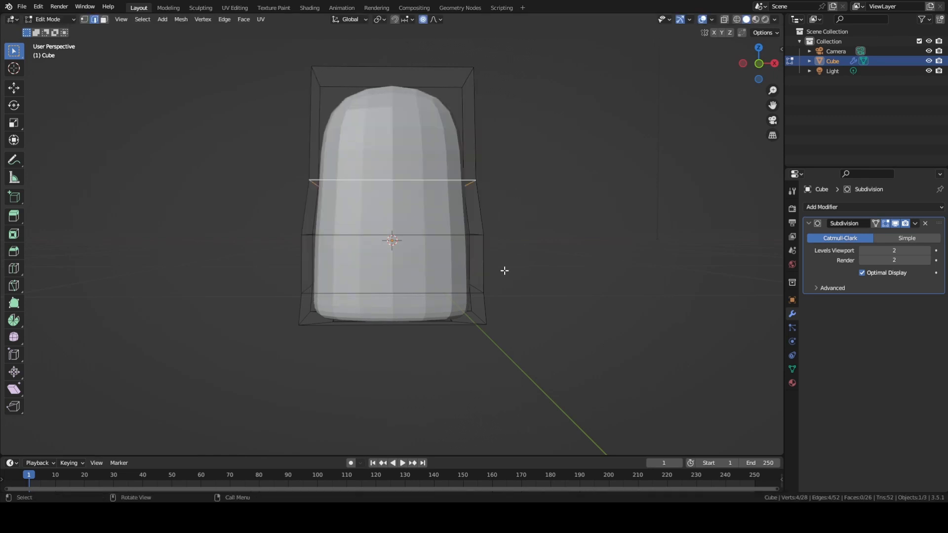
pyautogui.keyDown('alt'); pyautogui.click(394, 236); pyautogui.keyUp('alt')
pyautogui.press('s')
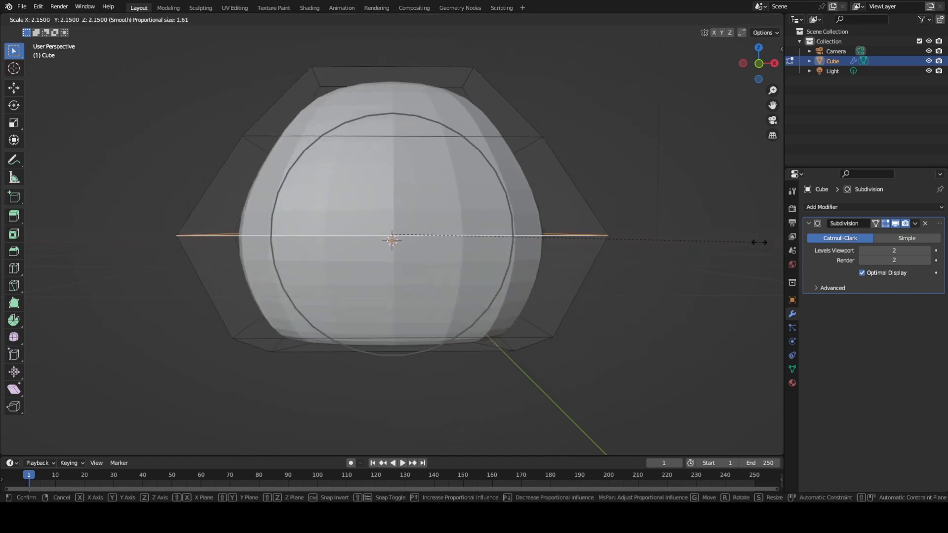
pyautogui.press('Escape')
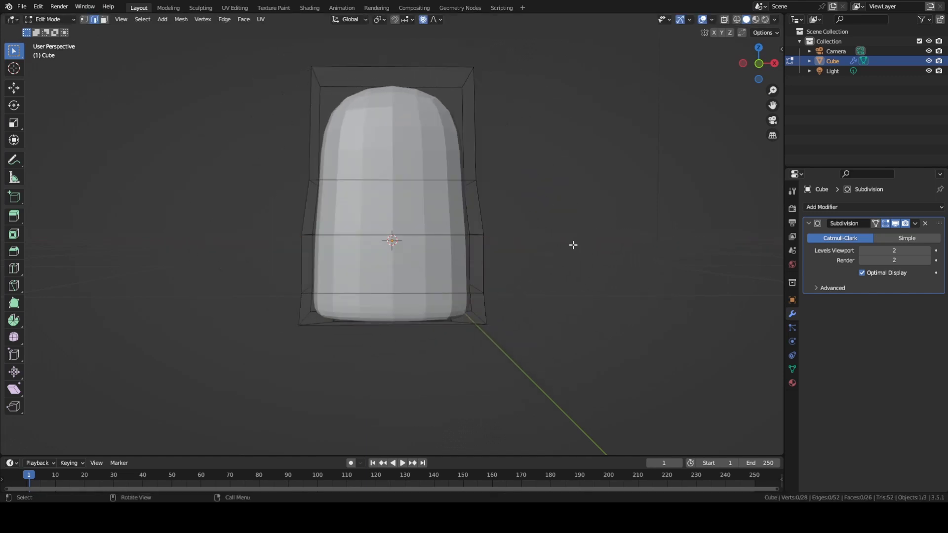
# Step: Return to Object Mode to inspect the widened body
pyautogui.press('Tab')
pyautogui.moveTo(572, 245); pyautogui.dragTo(482, 233, button='middle')
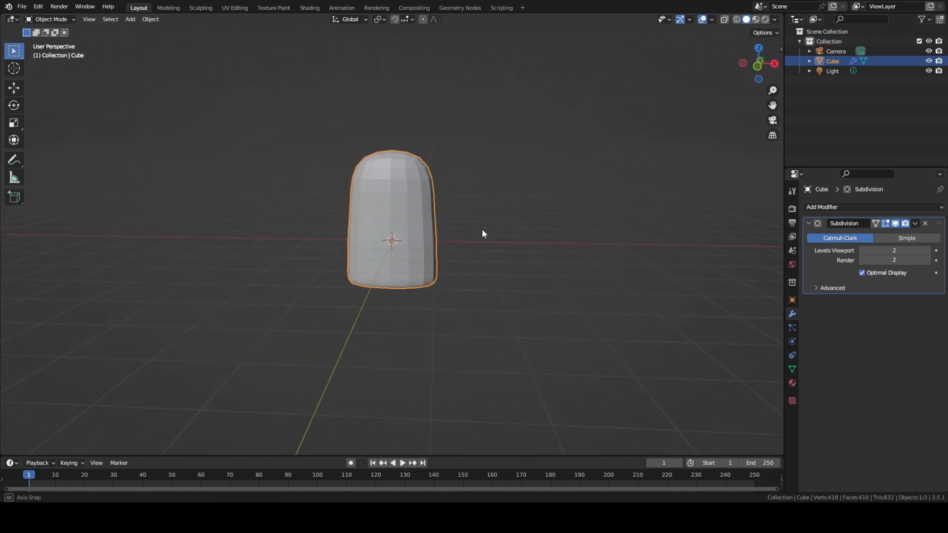
# Step: Apply Shade Auto Smooth to the body and raise its Subdivision viewport level to 3
pyautogui.rightClick(392, 201)
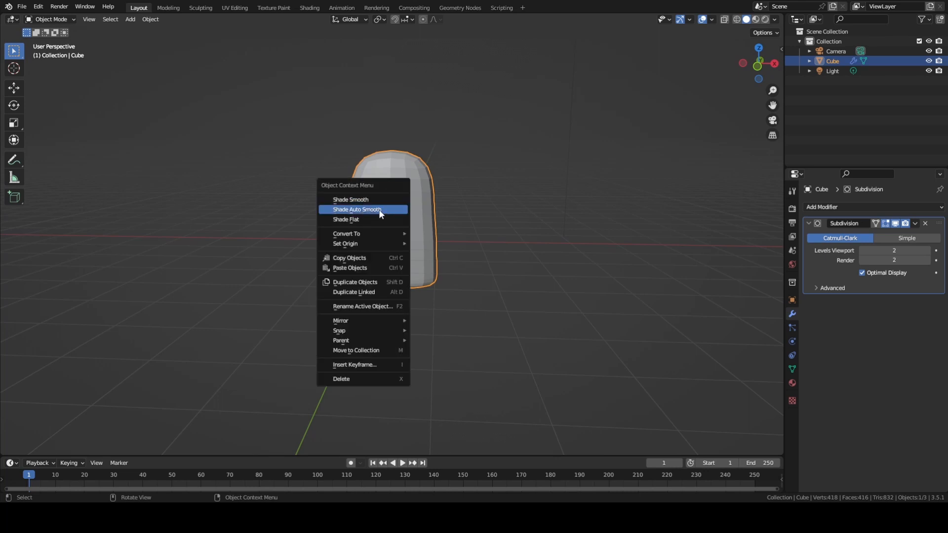
pyautogui.click(380, 213)
pyautogui.moveTo(425, 285); pyautogui.dragTo(302, 282, button='middle')
pyautogui.scroll(2, 491, 146)
pyautogui.moveTo(491, 144); pyautogui.dragTo(421, 127, button='middle')
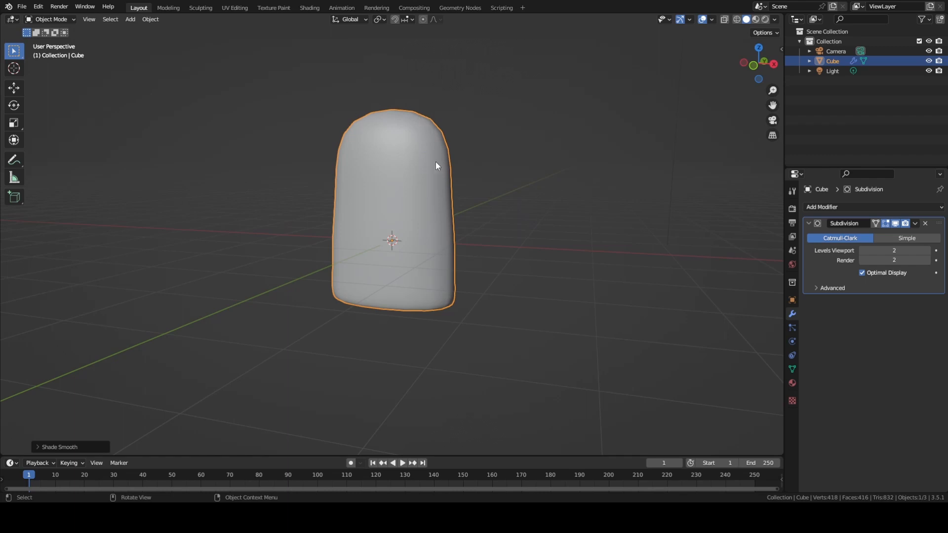
pyautogui.moveTo(435, 161); pyautogui.dragTo(454, 167, button='middle')
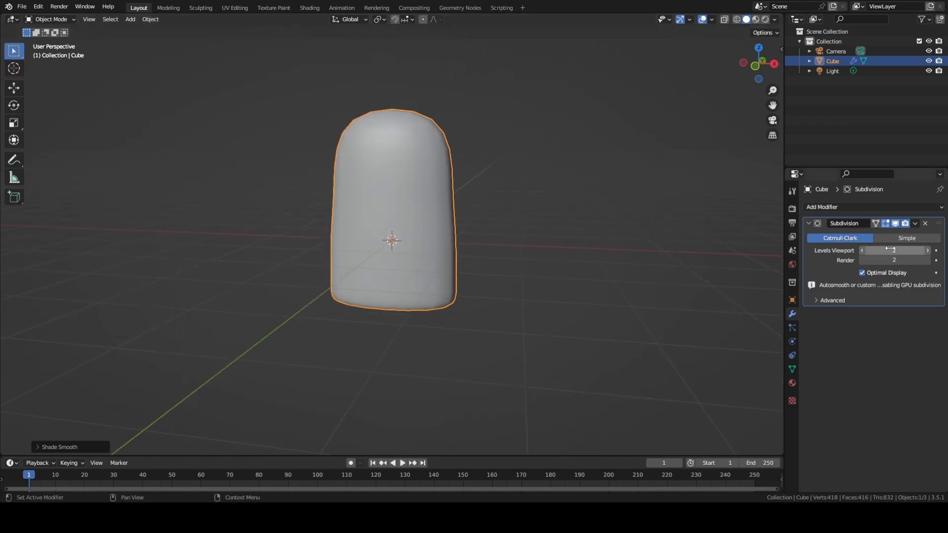
pyautogui.click(927, 251)
pyautogui.moveTo(737, 245); pyautogui.dragTo(515, 216, button='middle')
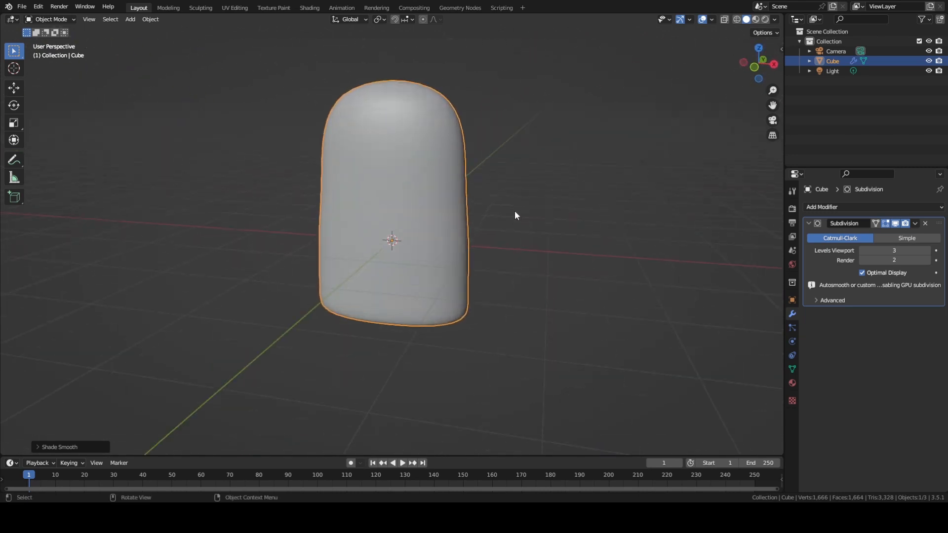
# Step: Show the body's mesh Normals settings to check the Auto Smooth option and its angle
pyautogui.rightClick(394, 189)
pyautogui.rightClick(404, 182)
pyautogui.click(792, 369)
pyautogui.click(823, 409)
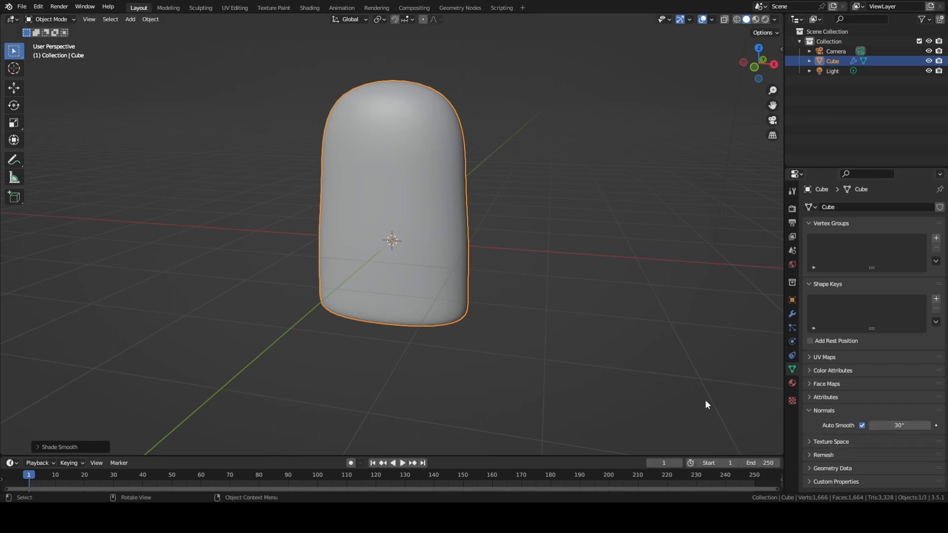
# Step: In front view, select all the body's bottom edges and scale them to about 0.93 with smooth proportional editing at size 0.75
pyautogui.press('KP_1')
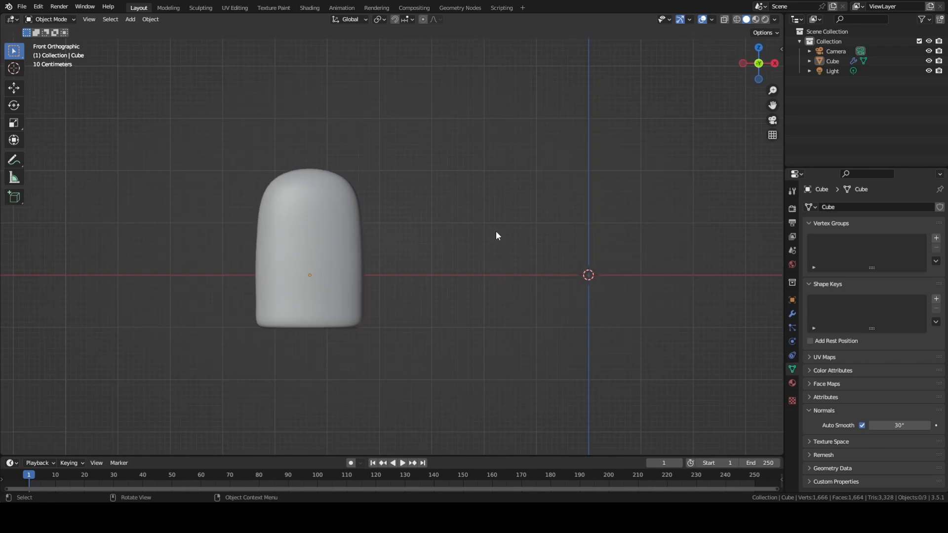
pyautogui.scroll(2, 497, 232)
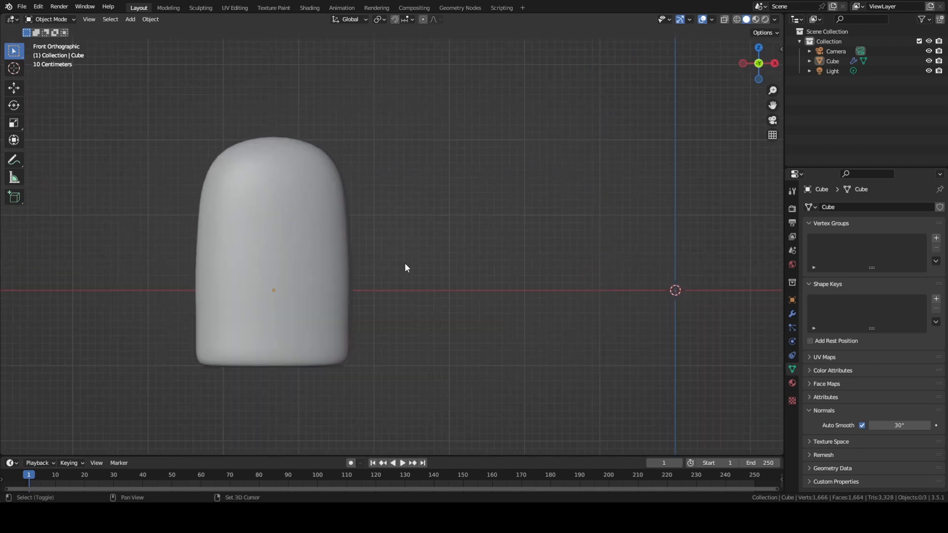
pyautogui.keyDown('shift'); pyautogui.moveTo(405, 264); pyautogui.dragTo(541, 222, button='middle'); pyautogui.keyUp('shift')
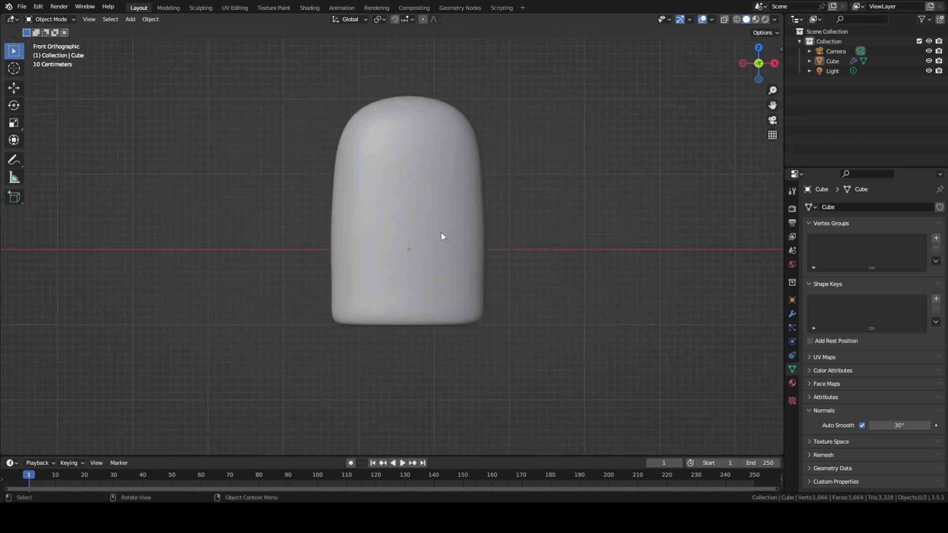
pyautogui.click(438, 266)
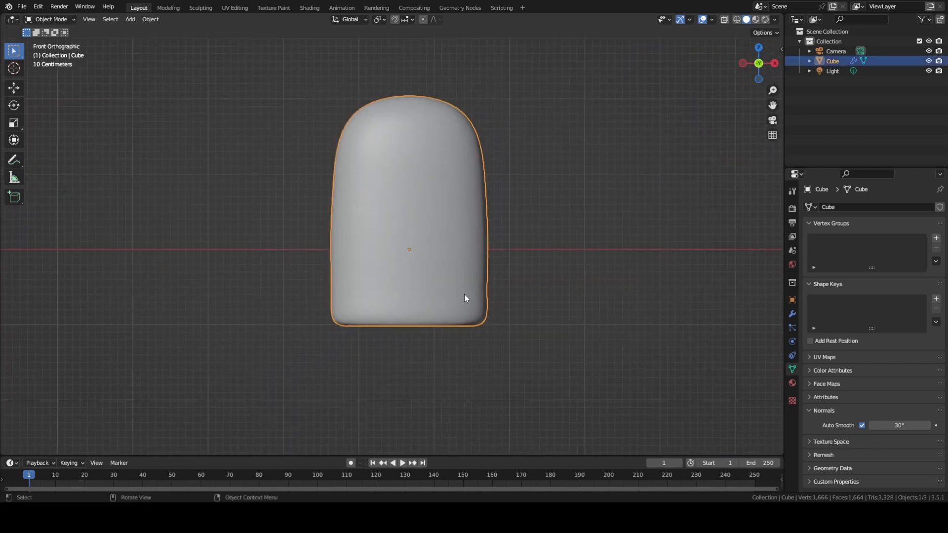
pyautogui.press('Tab')
pyautogui.click(329, 334)
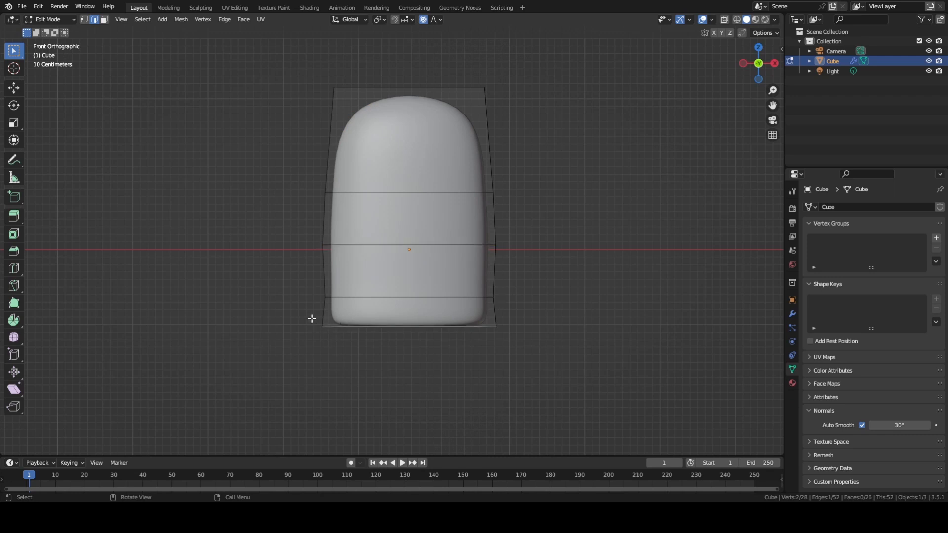
pyautogui.hotkey('alt', 'z')
pyautogui.moveTo(307, 315); pyautogui.dragTo(629, 368)
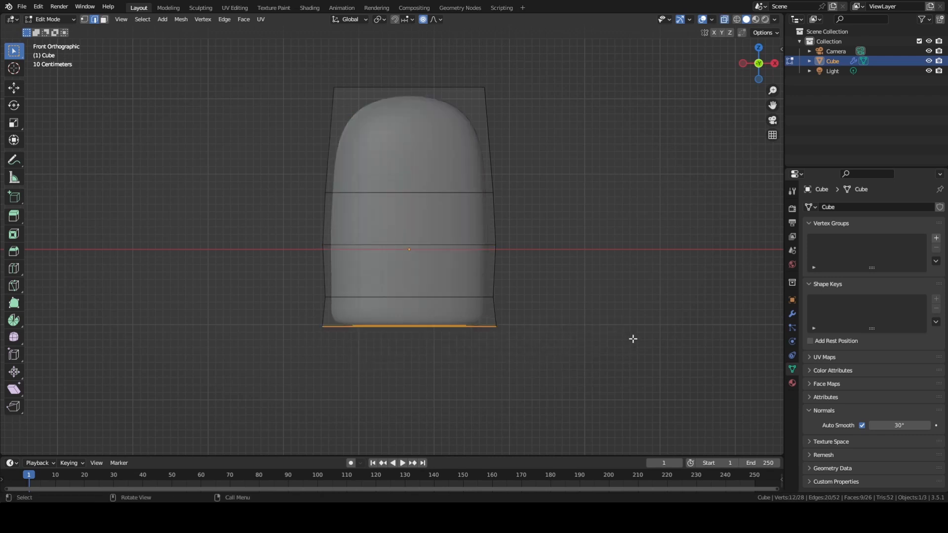
pyautogui.press('s')
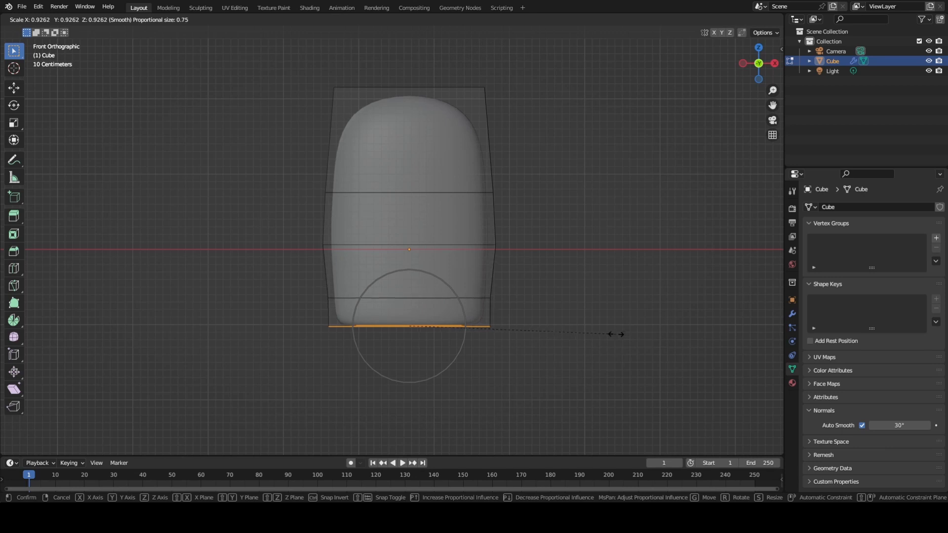
pyautogui.click(616, 335)
pyautogui.click(552, 383)
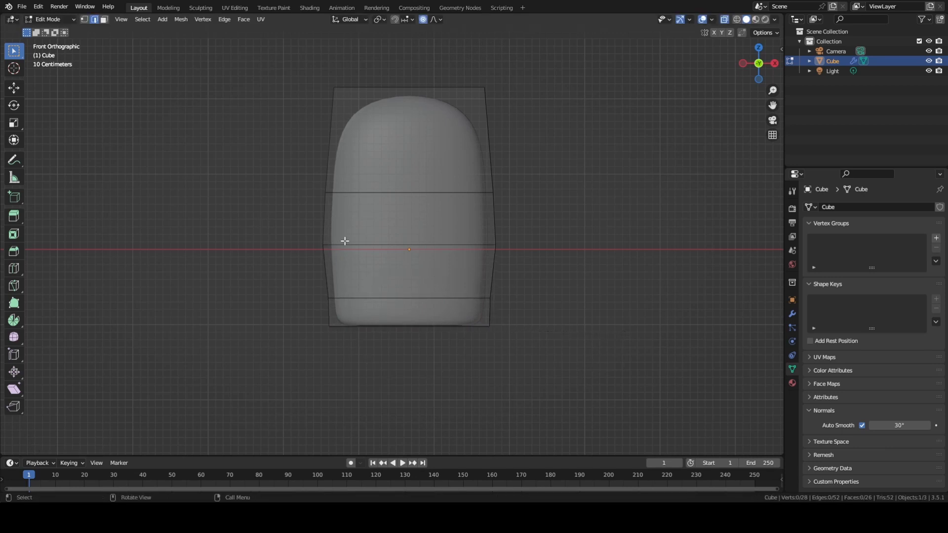
# Step: Scale the body's middle edge loop down slightly so the sides bulge less at the waist
pyautogui.keyDown('alt'); pyautogui.click(361, 244); pyautogui.keyUp('alt')
pyautogui.press('s')
pyautogui.click(687, 267)
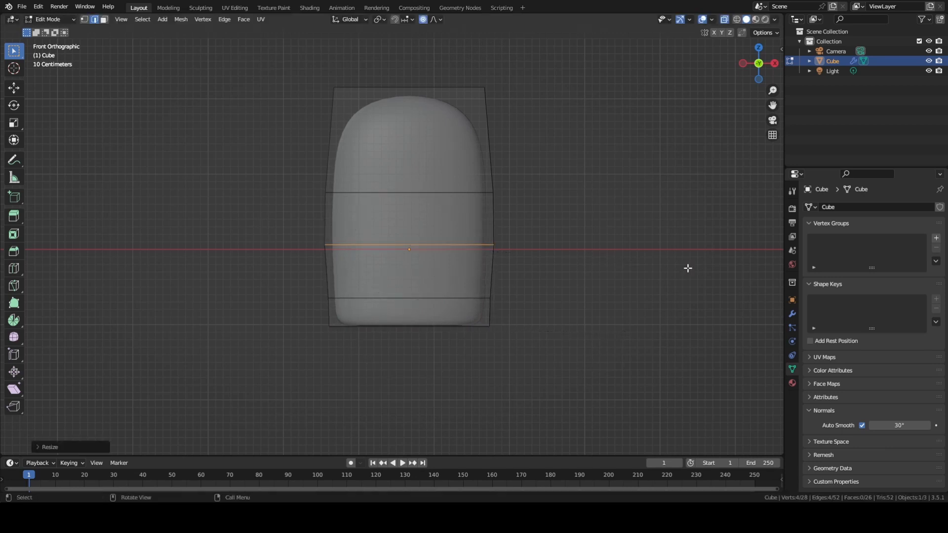
# Step: Scale the upper edge loop up slightly and slide it a short distance toward the body's top
pyautogui.keyDown('alt'); pyautogui.click(428, 193); pyautogui.keyUp('alt')
pyautogui.press('s')
pyautogui.click(681, 222)
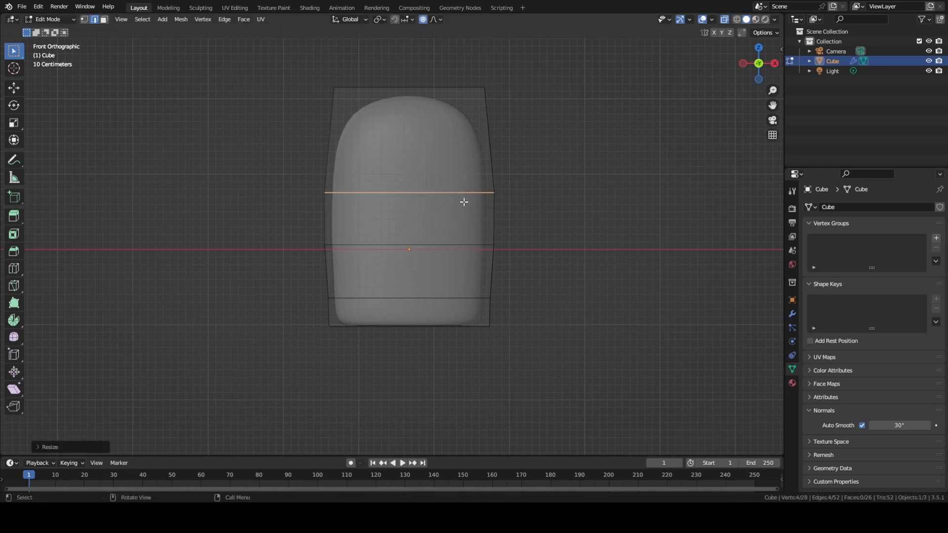
pyautogui.press('g')
pyautogui.press('g')
pyautogui.click(465, 196)
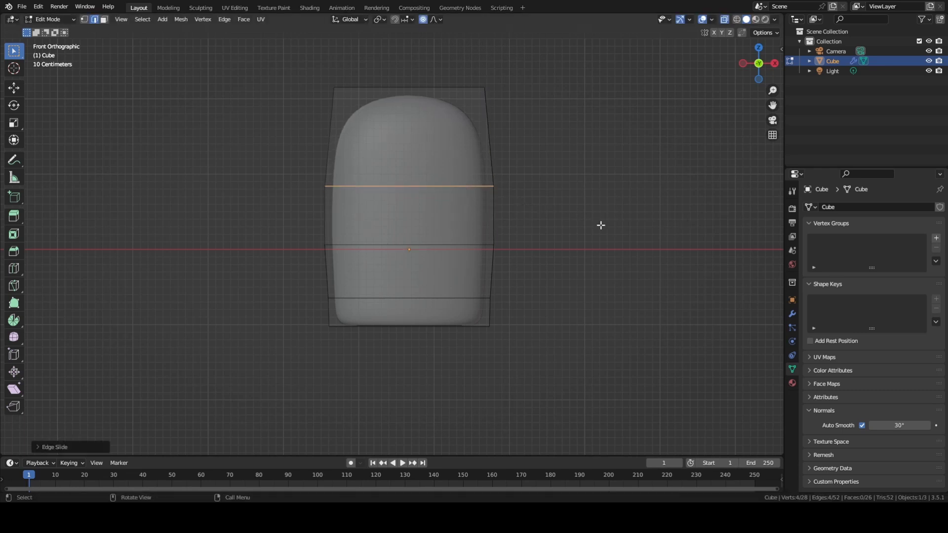
# Step: Return to Object Mode and inspect the reshaped body from several angles
pyautogui.click(605, 297)
pyautogui.press('Tab')
pyautogui.click(592, 283)
pyautogui.moveTo(592, 284)
pyautogui.mouseDown(button='middle')
pyautogui.moveTo(442, 288)
pyautogui.moveTo(561, 279)
pyautogui.moveTo(585, 293)
pyautogui.mouseUp(button='middle')
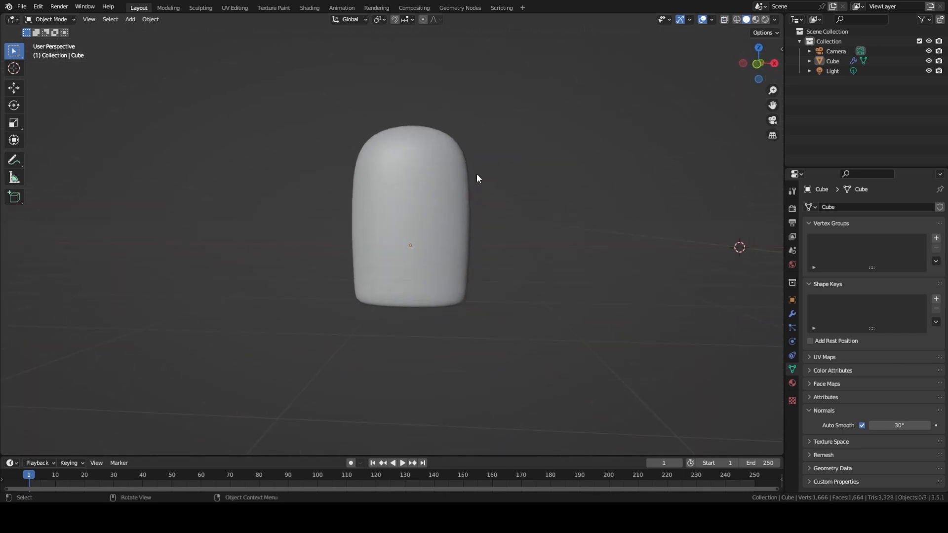
pyautogui.press('Tab')
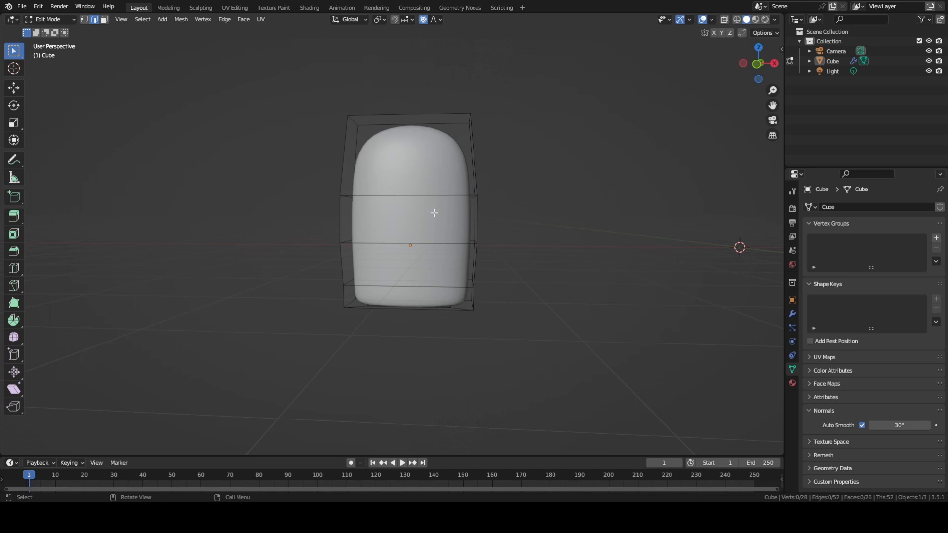
pyautogui.press('Tab')
pyautogui.moveTo(413, 244); pyautogui.dragTo(416, 162, button='middle')
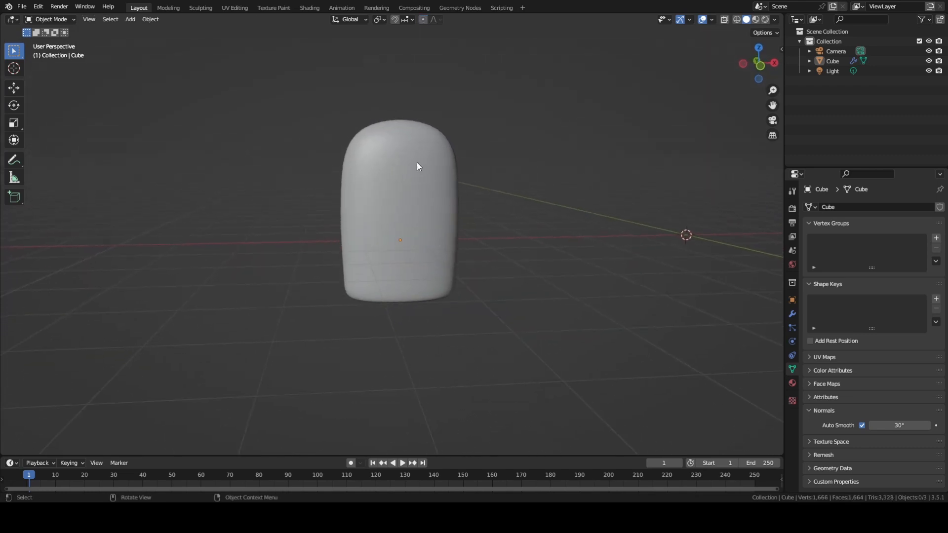
pyautogui.moveTo(412, 230); pyautogui.dragTo(401, 221, button='middle')
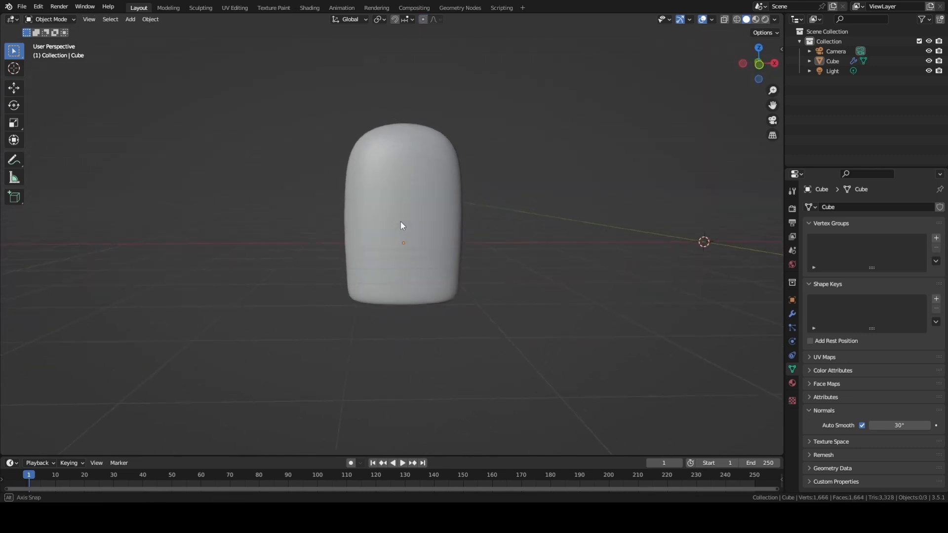
# Step: In front view, move the body along negative global X, well clear of the world origin
pyautogui.press('KP_1')
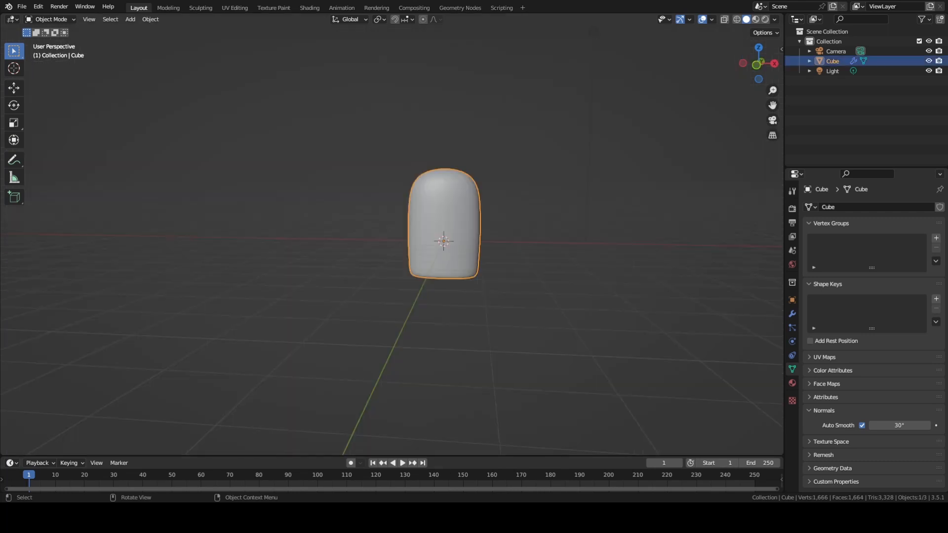
pyautogui.press('KP_1')
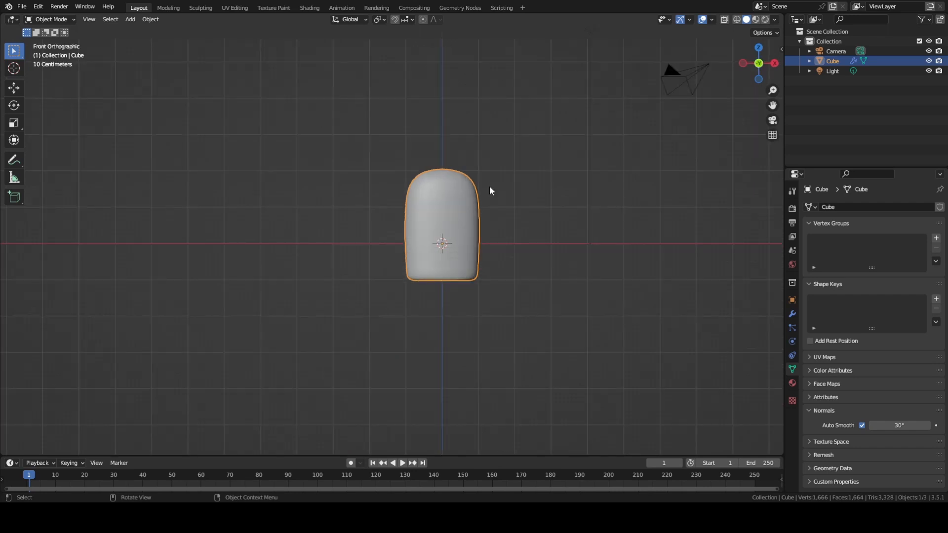
pyautogui.press('g')
pyautogui.press('x')
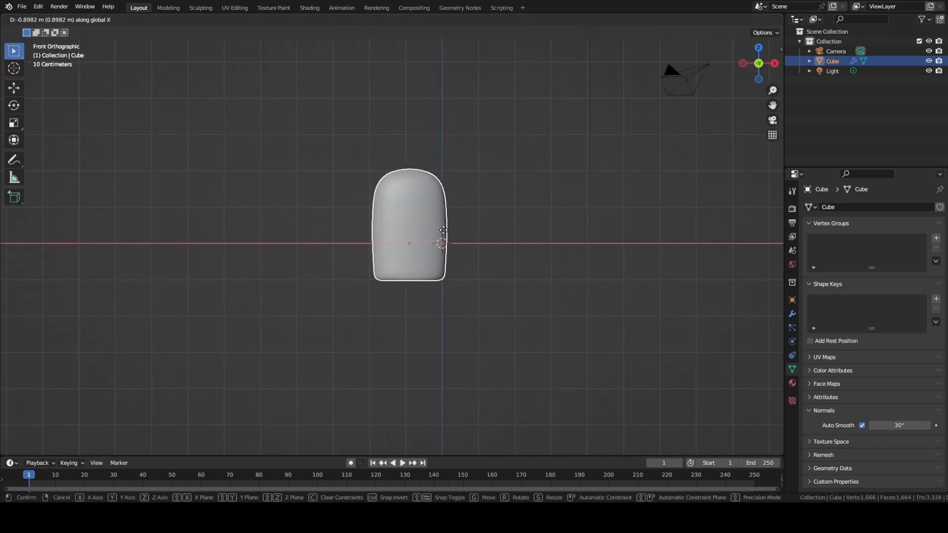
pyautogui.click(191, 292)
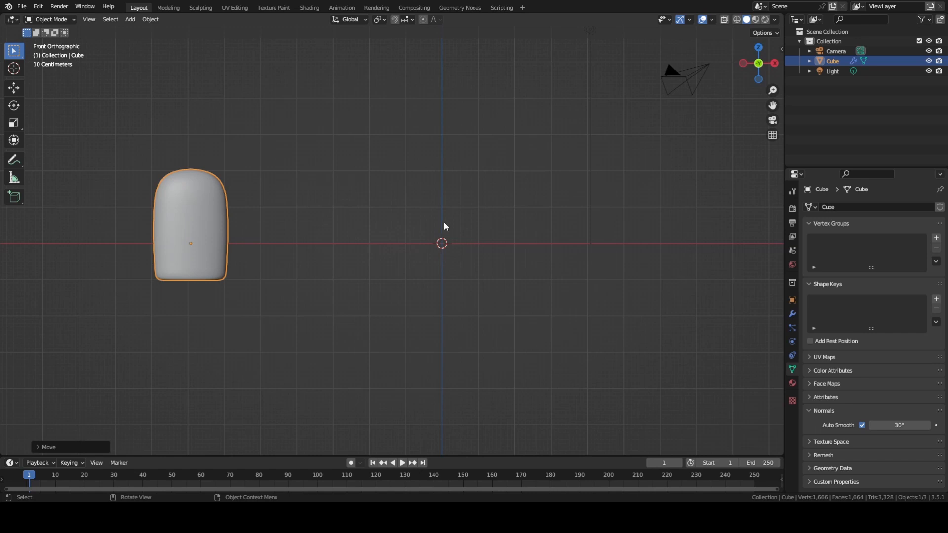
# Step: Add a mesh plane at the world origin and rotate it 90° about the global X axis
pyautogui.hotkey('shift', 'a')
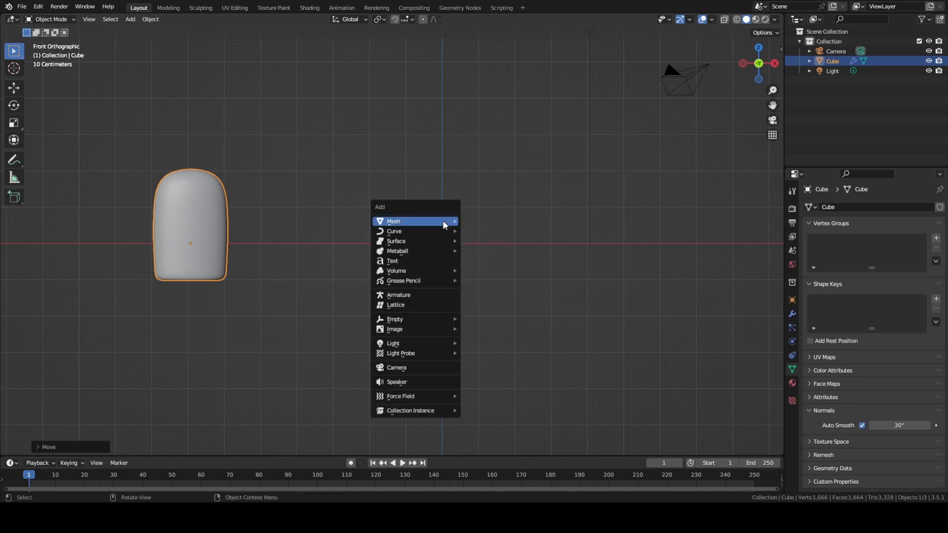
pyautogui.moveTo(444, 222)
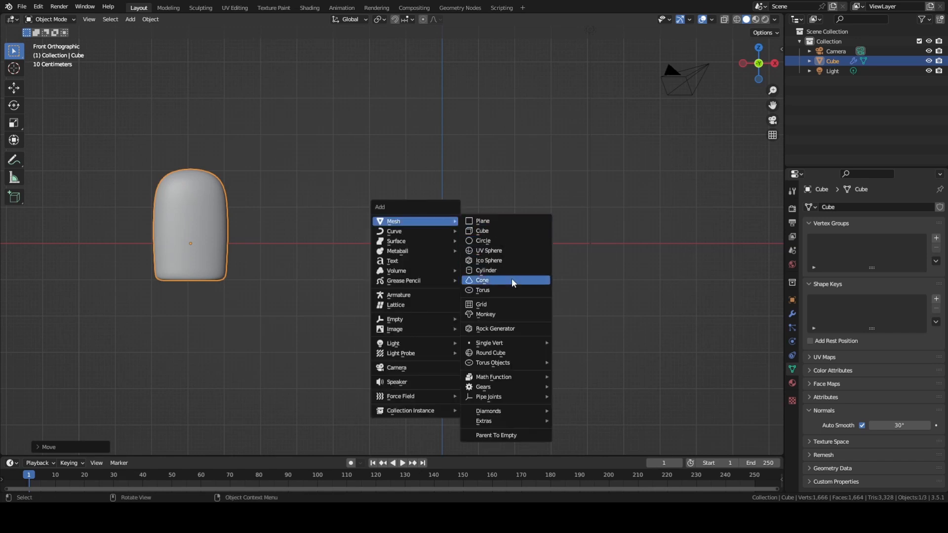
pyautogui.click(496, 222)
pyautogui.press('r')
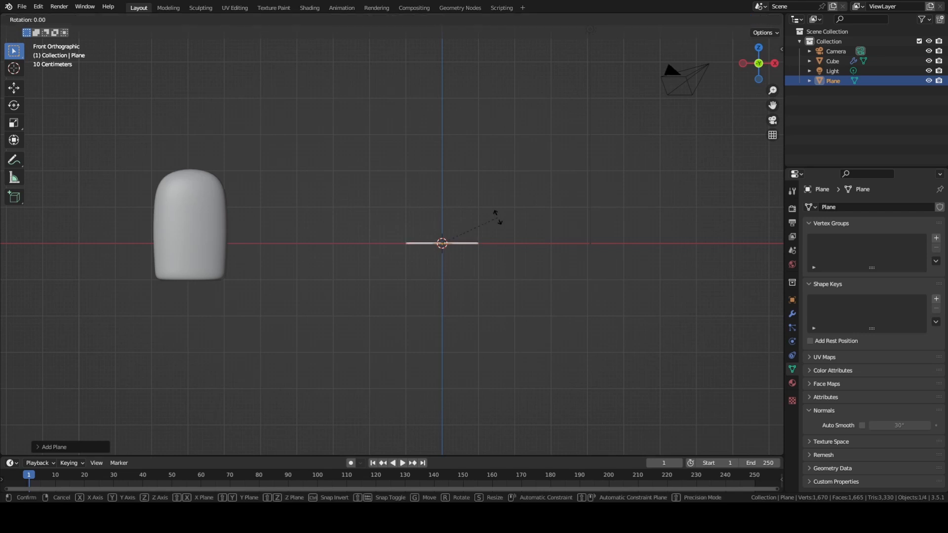
pyautogui.press('x')
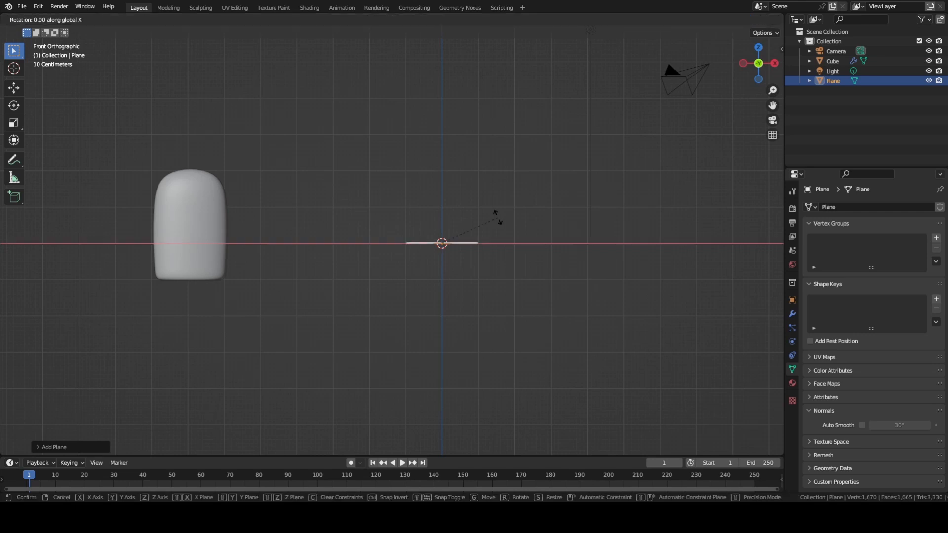
pyautogui.write('90')
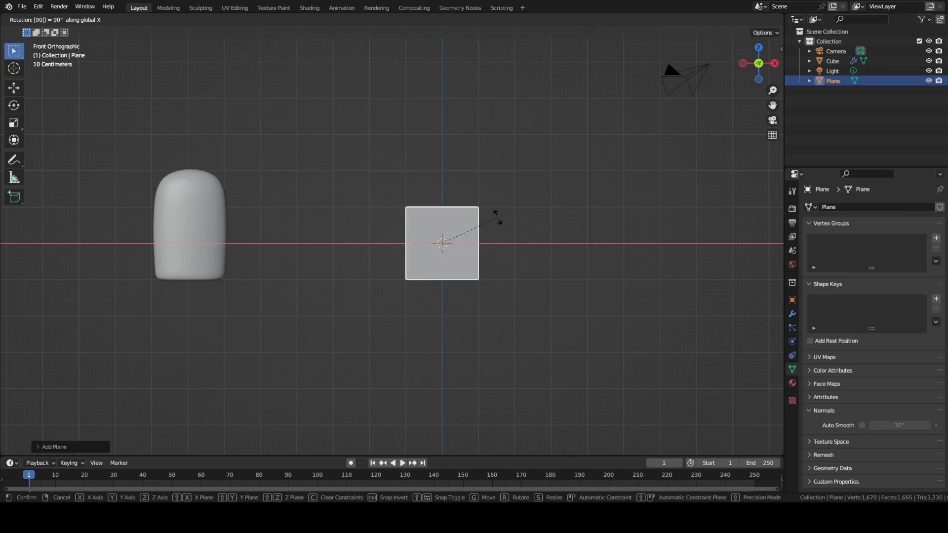
pyautogui.press('Return')
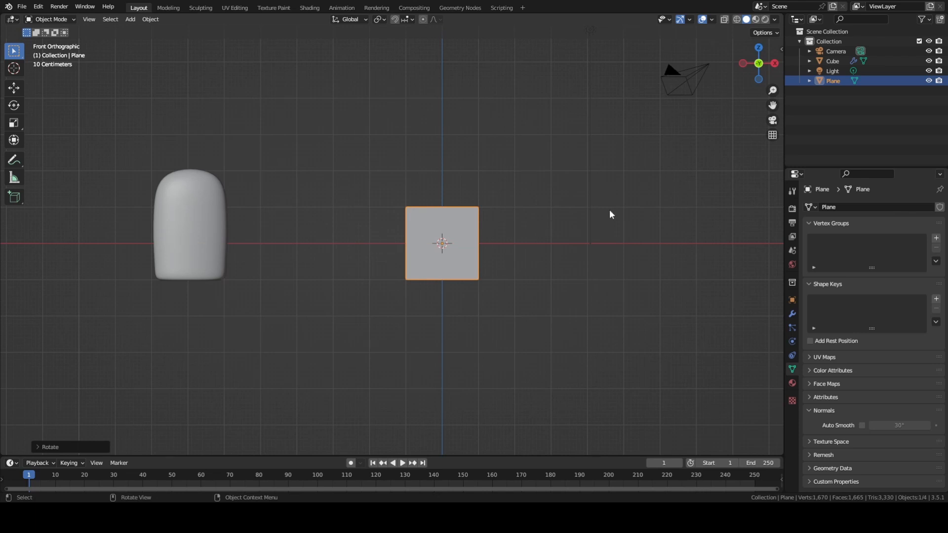
# Step: Scale the plane along global X into a narrow upright strip, a little over a tenth of its width
pyautogui.press('s')
pyautogui.press('x')
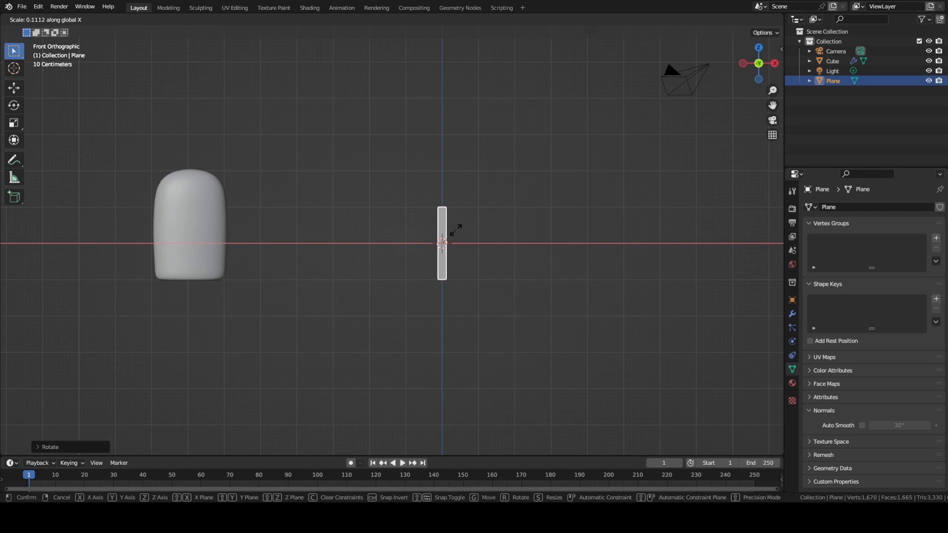
pyautogui.click(460, 228)
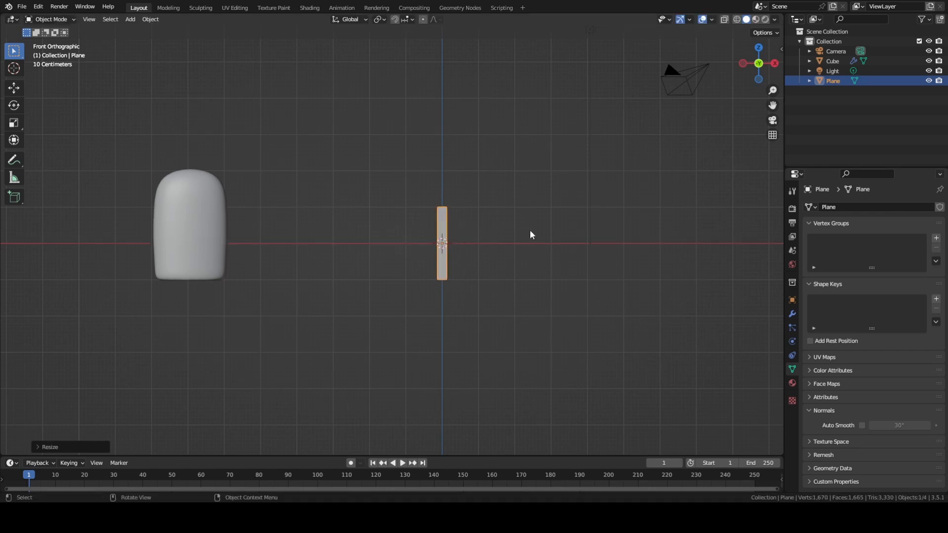
# Step: In Edit Mode, extrude the strip's face about 0.13 m along its normal into a thin bar, then return to Object Mode
pyautogui.press('Tab')
pyautogui.moveTo(529, 230); pyautogui.dragTo(489, 235, button='middle')
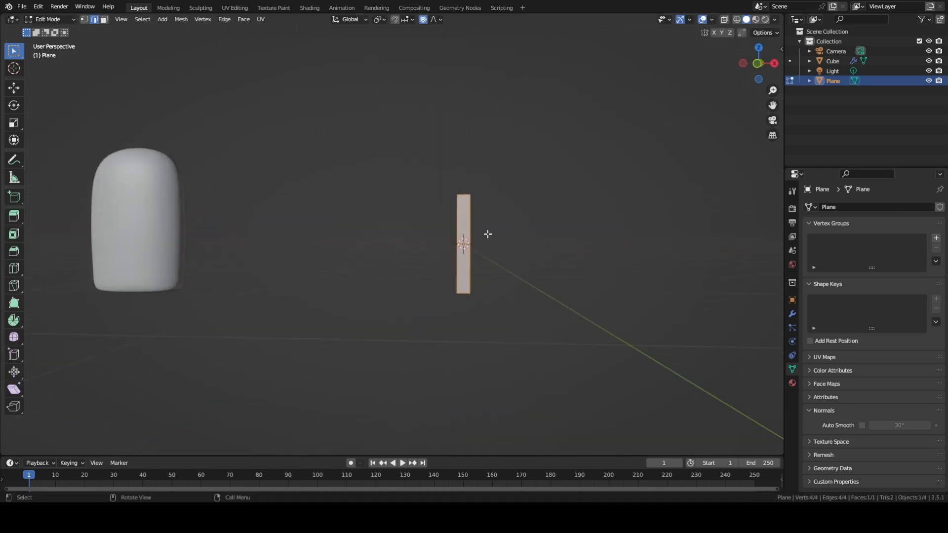
pyautogui.click(489, 236)
pyautogui.press('3')
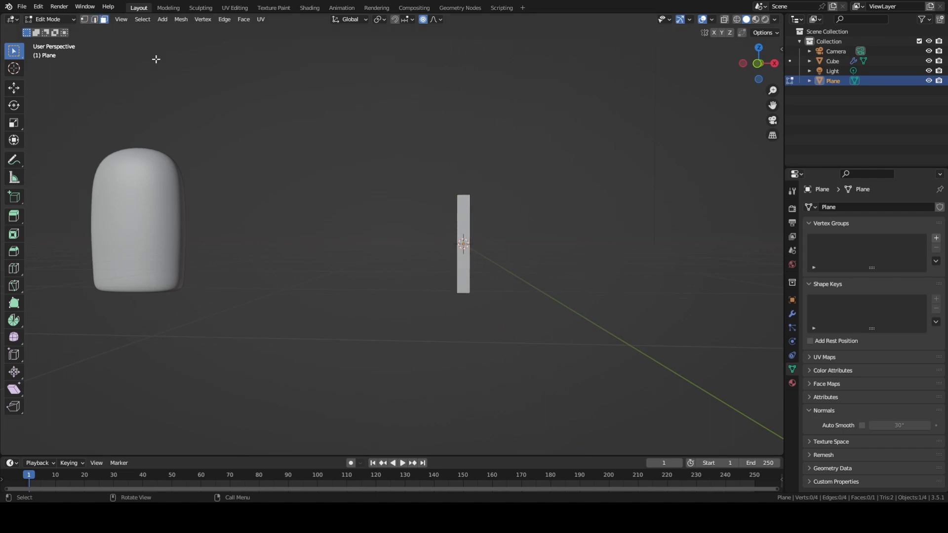
pyautogui.click(465, 209)
pyautogui.moveTo(557, 207); pyautogui.dragTo(466, 239, button='middle')
pyautogui.press('e')
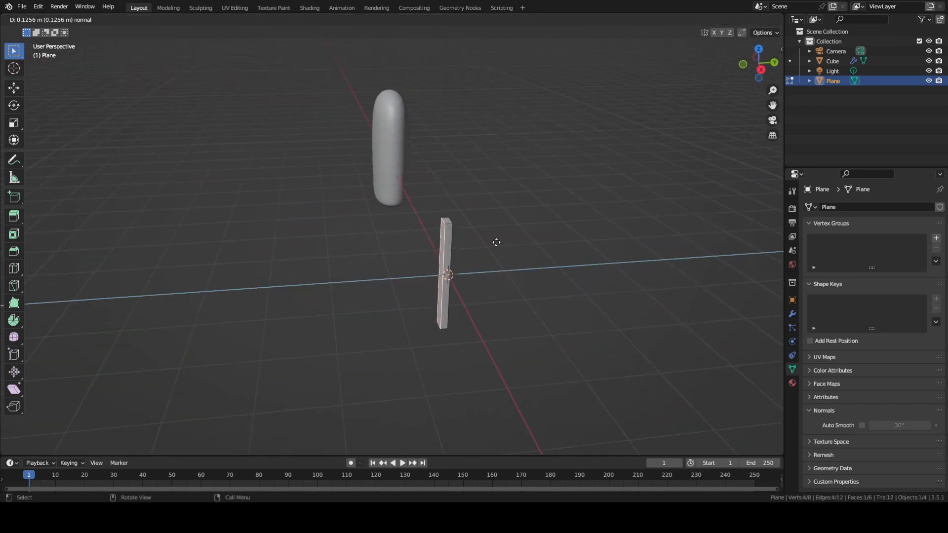
pyautogui.click(497, 244)
pyautogui.press('Tab')
pyautogui.moveTo(497, 263); pyautogui.dragTo(604, 227, button='middle')
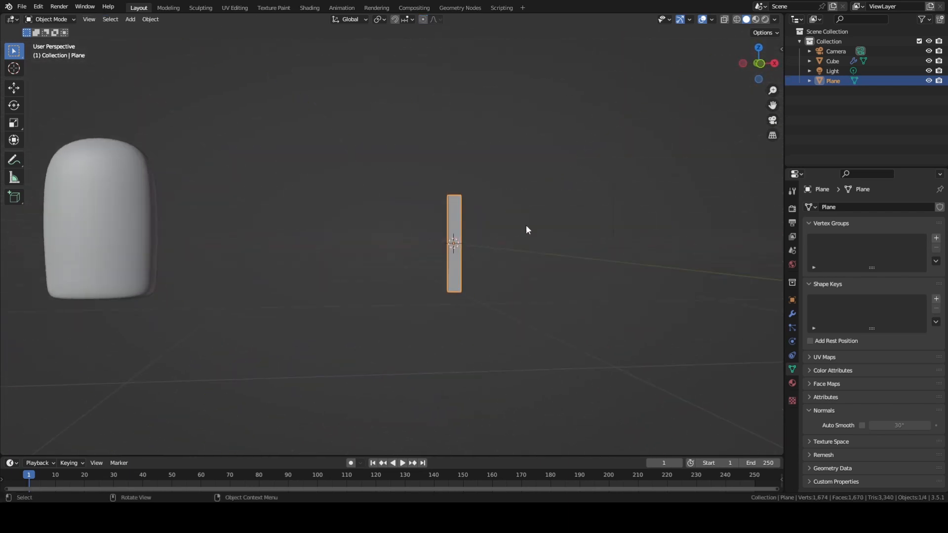
# Step: Add a level 2 Subdivision Surface modifier to the thin bar
pyautogui.moveTo(526, 225); pyautogui.dragTo(550, 223, button='middle')
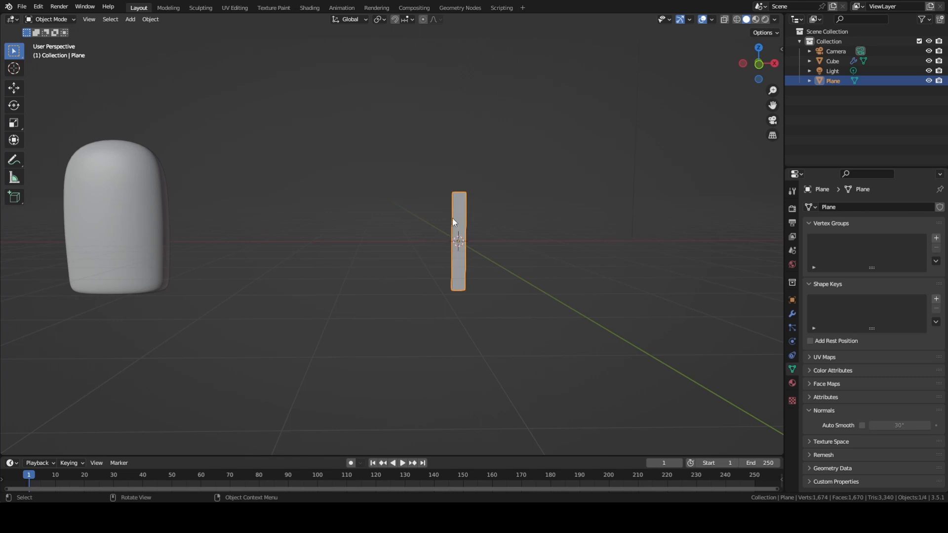
pyautogui.hotkey('ctrl', '2')
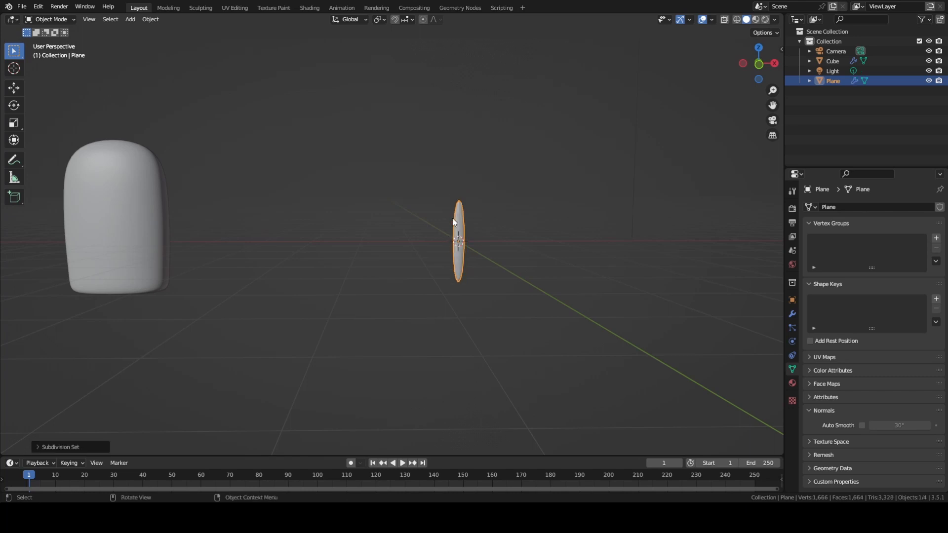
pyautogui.moveTo(452, 218); pyautogui.dragTo(454, 196, button='middle')
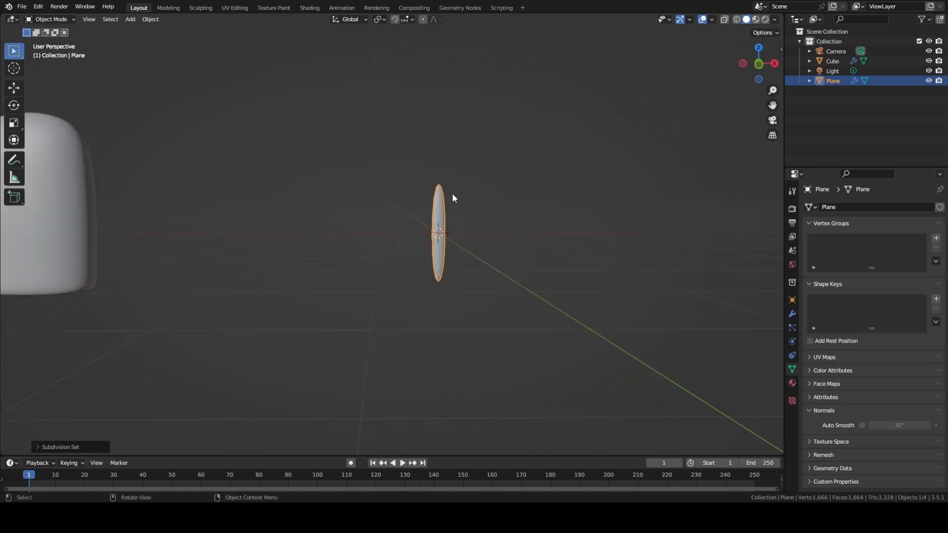
# Step: In Edit Mode, add two horizontal edge loops to the bar, one slid close to its upper end and one close to its lower end
pyautogui.press('Tab')
pyautogui.moveTo(447, 210); pyautogui.dragTo(443, 223, button='middle')
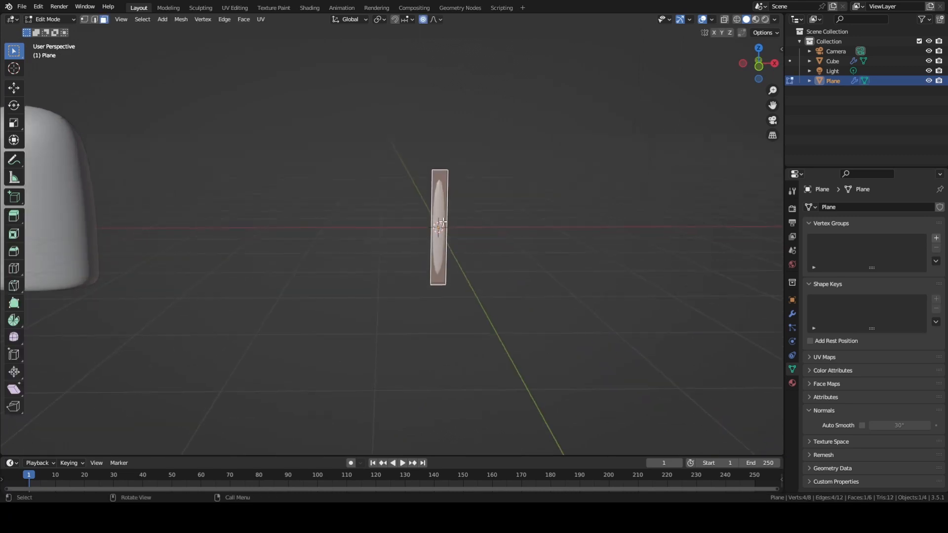
pyautogui.hotkey('ctrl', 'r')
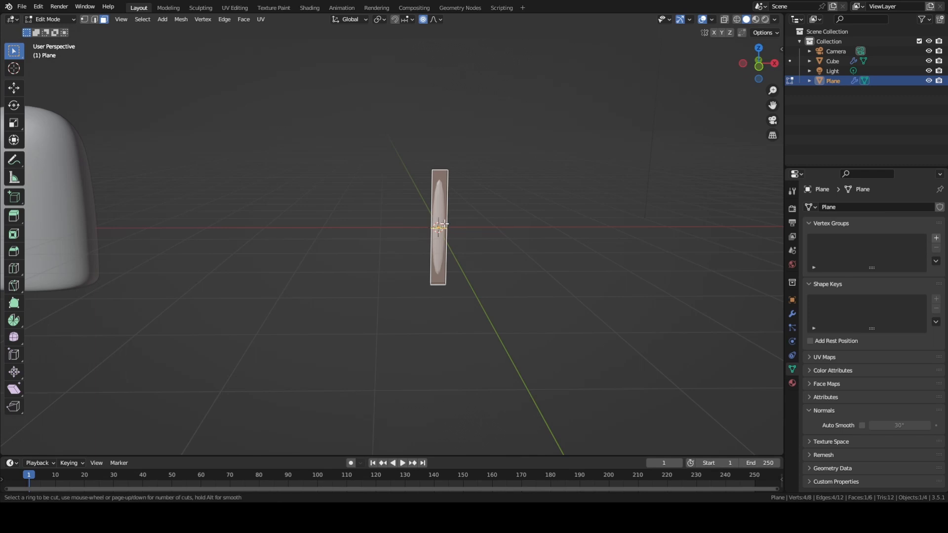
pyautogui.click(445, 223)
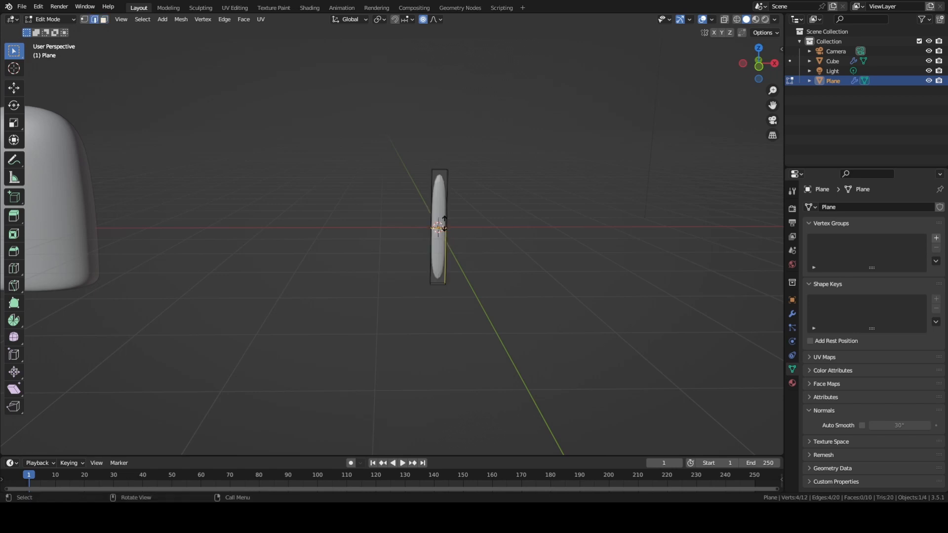
pyautogui.click(457, 176)
pyautogui.hotkey('ctrl', 'r')
pyautogui.click(438, 239)
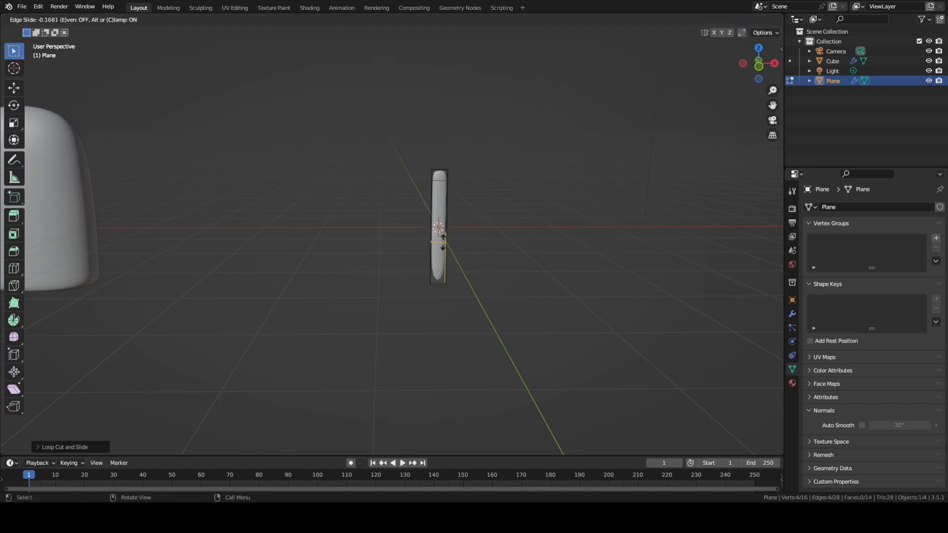
pyautogui.click(466, 277)
pyautogui.moveTo(466, 277); pyautogui.dragTo(378, 268, button='middle')
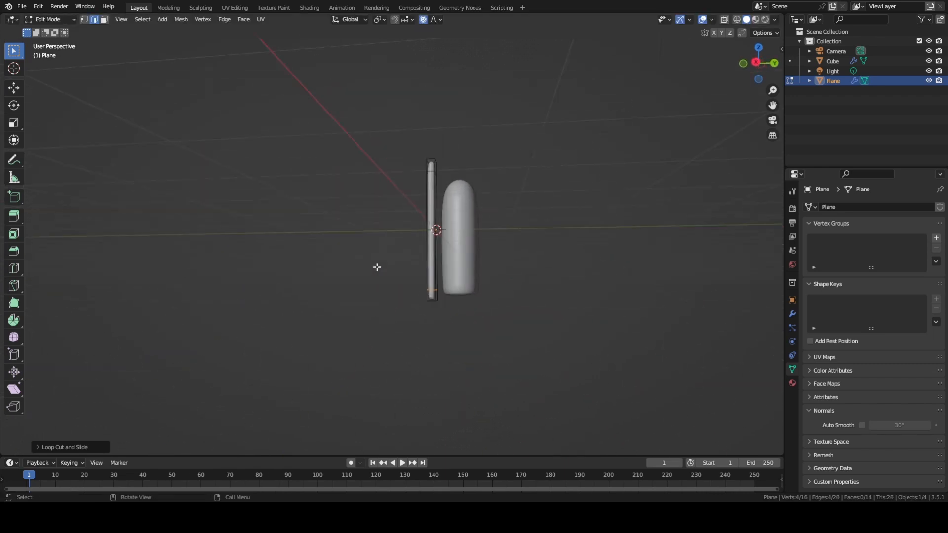
# Step: Inspect the bar's rounded ends from another angle, comparing Object Mode with Edit Mode
pyautogui.press('Tab')
pyautogui.click(442, 283)
pyautogui.moveTo(442, 283); pyautogui.dragTo(448, 243, button='middle')
pyautogui.press('Tab')
pyautogui.press('Tab')
pyautogui.click(457, 247)
pyautogui.press('Tab')
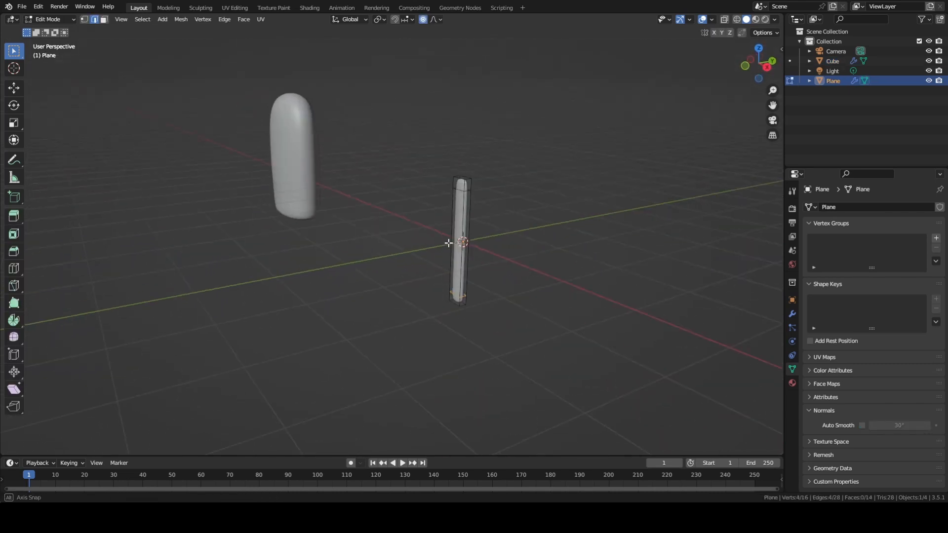
# Step: Try adding two lengthwise edge loops to the bar, each slid towards one of its long edges
pyautogui.hotkey('ctrl', 'r')
pyautogui.click(462, 188)
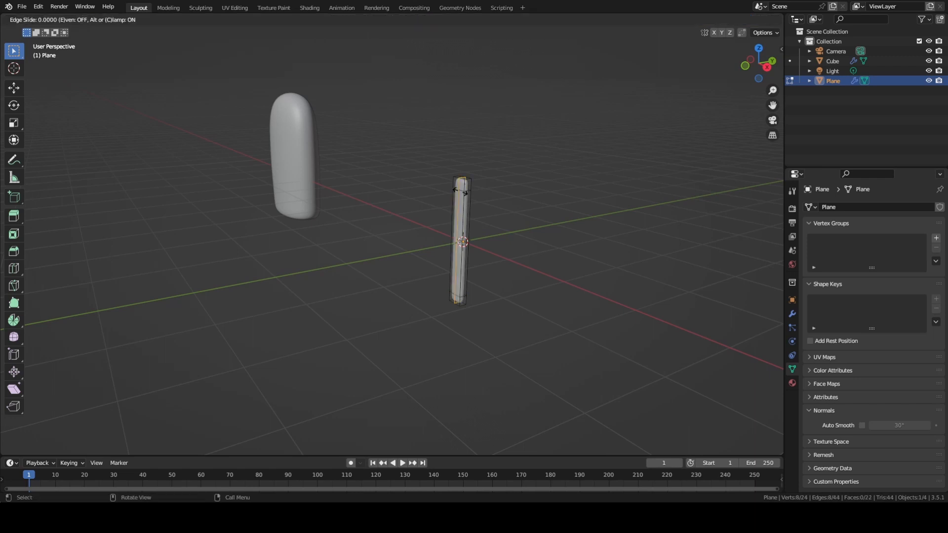
pyautogui.click(462, 194)
pyautogui.moveTo(463, 194); pyautogui.dragTo(490, 225, button='middle')
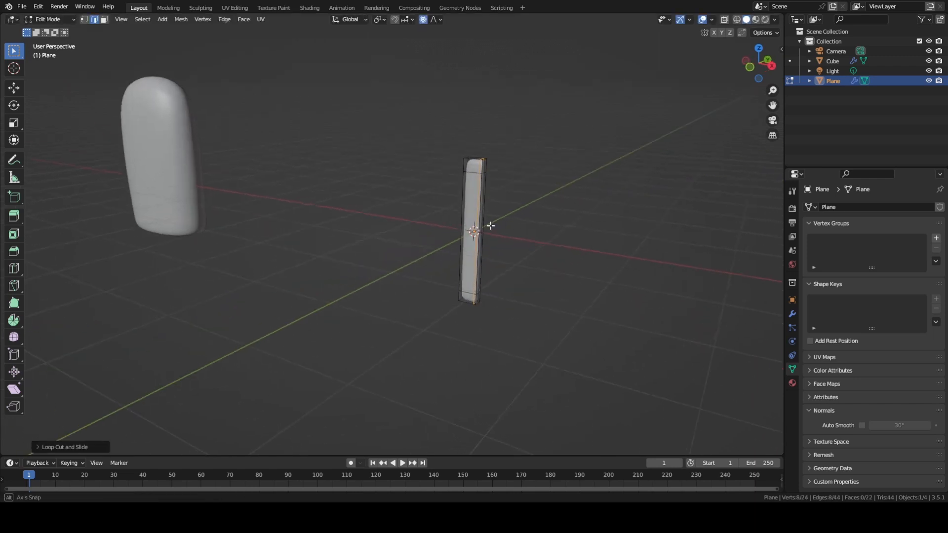
pyautogui.hotkey('ctrl', 'r')
pyautogui.click(478, 167)
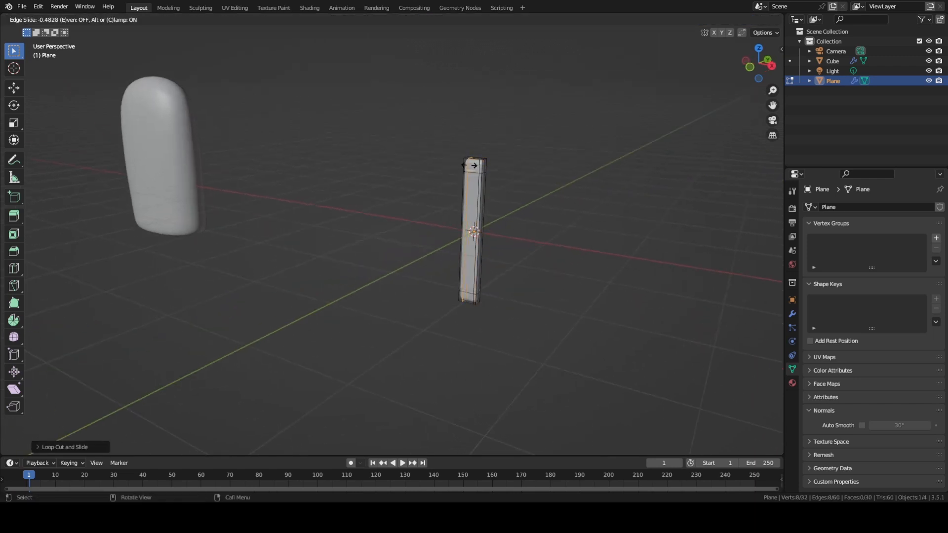
pyautogui.click(474, 164)
pyautogui.press('Tab')
pyautogui.moveTo(545, 260); pyautogui.dragTo(487, 243, button='middle')
pyautogui.press('Tab')
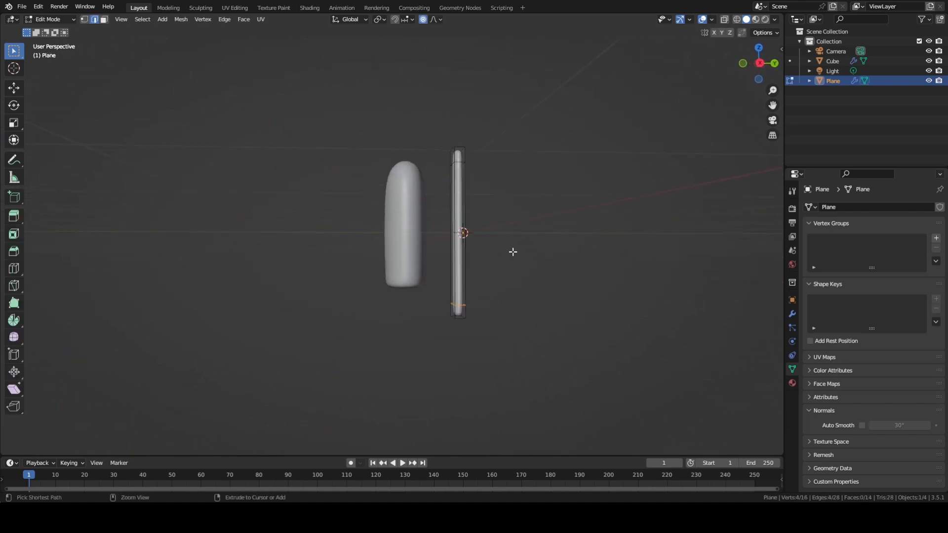
# Step: In Object Mode, apply auto smooth shading at 30° to the bar and check it from several angles
pyautogui.press('Tab')
pyautogui.click(510, 260)
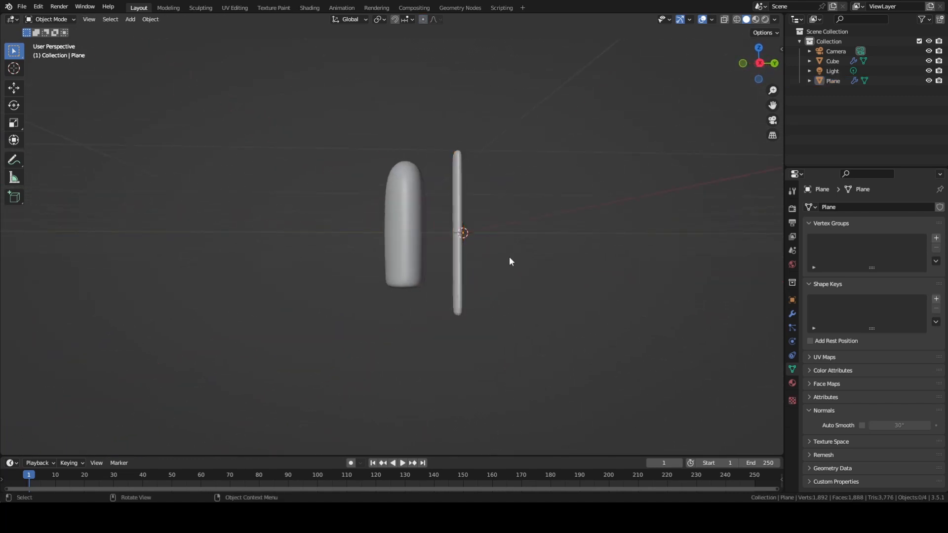
pyautogui.moveTo(510, 261); pyautogui.dragTo(571, 292, button='middle')
pyautogui.click(459, 257)
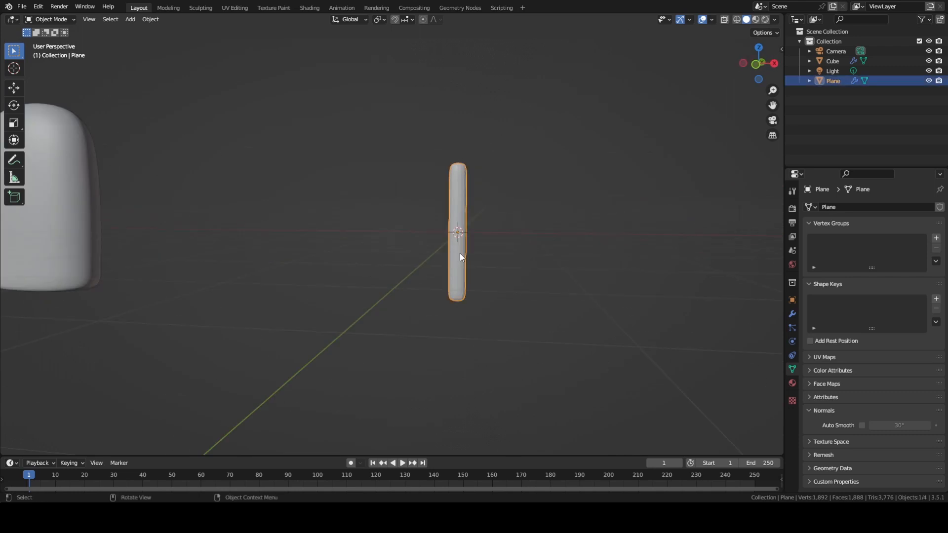
pyautogui.rightClick(458, 292)
pyautogui.click(431, 265)
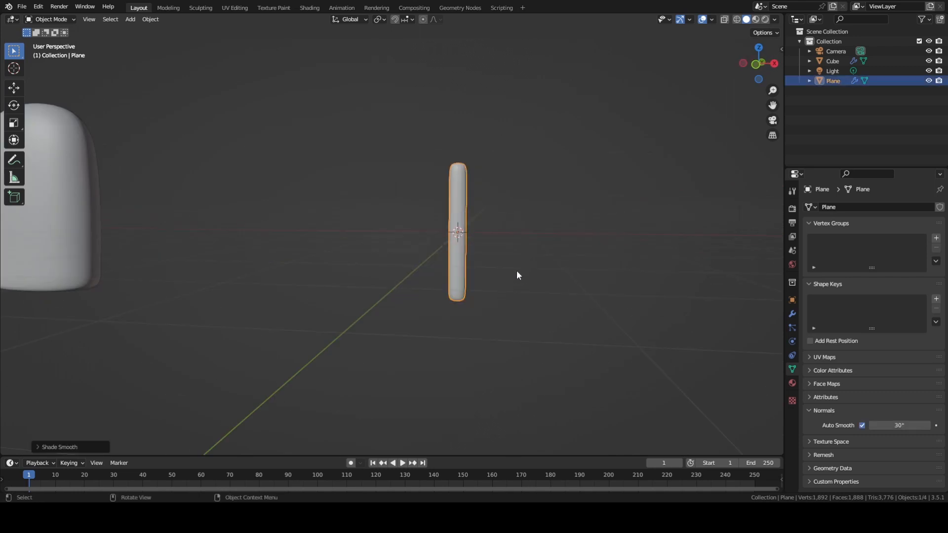
pyautogui.moveTo(518, 275)
pyautogui.mouseDown(button='middle')
pyautogui.moveTo(430, 282)
pyautogui.moveTo(417, 271)
pyautogui.moveTo(512, 260)
pyautogui.mouseUp(button='middle')
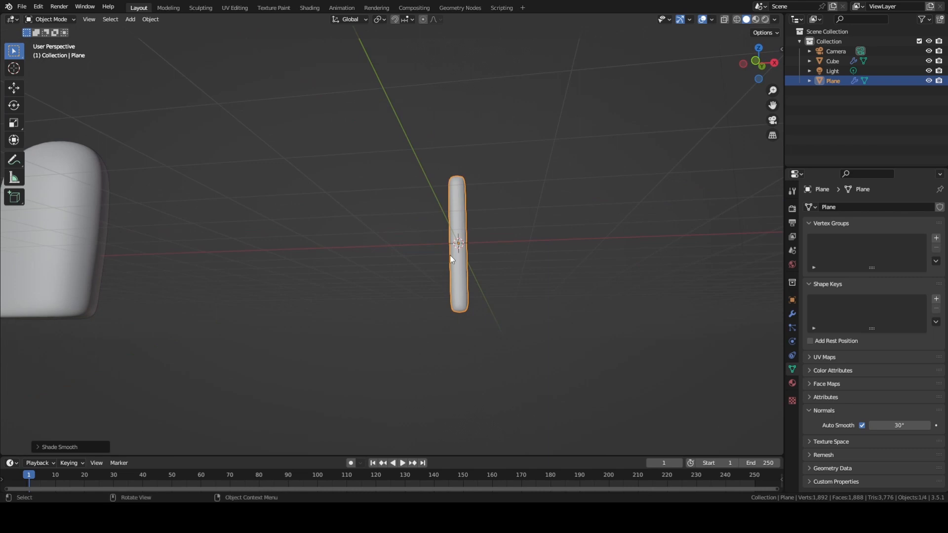
pyautogui.moveTo(449, 255); pyautogui.dragTo(505, 293, button='middle')
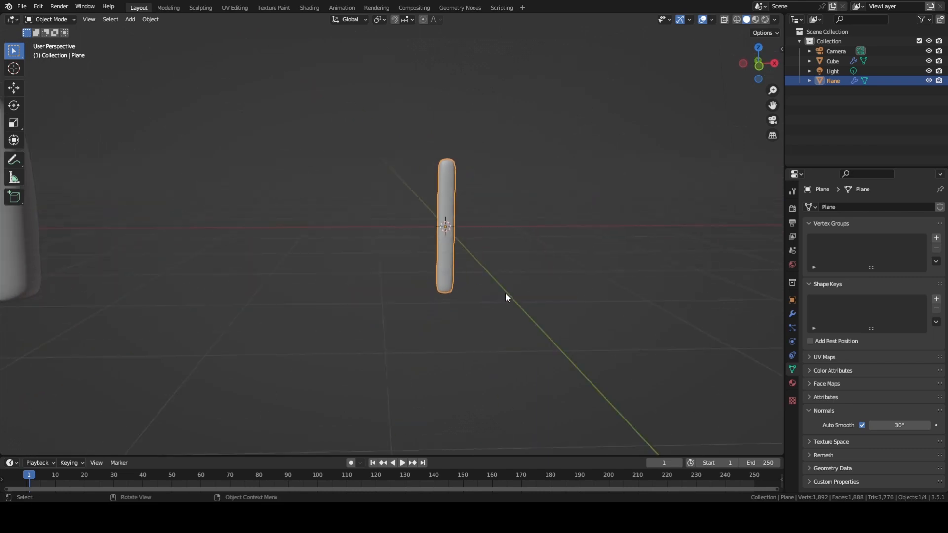
# Step: In front view, move the rounded body about 6.97 m along X and 1.58 m up, so it overlaps the bar's upper end
pyautogui.press('KP_1')
pyautogui.scroll(-2, 501, 276)
pyautogui.scroll(-3, 501, 266)
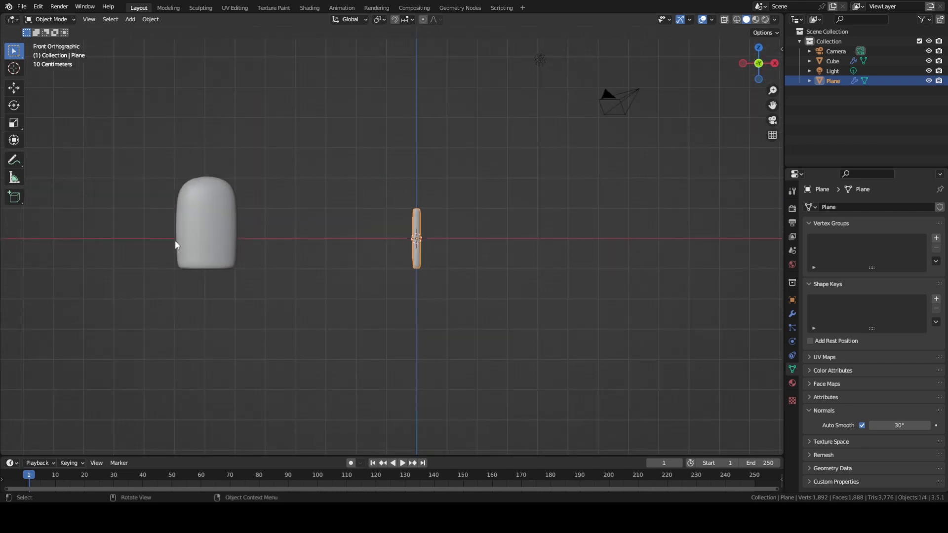
pyautogui.click(217, 247)
pyautogui.press('g')
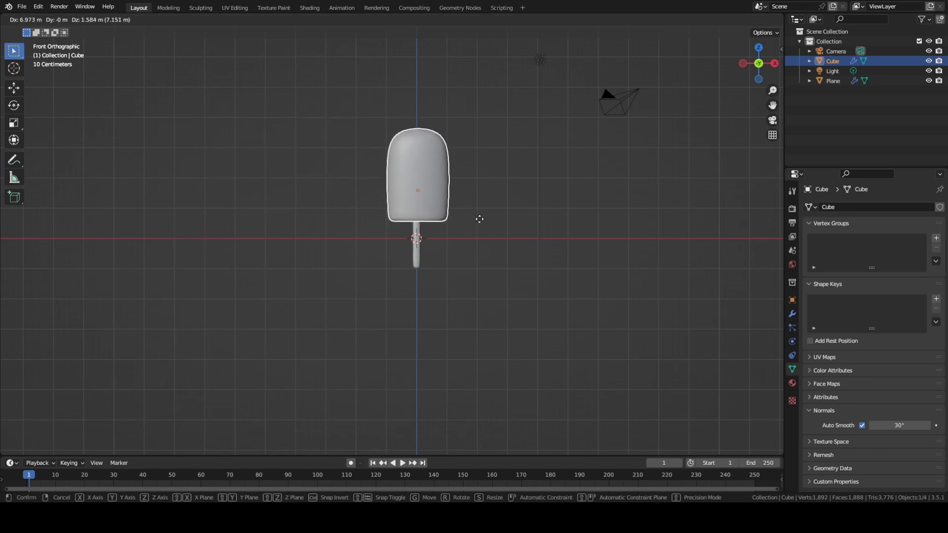
pyautogui.click(479, 217)
pyautogui.scroll(2, 415, 161)
pyautogui.keyDown('shift'); pyautogui.moveTo(416, 114); pyautogui.dragTo(417, 154, button='middle'); pyautogui.keyUp('shift')
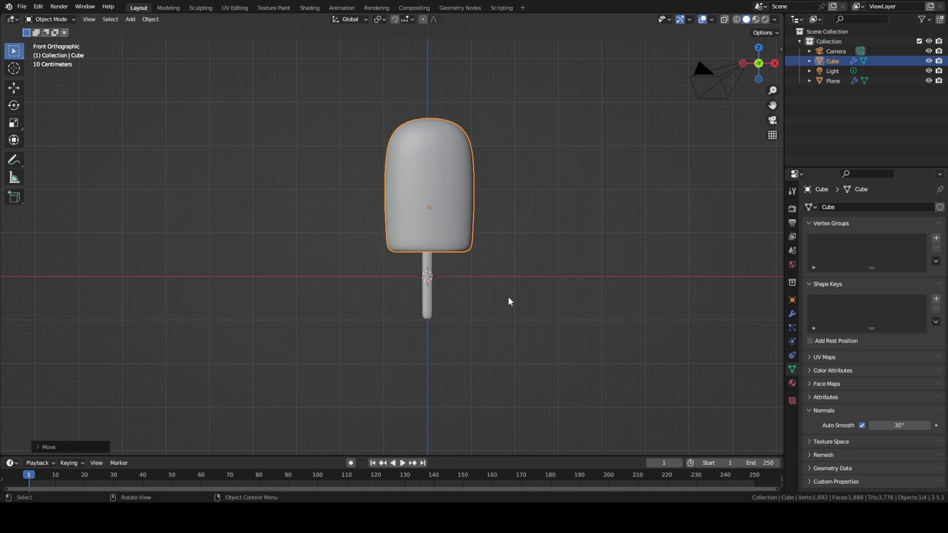
# Step: Set the rounded body's X location to 0 m to centre it over the bar
pyautogui.press('n')
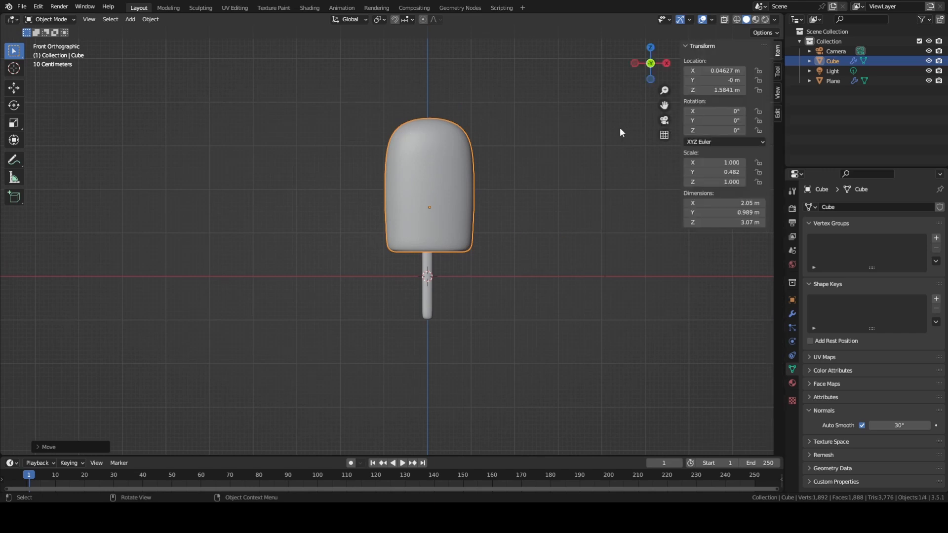
pyautogui.click(714, 72)
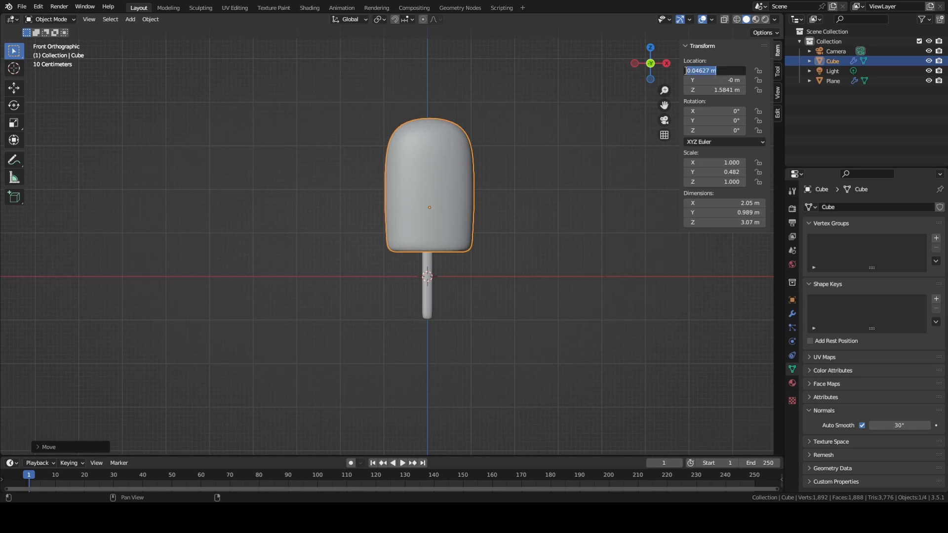
pyautogui.write('0')
pyautogui.press('Return')
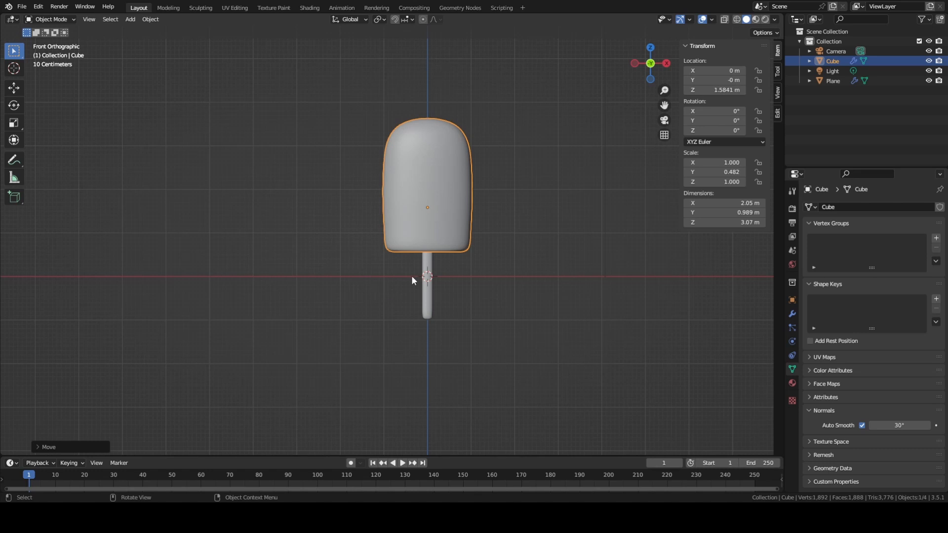
# Step: Select the stick beneath the rounded body and view the assembly from the side
pyautogui.click(431, 292)
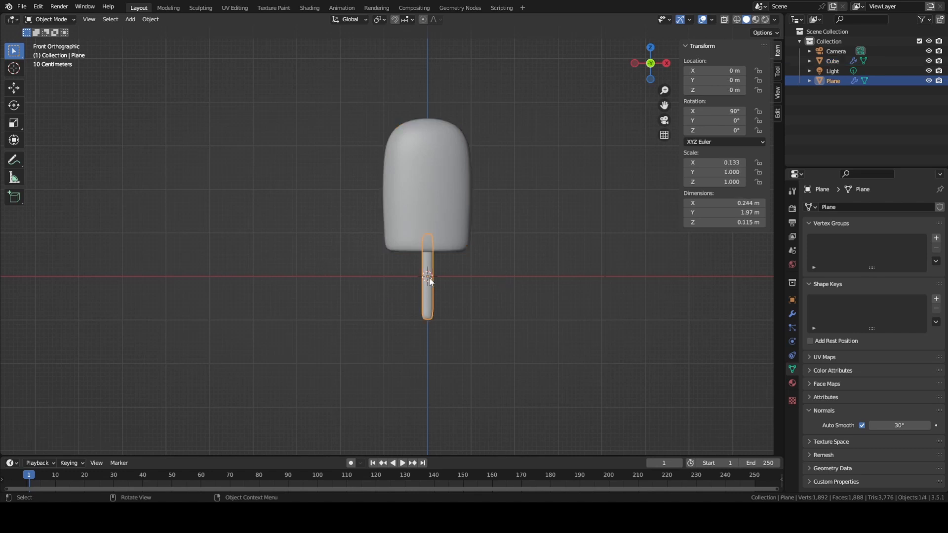
pyautogui.click(576, 295)
pyautogui.moveTo(423, 300); pyautogui.dragTo(451, 266, button='middle')
pyautogui.click(439, 298)
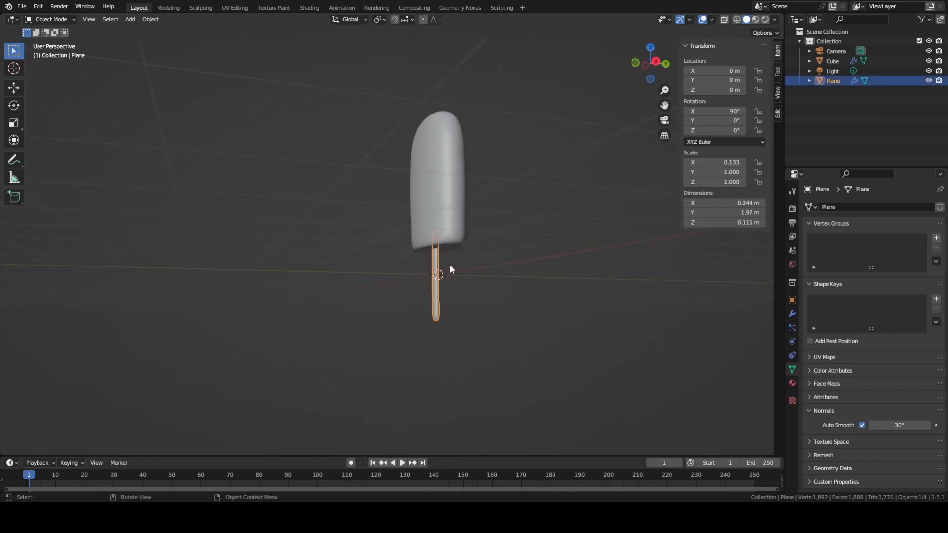
pyautogui.press('s')
pyautogui.press('z')
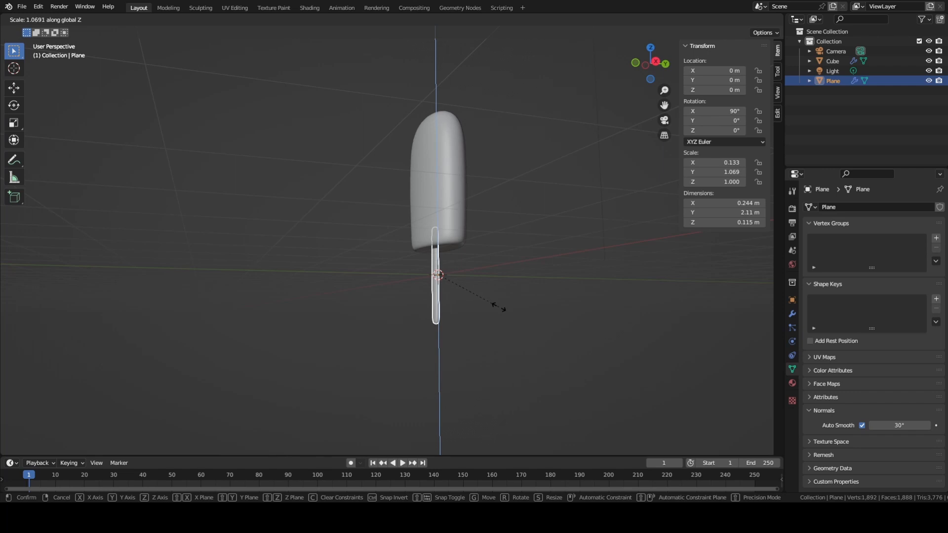
pyautogui.press('Escape')
# Step: Scale the stick up uniformly by a factor of about 1.15
pyautogui.press('s')
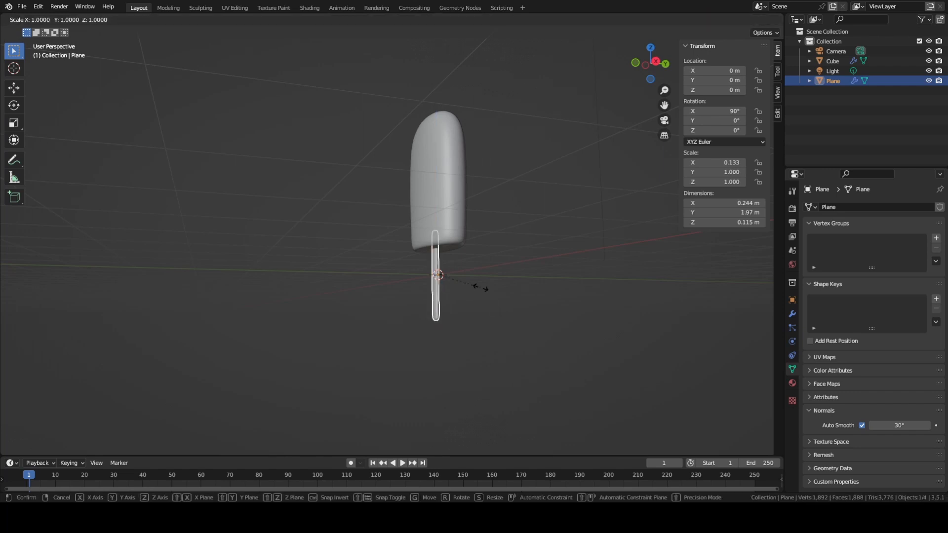
pyautogui.click(489, 286)
pyautogui.moveTo(493, 286)
pyautogui.mouseDown(button='middle')
pyautogui.moveTo(472, 299)
pyautogui.moveTo(491, 290)
pyautogui.mouseUp(button='middle')
# Step: Thicken the stick by scaling it about 1.19 with global Z locked, then deselect it and check it from below
pyautogui.press('s')
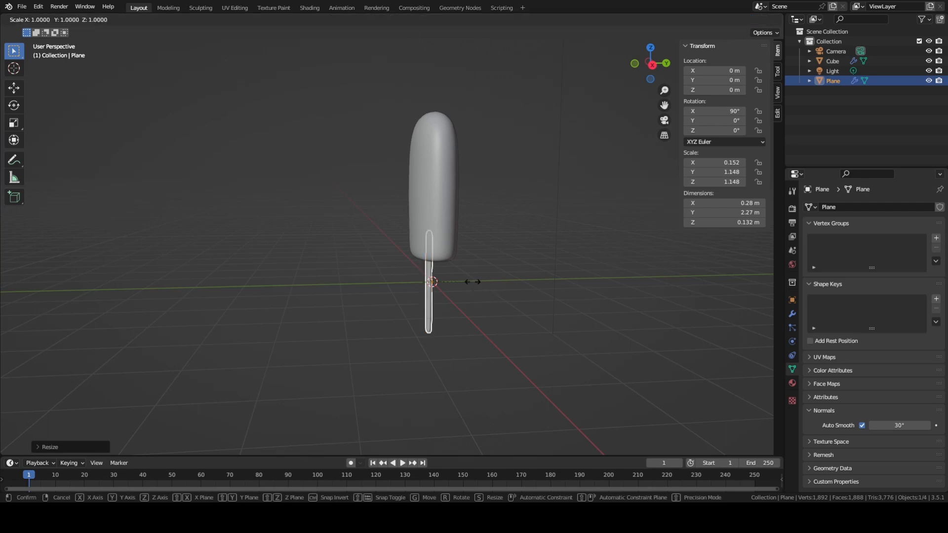
pyautogui.hotkey('shift', 'z')
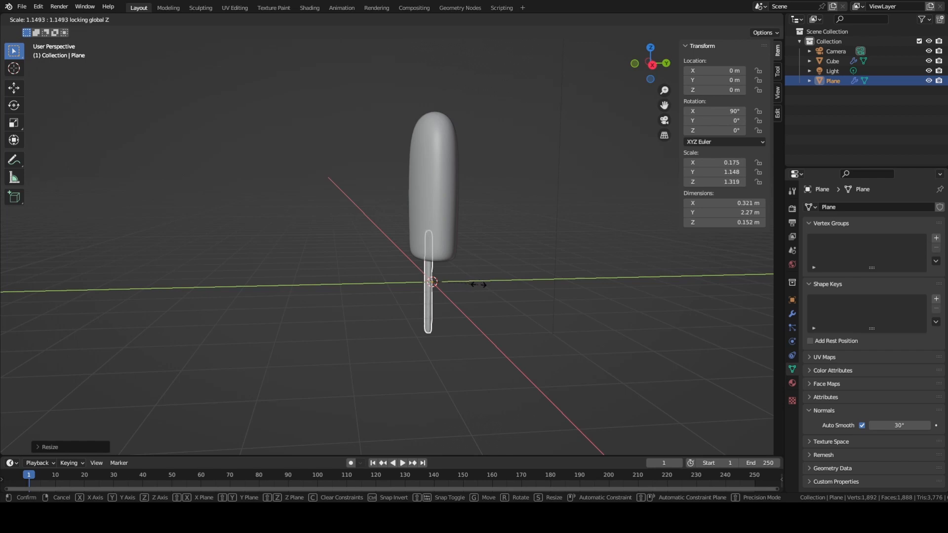
pyautogui.click(478, 285)
pyautogui.moveTo(479, 289); pyautogui.dragTo(419, 212, button='middle')
pyautogui.click(499, 297)
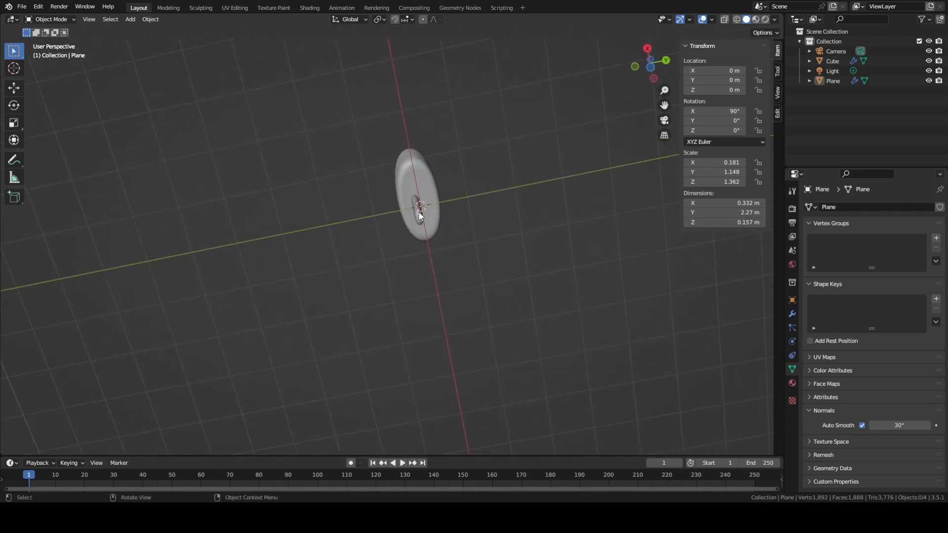
# Step: Move the stick about 0.08 m along global Y to centre it under the rounded body, then deselect it
pyautogui.click(419, 211)
pyautogui.moveTo(532, 253); pyautogui.dragTo(527, 314, button='middle')
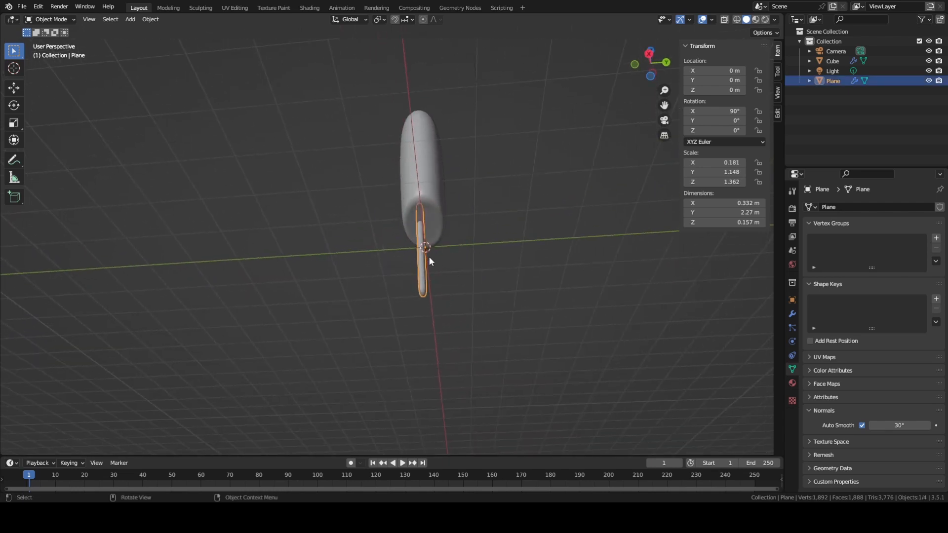
pyautogui.press('g')
pyautogui.press('y')
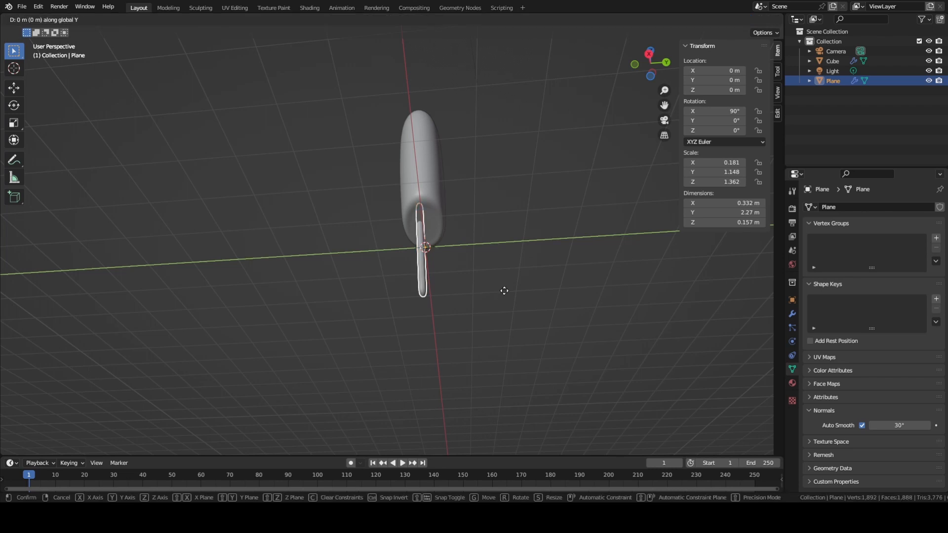
pyautogui.click(507, 291)
pyautogui.click(471, 293)
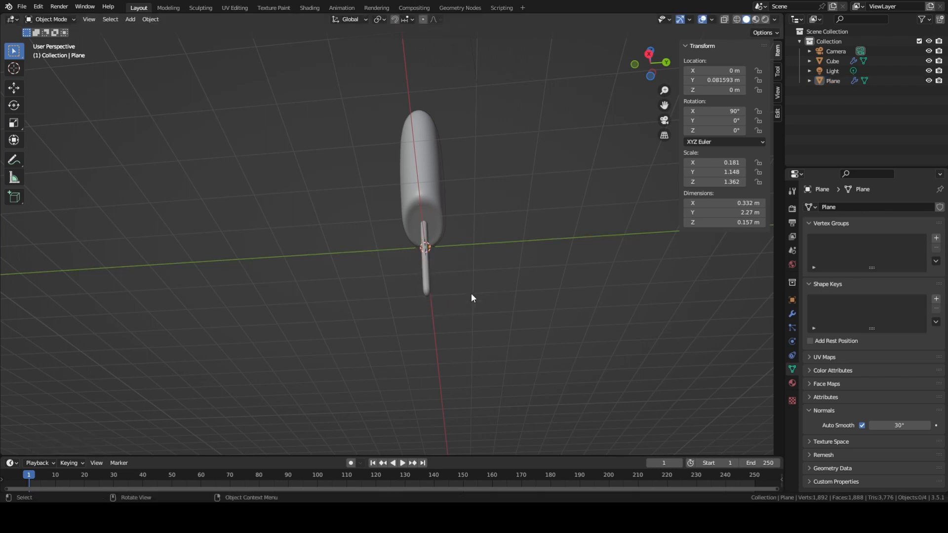
pyautogui.moveTo(472, 294); pyautogui.dragTo(589, 343, button='middle')
# Step: Raise the rounded body and the stick together by about 1.53 m along global Z
pyautogui.moveTo(450, 331); pyautogui.dragTo(451, 345, button='middle')
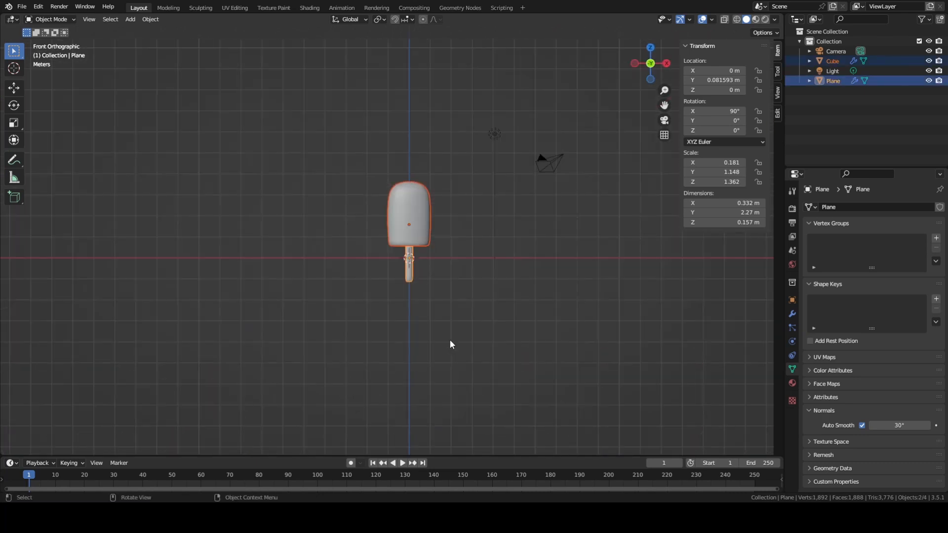
pyautogui.press('g')
pyautogui.press('z')
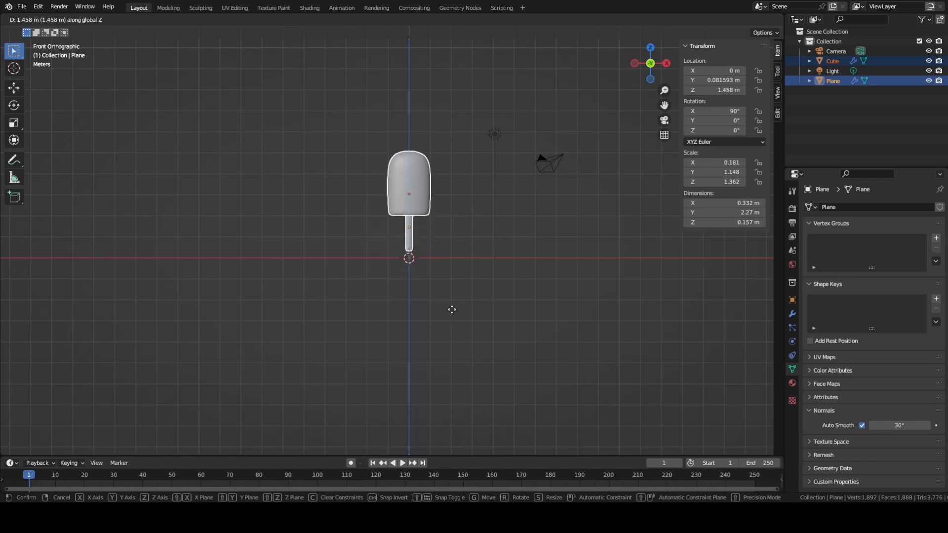
pyautogui.click(452, 312)
pyautogui.moveTo(463, 287); pyautogui.dragTo(457, 294, button='middle')
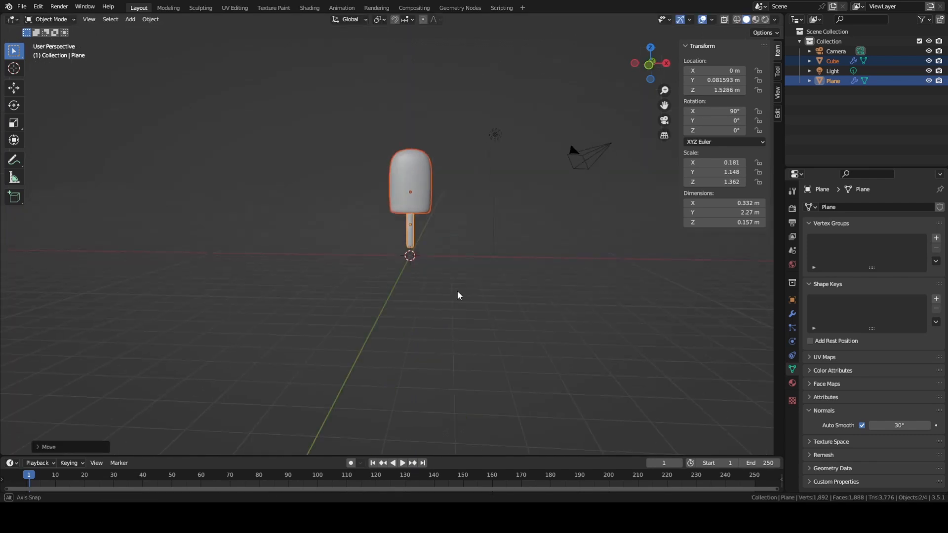
# Step: Add a mesh plane beneath the popsicle and scale it up by a factor of about 12.55
pyautogui.hotkey('shift', 'a')
pyautogui.moveTo(445, 291)
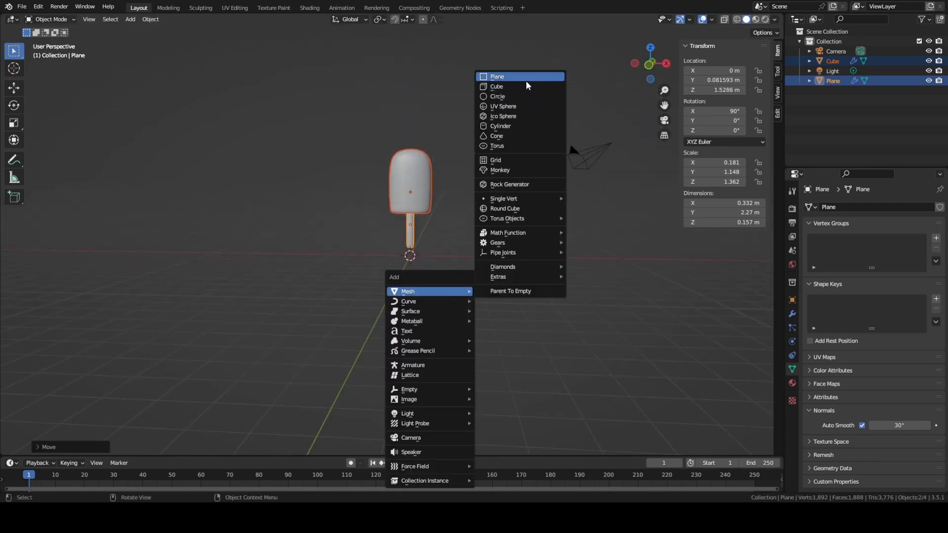
pyautogui.click(497, 77)
pyautogui.moveTo(500, 220); pyautogui.dragTo(475, 264, button='middle')
pyautogui.press('s')
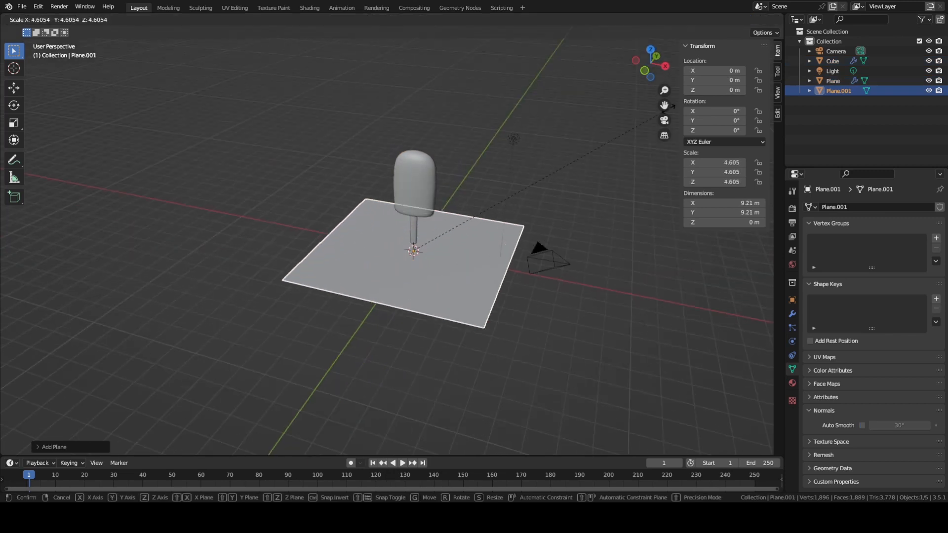
pyautogui.click(281, 349)
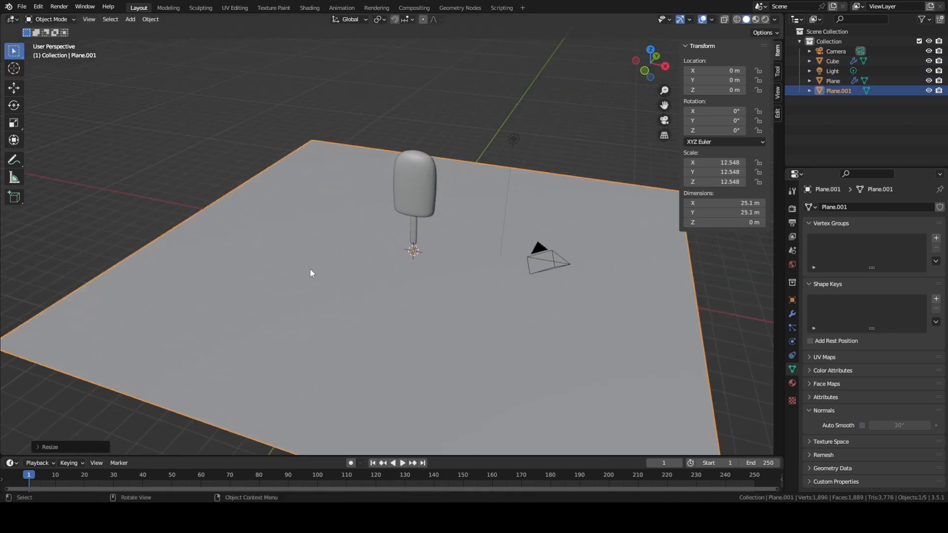
# Step: Extrude the plane's two adjacent edges behind and beside the popsicle upward about 15.7 m along global Z to form walls
pyautogui.press('Tab')
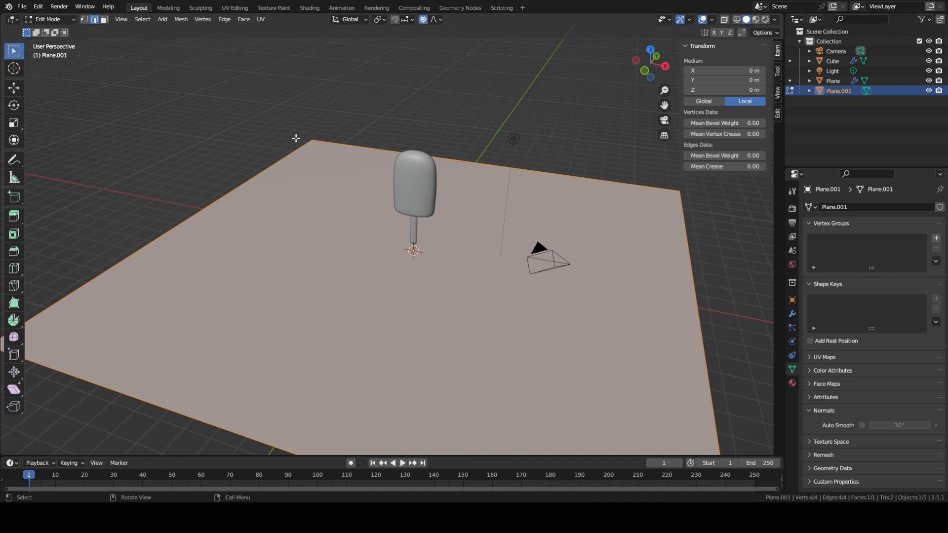
pyautogui.scroll(-2, 296, 138)
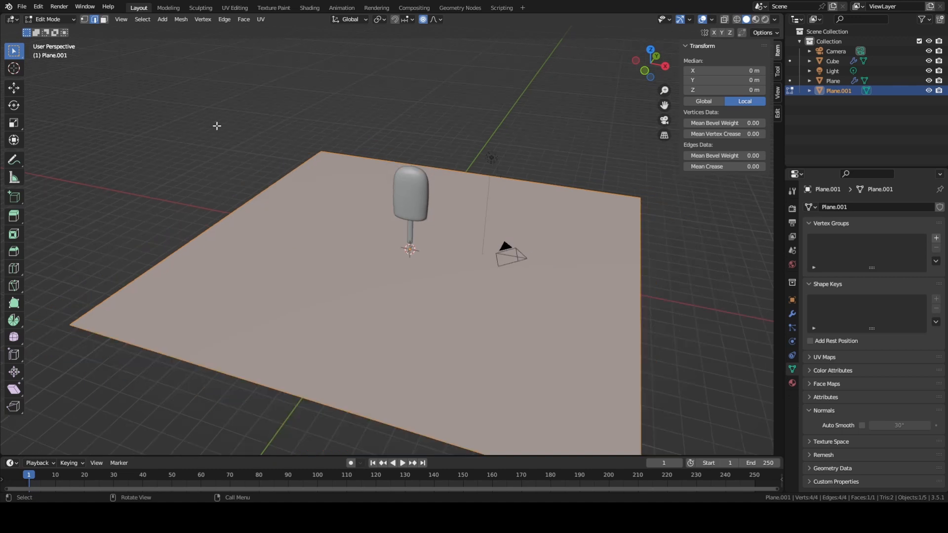
pyautogui.hotkey('alt', 'a')
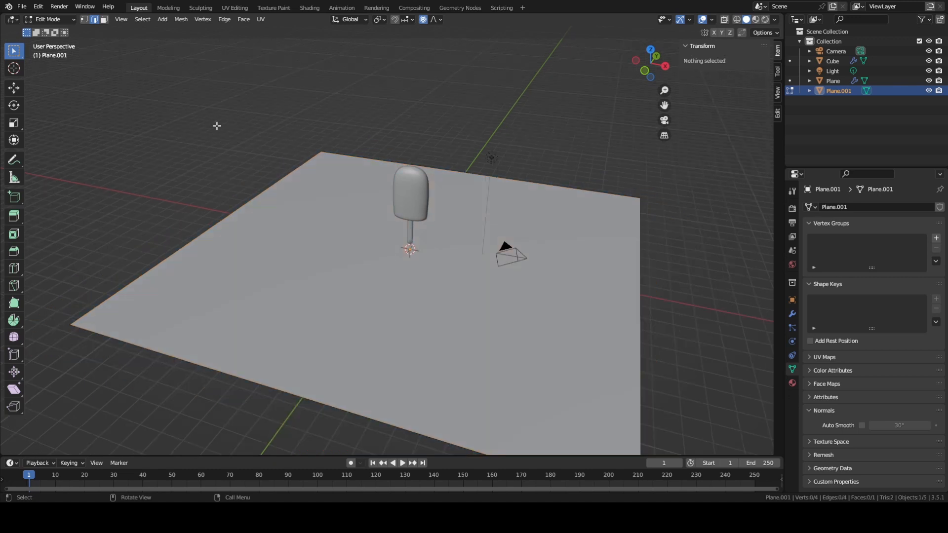
pyautogui.click(261, 193)
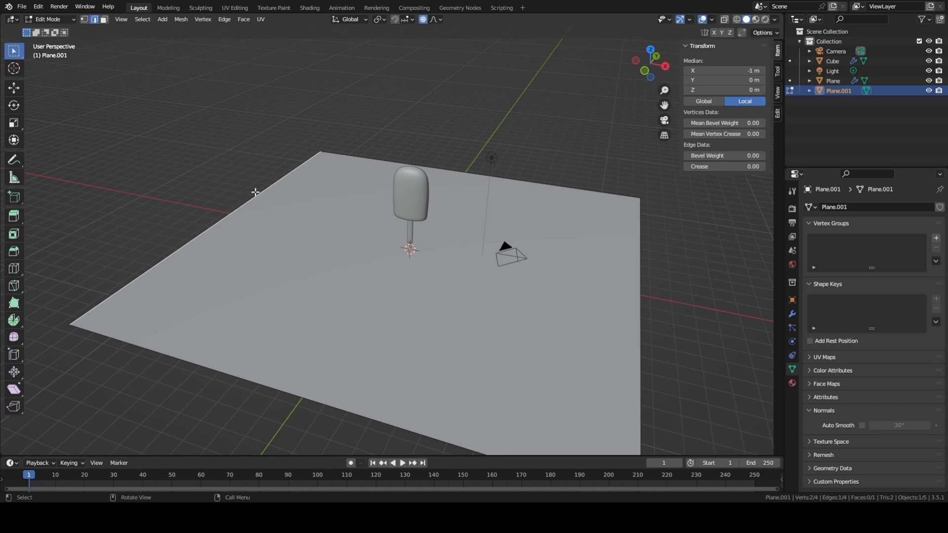
pyautogui.keyDown('shift'); pyautogui.click(363, 158); pyautogui.keyUp('shift')
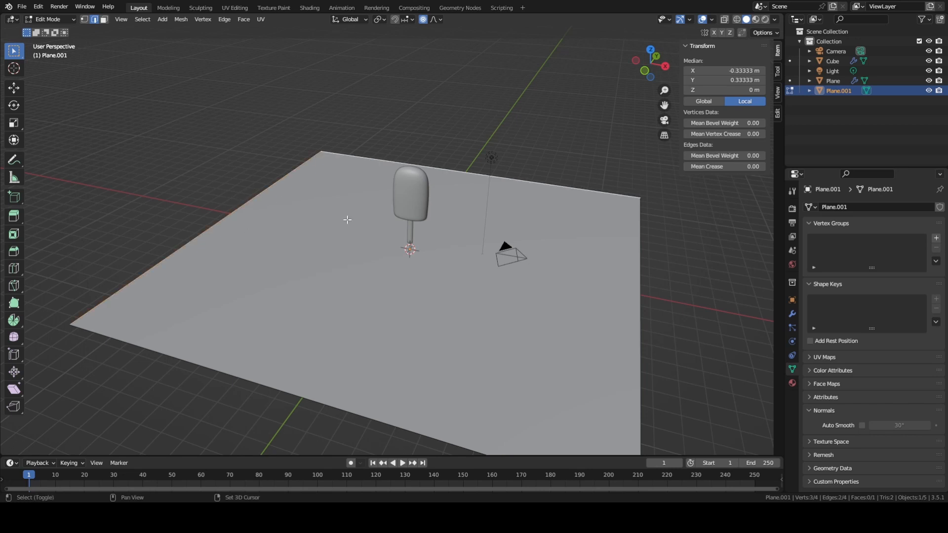
pyautogui.scroll(-3, 367, 236)
pyautogui.moveTo(367, 235); pyautogui.dragTo(363, 219, button='middle')
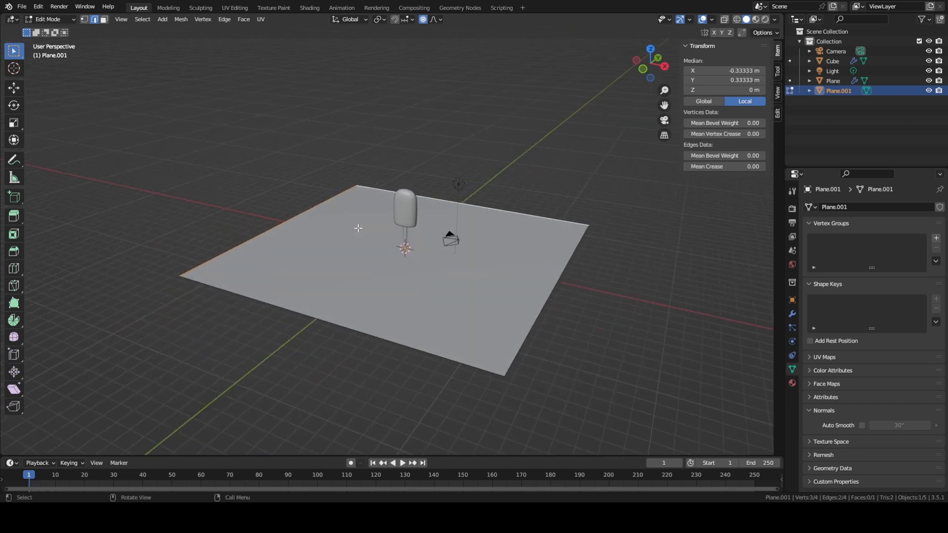
pyautogui.press('e')
pyautogui.press('z')
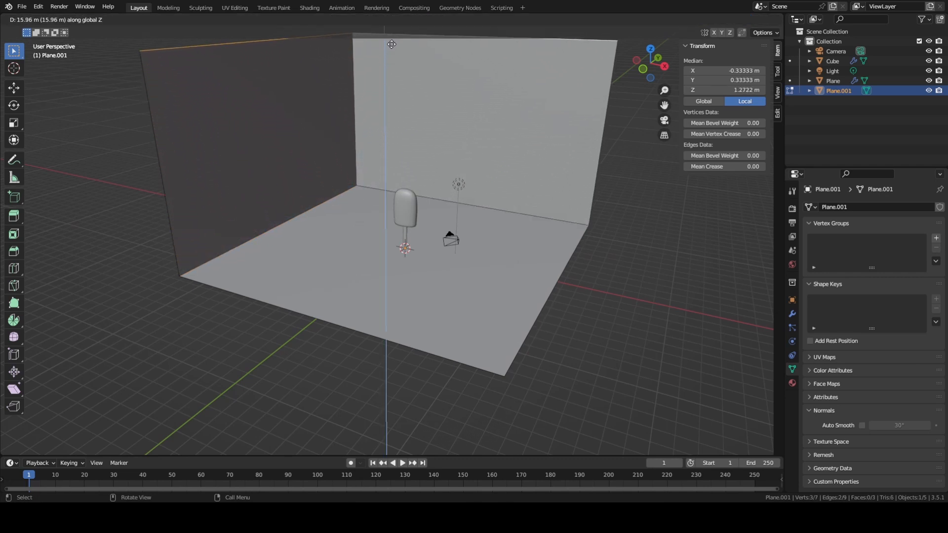
pyautogui.click(392, 49)
# Step: Bevel the two floor-to-wall edges and the vertical corner edge of the backdrop with 6 segments
pyautogui.moveTo(512, 152); pyautogui.dragTo(448, 175, button='middle')
pyautogui.click(329, 207)
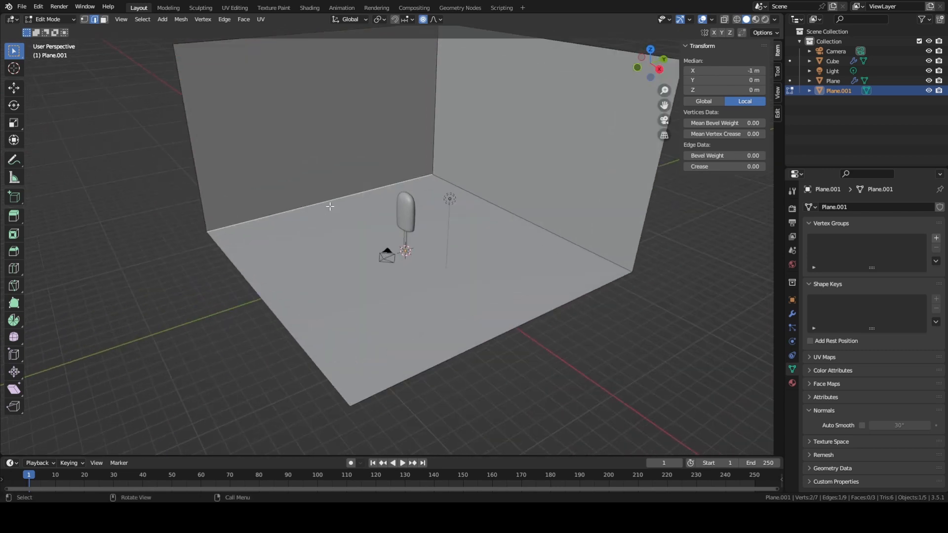
pyautogui.keyDown('shift'); pyautogui.click(504, 217); pyautogui.keyUp('shift')
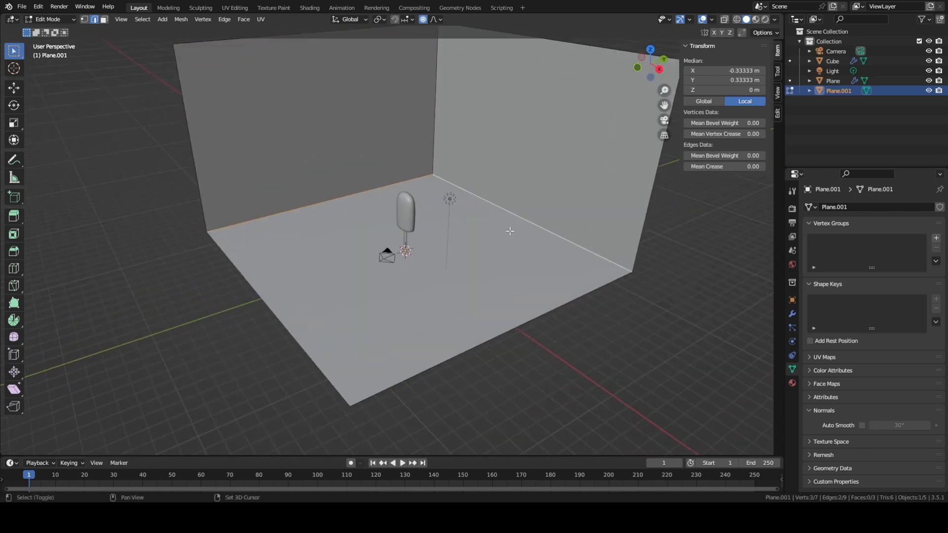
pyautogui.keyDown('shift'); pyautogui.click(434, 140); pyautogui.keyUp('shift')
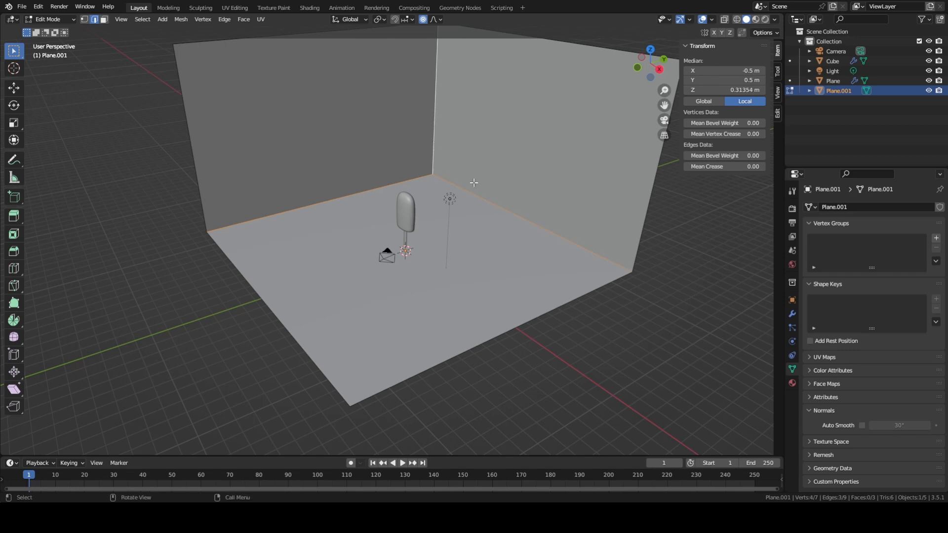
pyautogui.hotkey('ctrl', 'b')
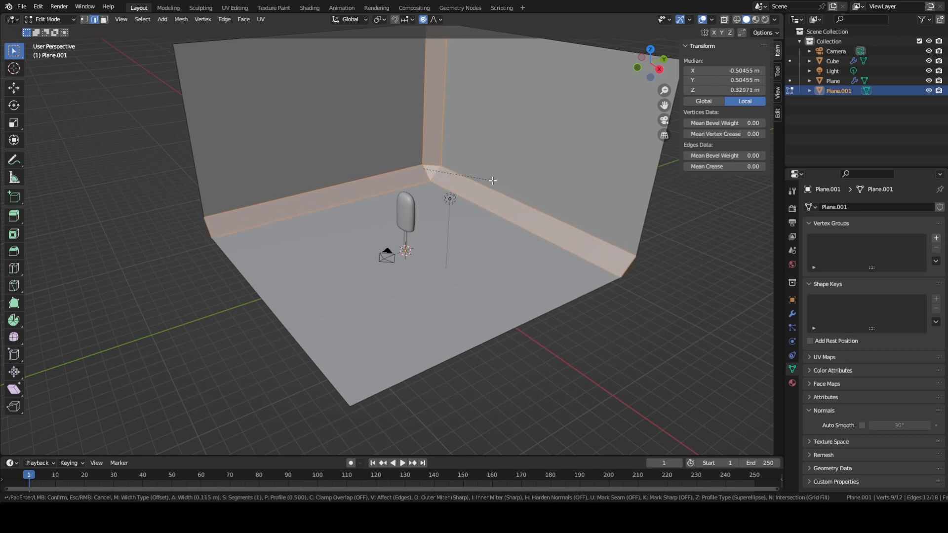
pyautogui.scroll(4, 493, 180)
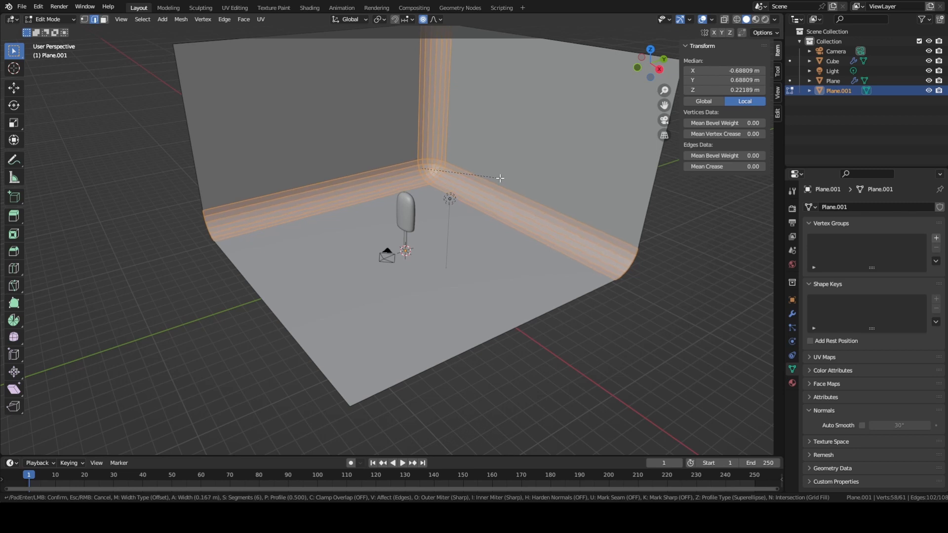
pyautogui.scroll(1, 495, 177)
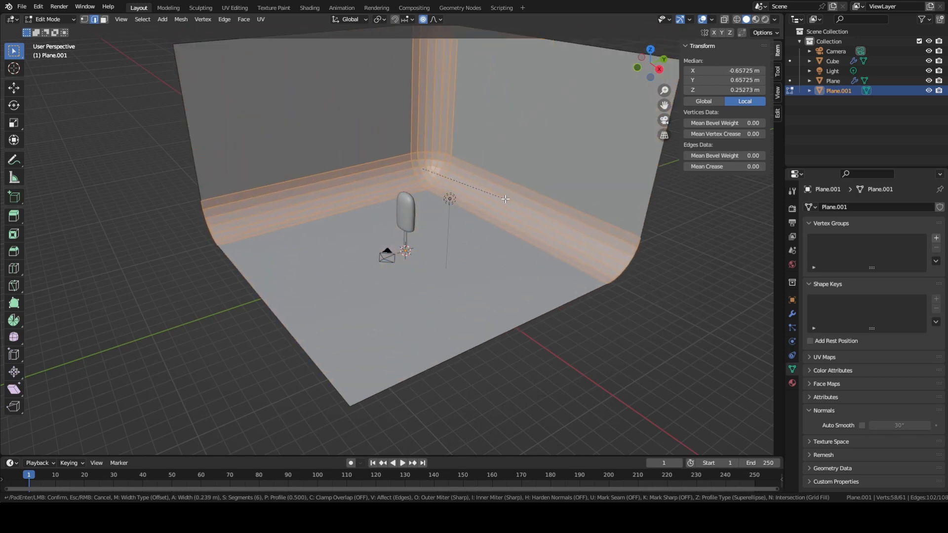
pyautogui.click(515, 250)
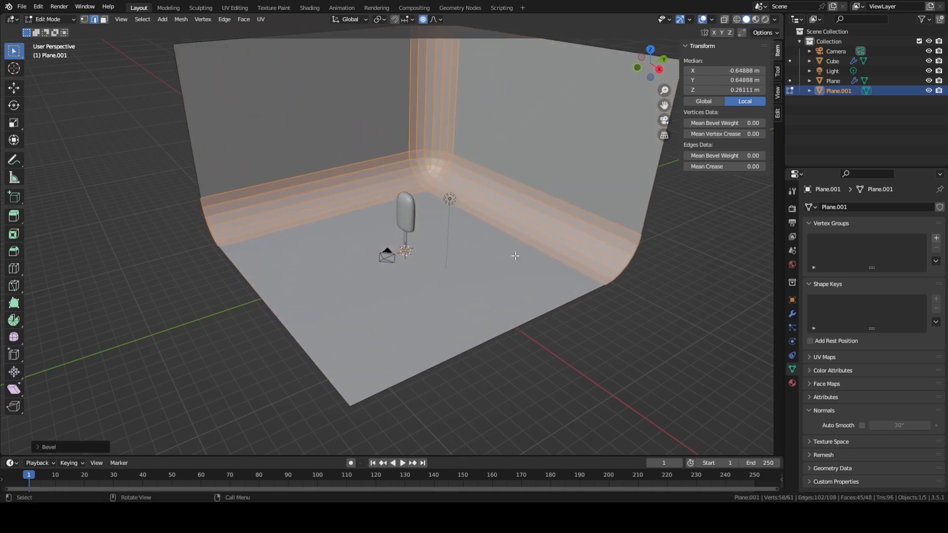
# Step: Return to Object Mode and apply Shade Smooth to the backdrop
pyautogui.press('Tab')
pyautogui.moveTo(496, 225); pyautogui.dragTo(519, 224, button='middle')
pyautogui.rightClick(508, 186)
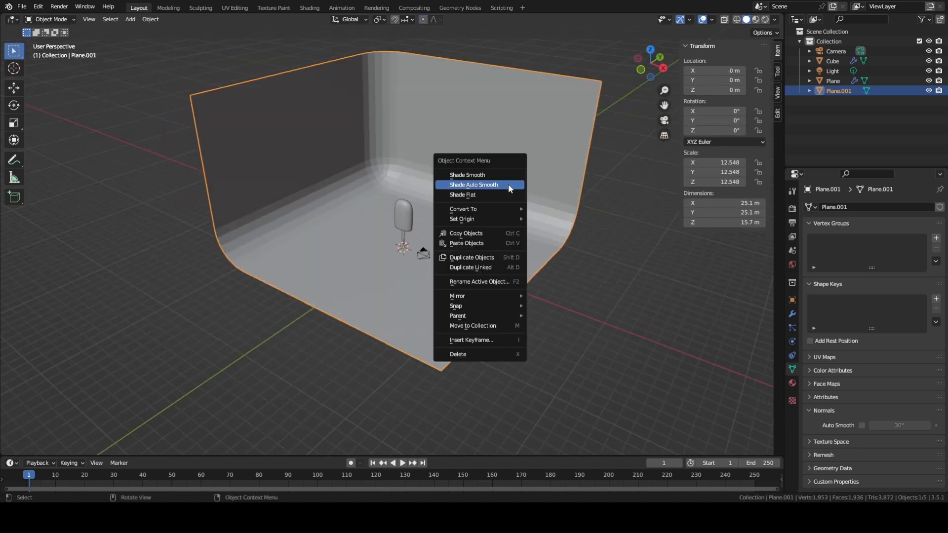
pyautogui.click(489, 175)
pyautogui.moveTo(530, 246); pyautogui.dragTo(507, 225, button='middle')
pyautogui.scroll(2, 359, 275)
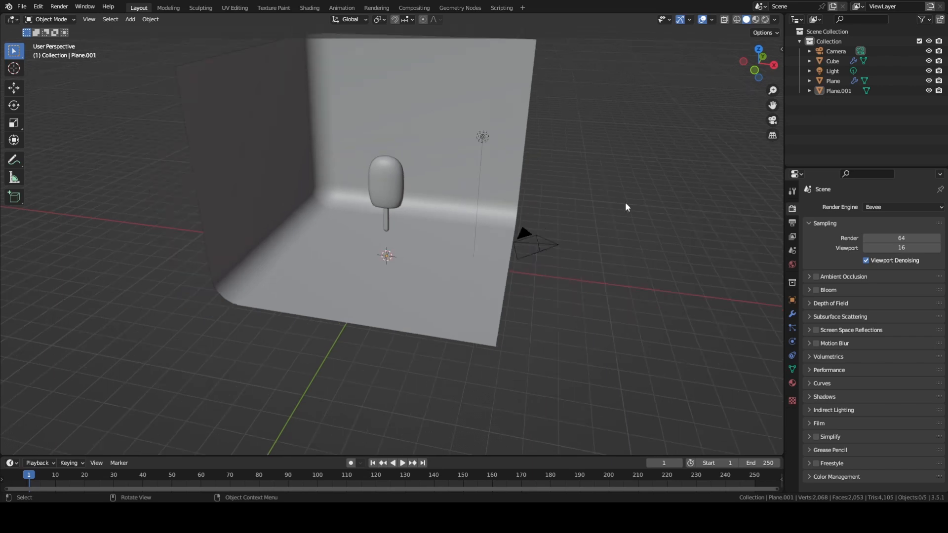
pyautogui.moveTo(626, 206)
pyautogui.mouseDown(button='middle')
pyautogui.moveTo(576, 220)
pyautogui.moveTo(575, 201)
pyautogui.moveTo(620, 199)
pyautogui.moveTo(634, 171)
pyautogui.moveTo(619, 190)
pyautogui.mouseUp(button='middle')
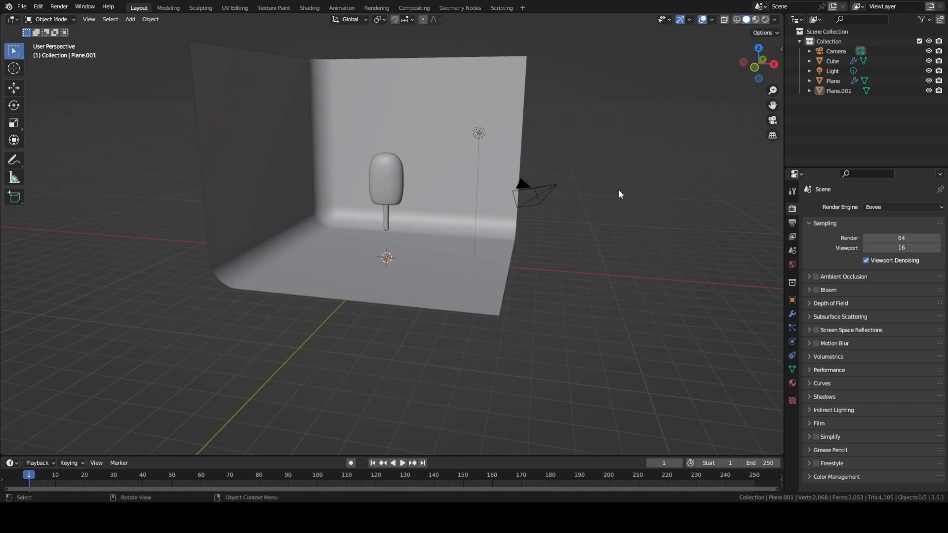
pyautogui.moveTo(557, 256); pyautogui.dragTo(599, 216, button='middle')
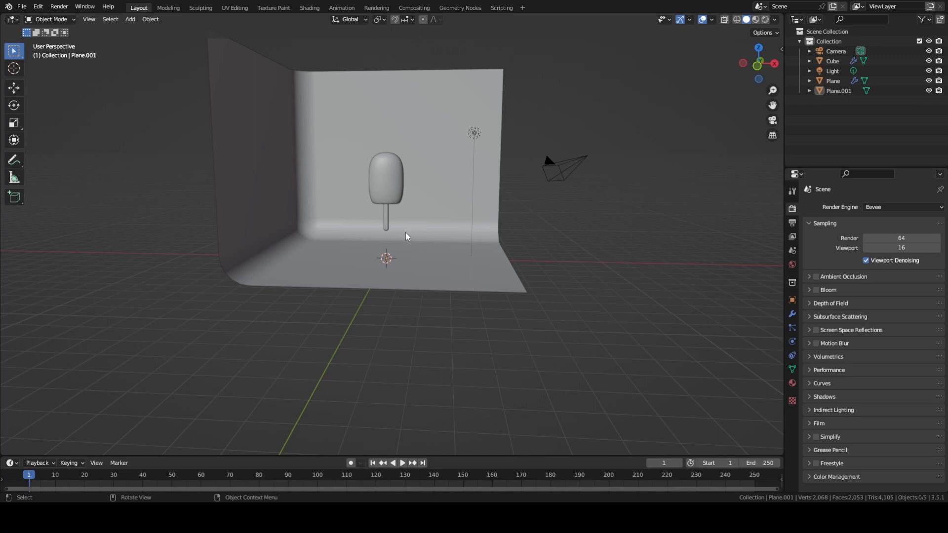
pyautogui.scroll(1, 405, 237)
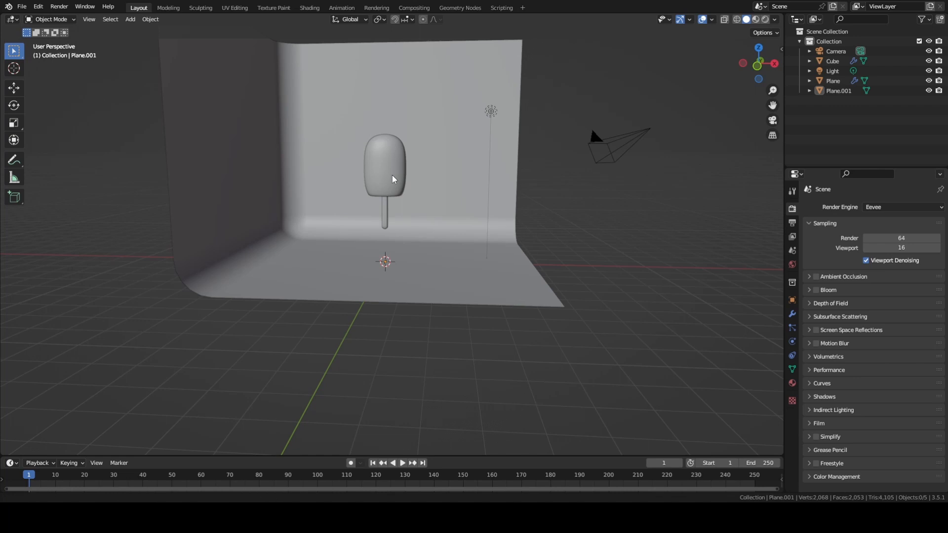
pyautogui.keyDown('shift'); pyautogui.moveTo(394, 179); pyautogui.dragTo(407, 222, button='middle'); pyautogui.keyUp('shift')
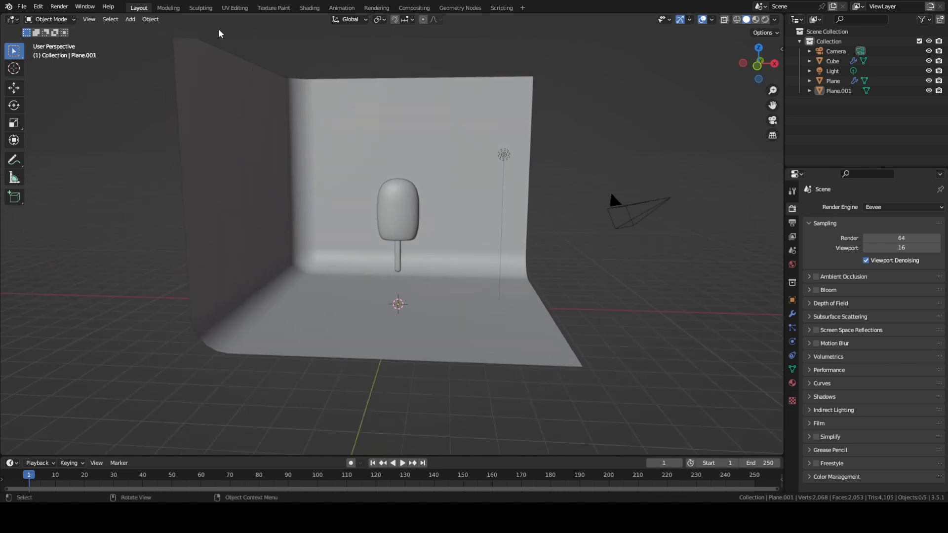
pyautogui.moveTo(405, 165)
pyautogui.mouseDown(button='middle')
pyautogui.moveTo(360, 148)
pyautogui.moveTo(318, 156)
pyautogui.moveTo(311, 138)
pyautogui.moveTo(362, 165)
pyautogui.mouseUp(button='middle')
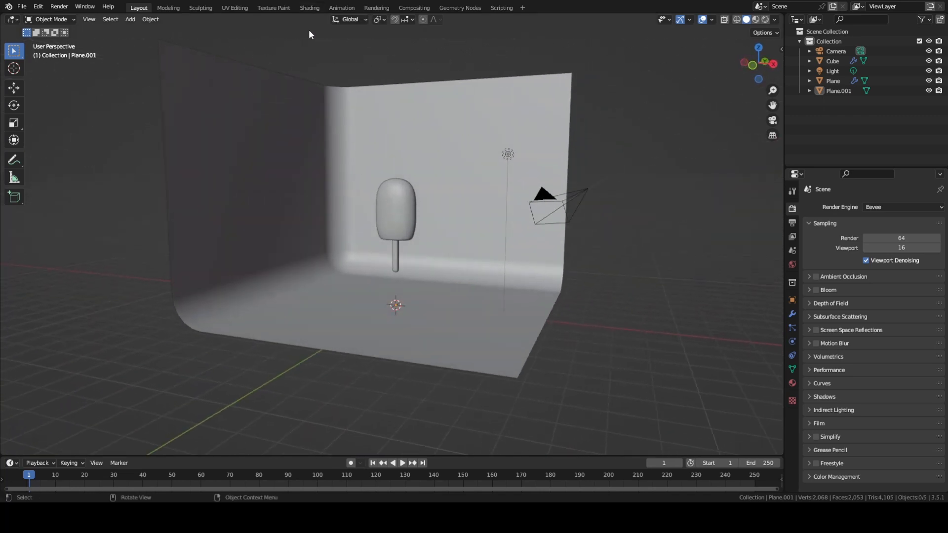
# Step: Switch to the Shading workspace and create a new material for the backdrop
pyautogui.click(312, 8)
pyautogui.moveTo(484, 135)
pyautogui.mouseDown(button='middle')
pyautogui.moveTo(464, 99)
pyautogui.moveTo(454, 145)
pyautogui.mouseUp(button='middle')
pyautogui.click(380, 223)
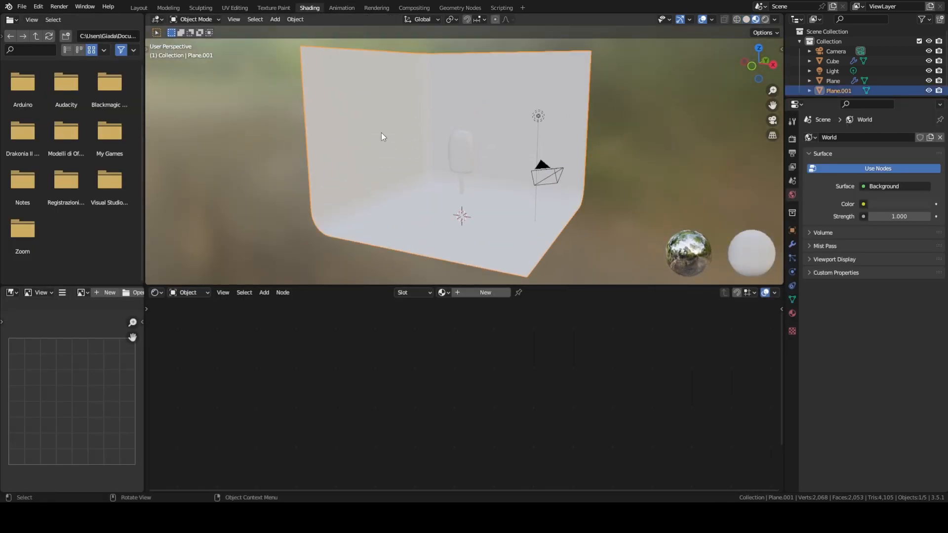
pyautogui.moveTo(381, 132); pyautogui.dragTo(370, 108, button='middle')
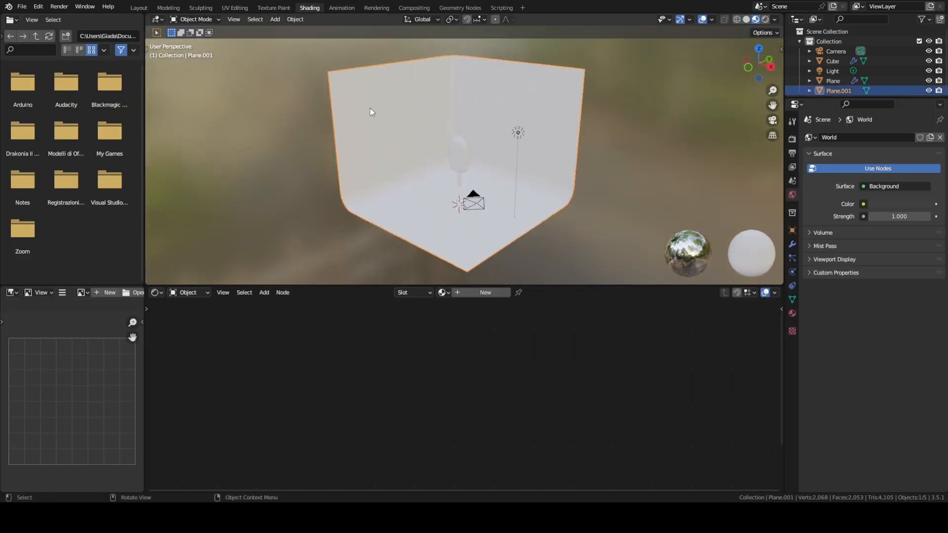
pyautogui.click(484, 293)
# Step: Set the backdrop material's base color to light purple, about hue 0.70 and saturation 0.66, then deselect the backdrop
pyautogui.click(443, 329)
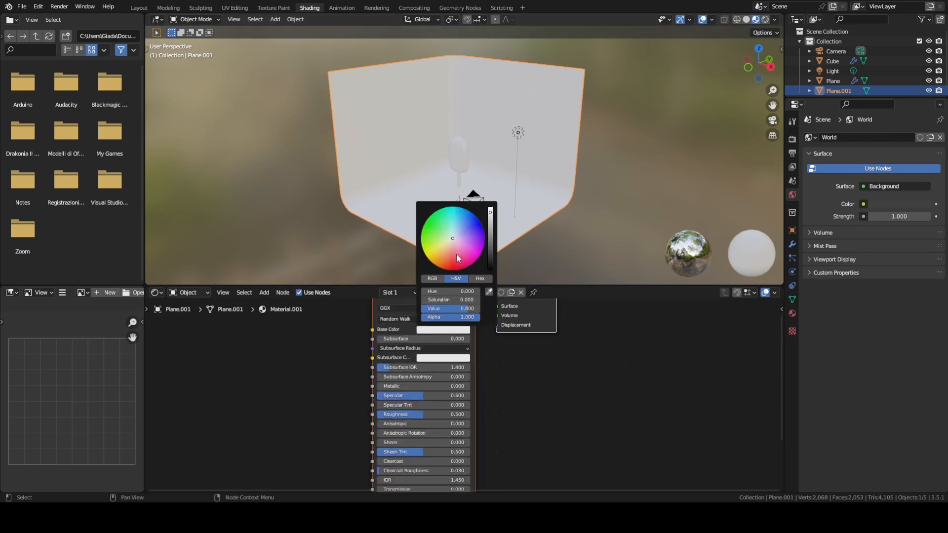
pyautogui.moveTo(458, 258); pyautogui.dragTo(465, 235)
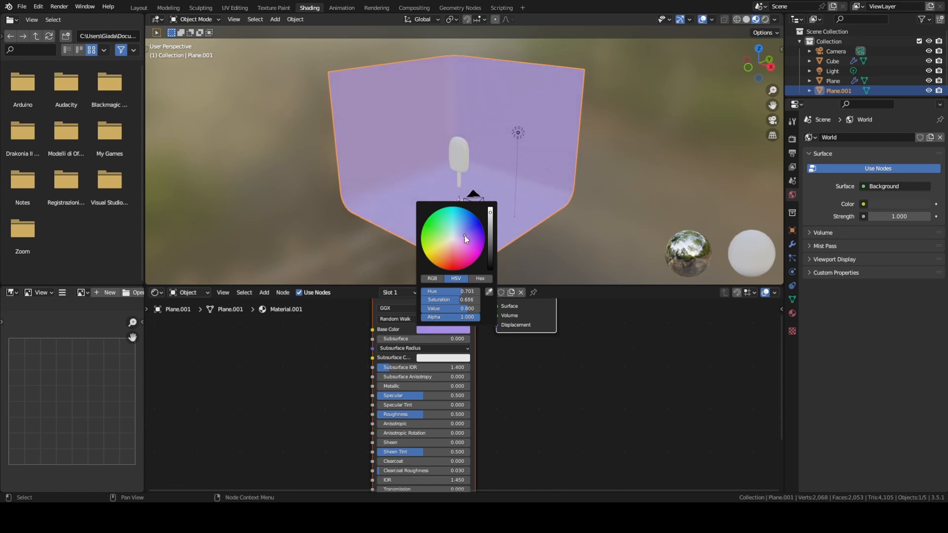
pyautogui.click(532, 246)
pyautogui.moveTo(464, 184); pyautogui.dragTo(495, 182, button='middle')
pyautogui.scroll(4, 462, 218)
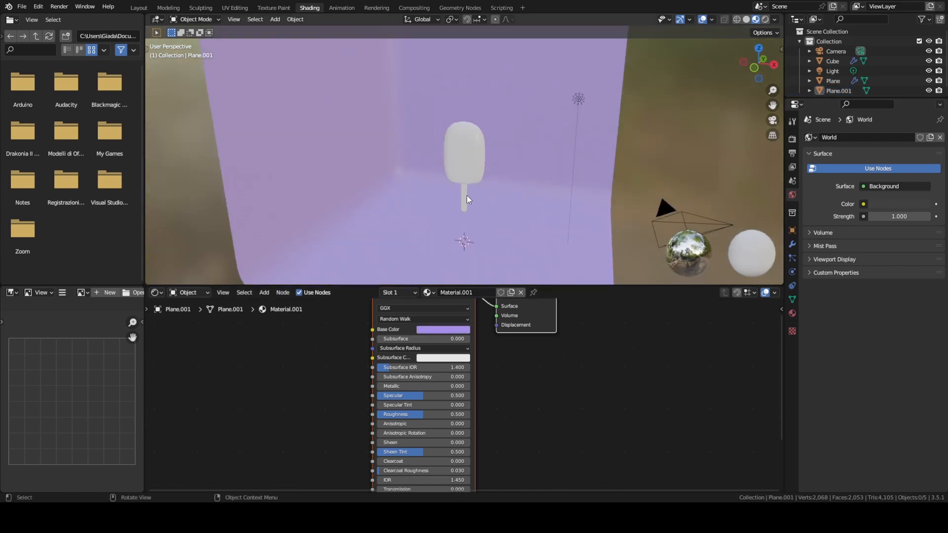
# Step: Create a new material for the popsicle stick and set its base color to orange
pyautogui.click(467, 194)
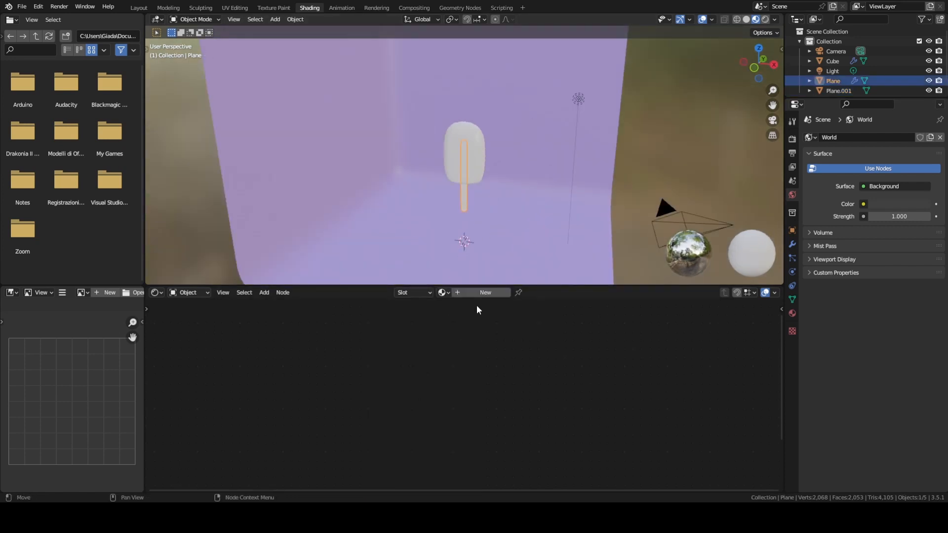
pyautogui.click(480, 292)
pyautogui.click(434, 330)
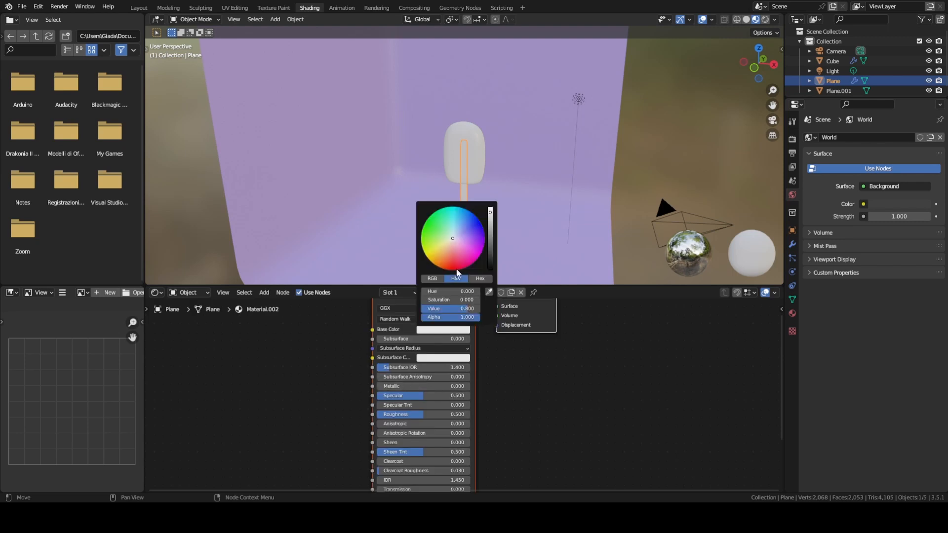
pyautogui.moveTo(451, 241); pyautogui.dragTo(446, 254)
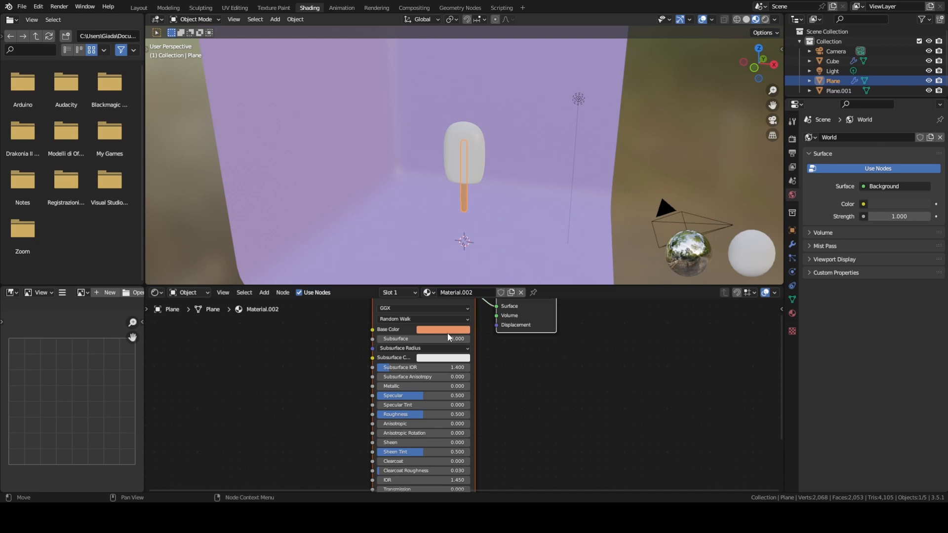
# Step: Tone the stick's base color down to a light wood brown, with saturation and value both about 0.69
pyautogui.scroll(-1, 435, 311)
pyautogui.moveTo(420, 310); pyautogui.dragTo(321, 311, button='middle')
pyautogui.click(355, 336)
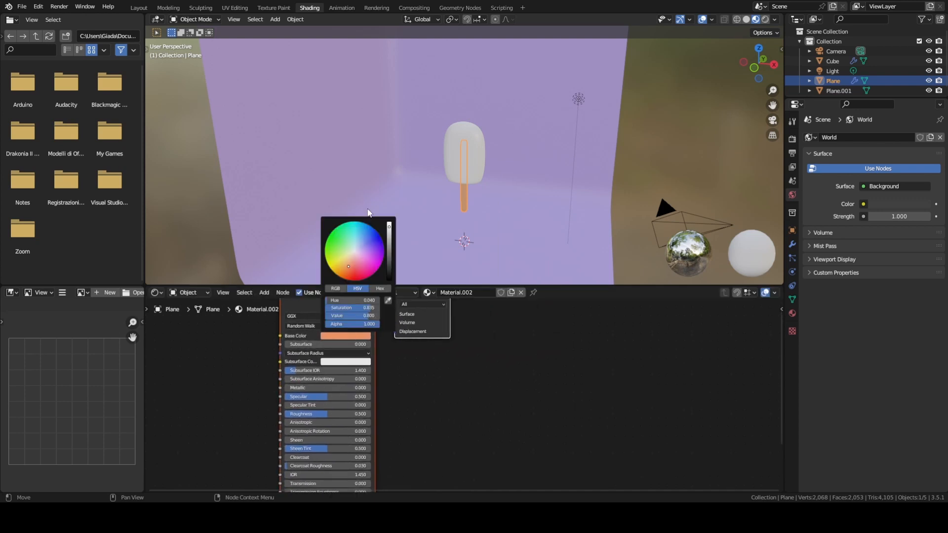
pyautogui.moveTo(388, 226); pyautogui.dragTo(389, 232)
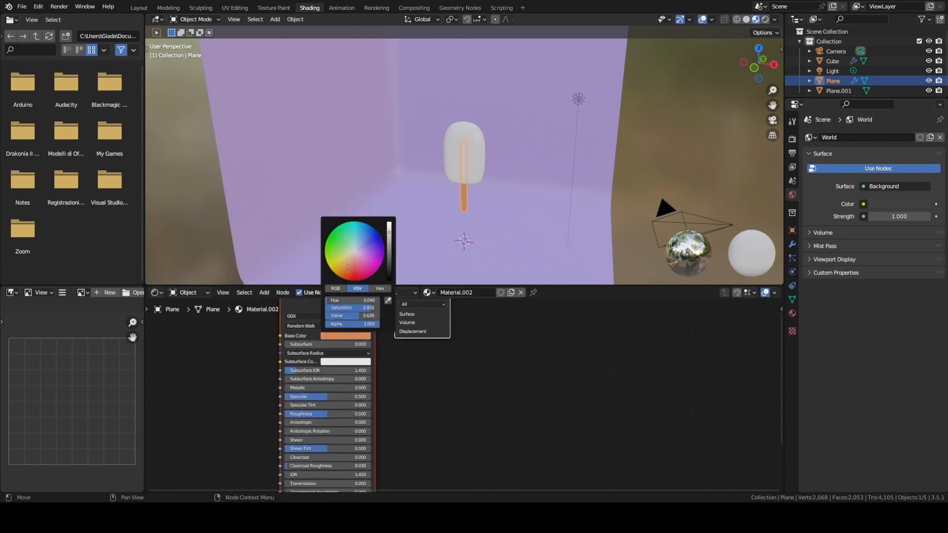
pyautogui.moveTo(348, 267); pyautogui.dragTo(349, 263)
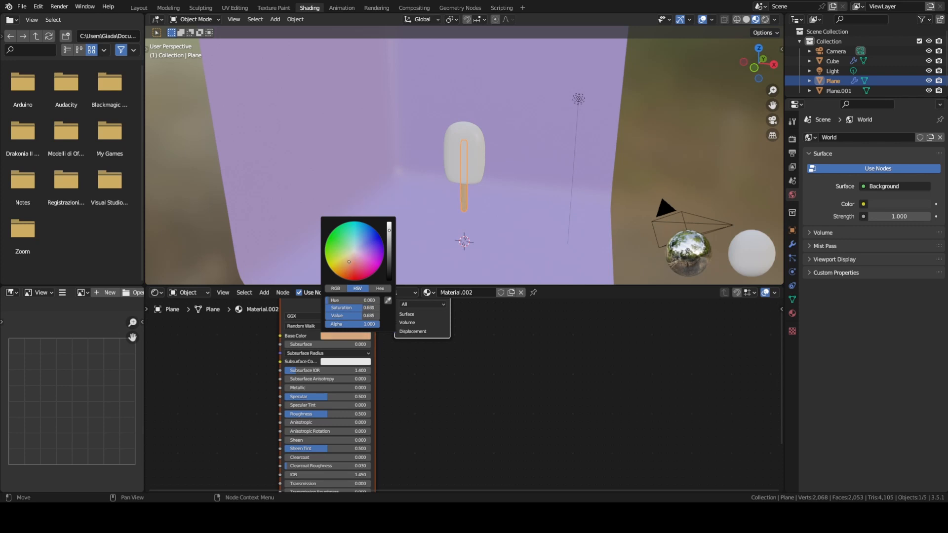
pyautogui.click(508, 203)
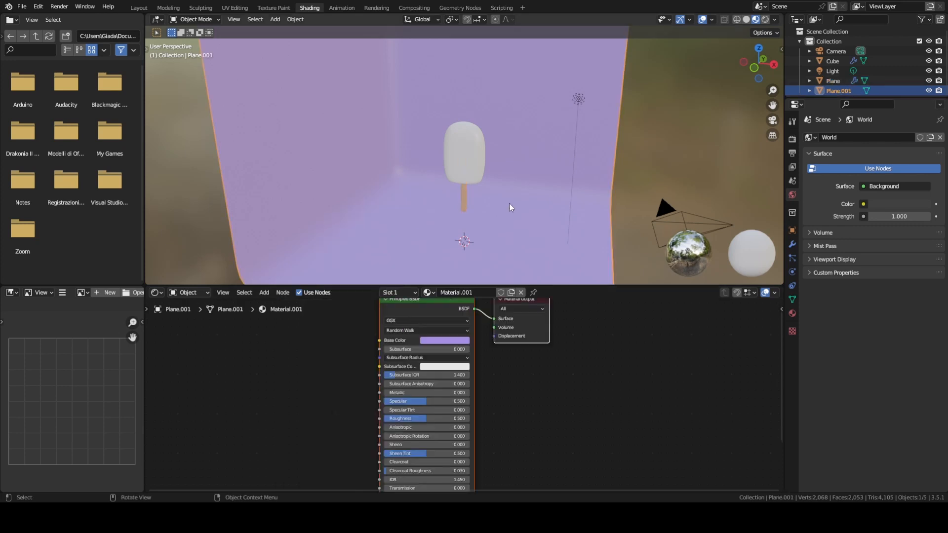
# Step: Raise the roughness of the stick's material to about 0.68
pyautogui.moveTo(508, 203); pyautogui.dragTo(427, 192, button='middle')
pyautogui.scroll(3, 460, 180)
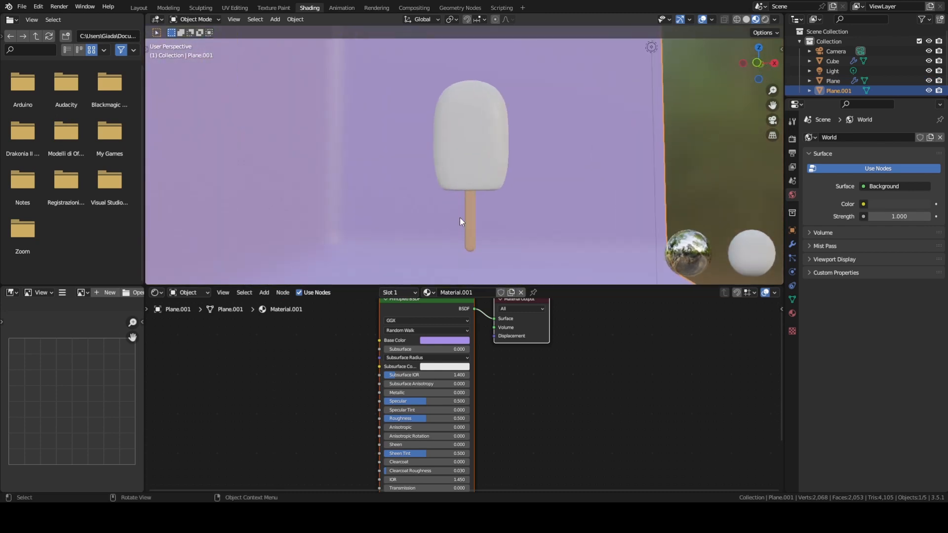
pyautogui.scroll(-1, 461, 218)
pyautogui.click(466, 206)
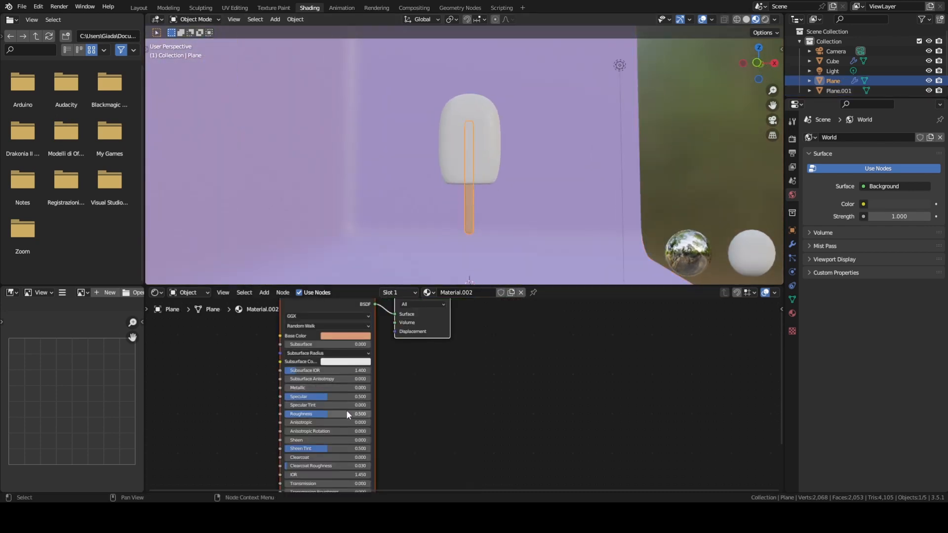
pyautogui.moveTo(326, 414); pyautogui.dragTo(343, 414)
pyautogui.scroll(-1, 474, 211)
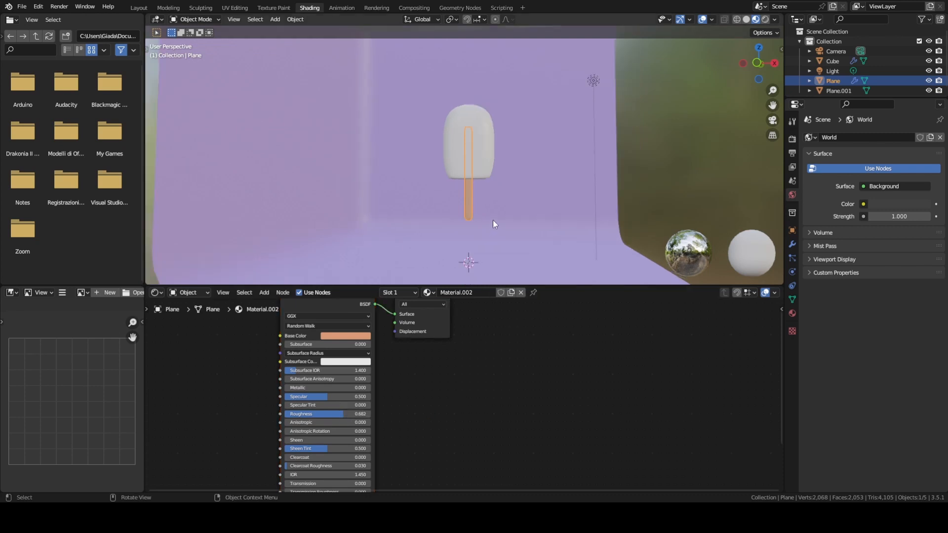
# Step: Add a Gradient Texture node to the popsicle body's material, placed beside the Principled BSDF
pyautogui.click(493, 220)
pyautogui.moveTo(493, 221); pyautogui.dragTo(435, 206, button='middle')
pyautogui.click(473, 177)
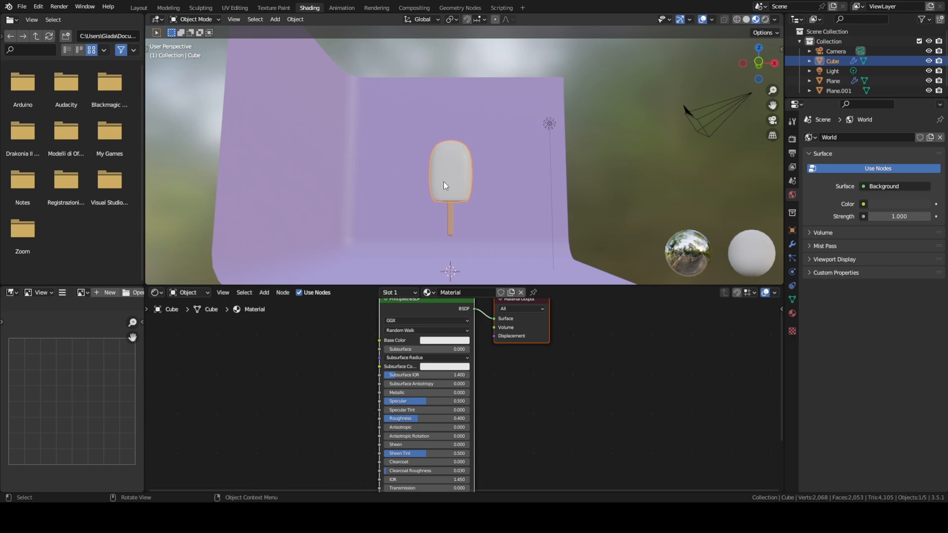
pyautogui.scroll(-1, 316, 346)
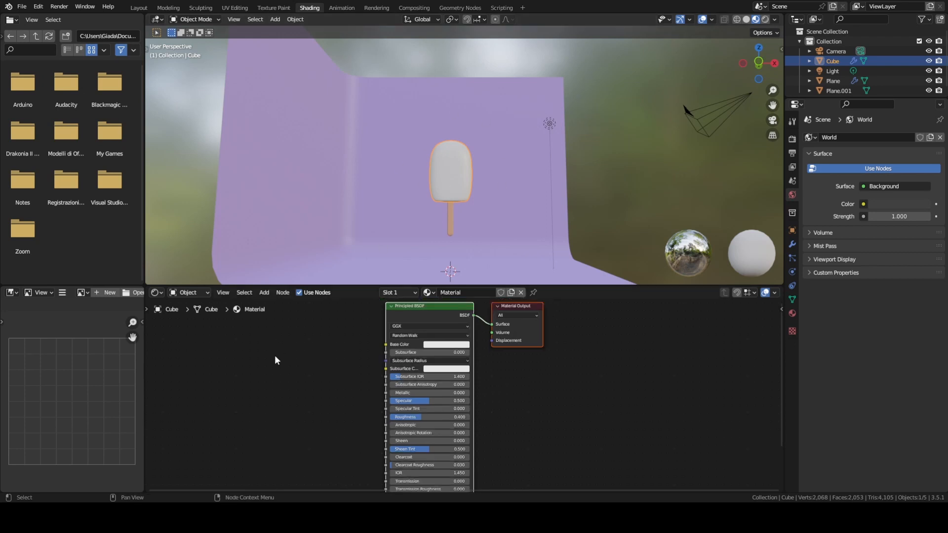
pyautogui.hotkey('shift', 'a')
pyautogui.hotkey('shift', 'a')
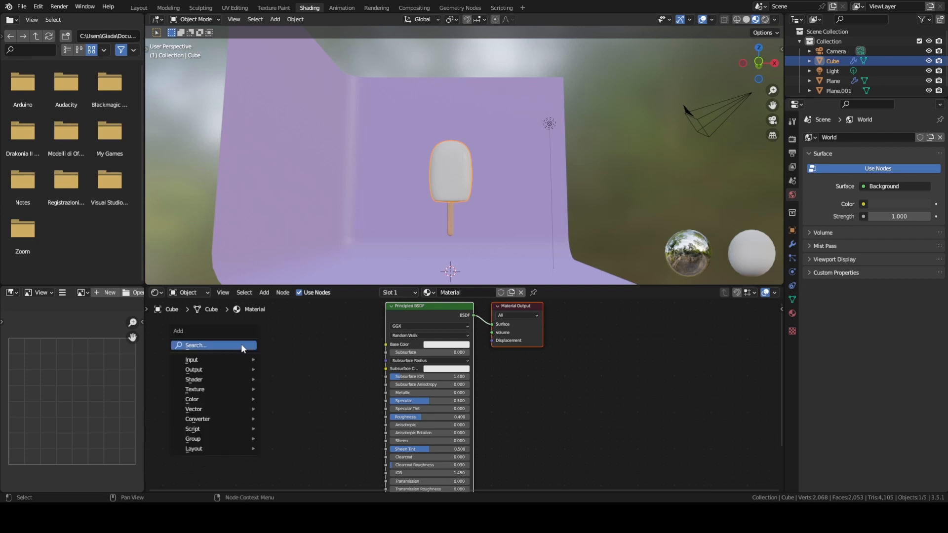
pyautogui.click(213, 345)
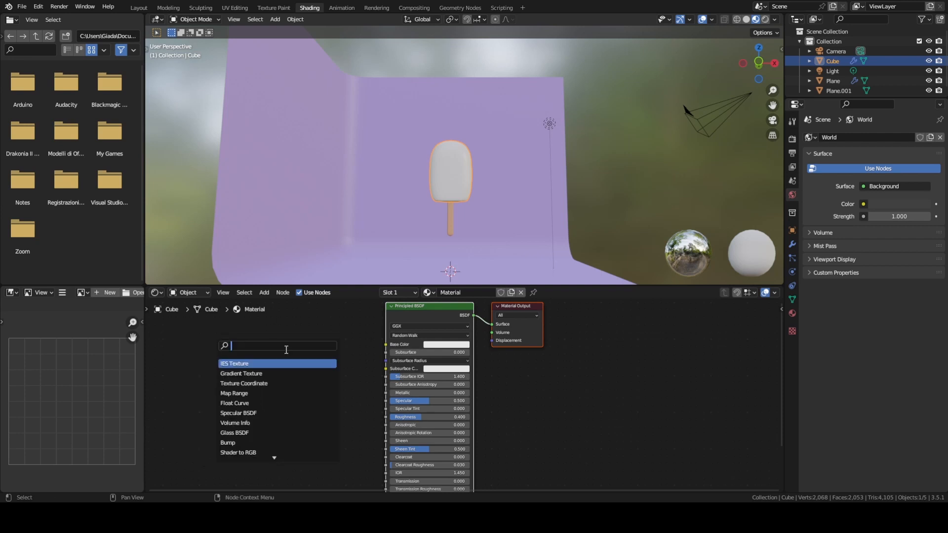
pyautogui.write('GRADIE')
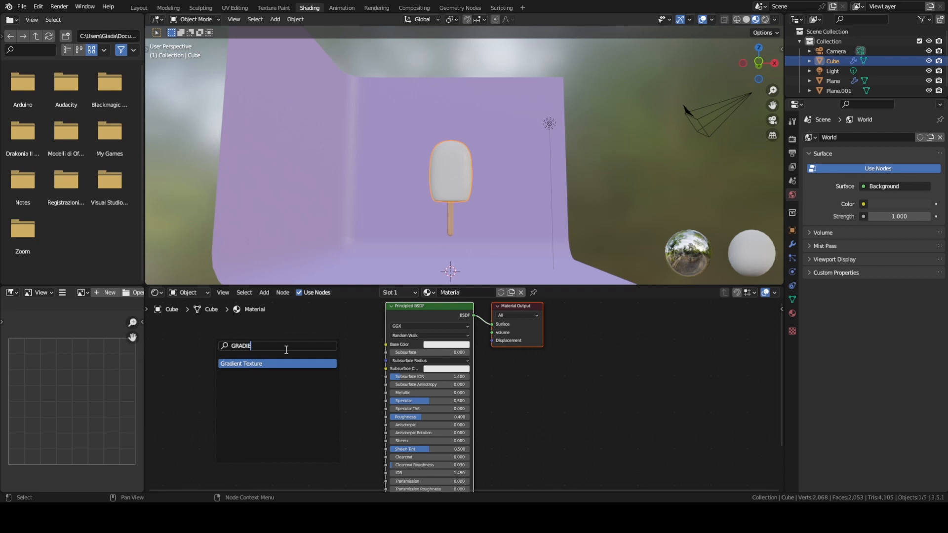
pyautogui.click(258, 365)
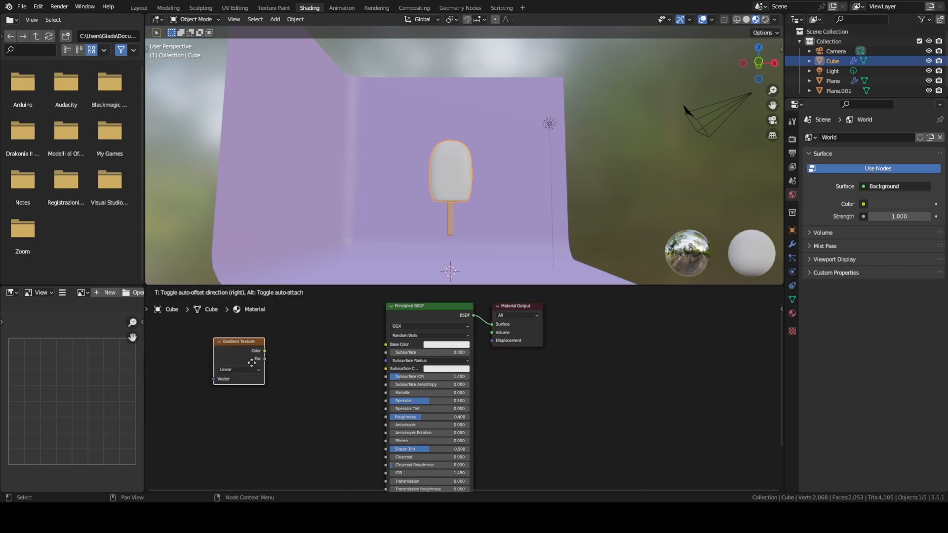
pyautogui.click(295, 344)
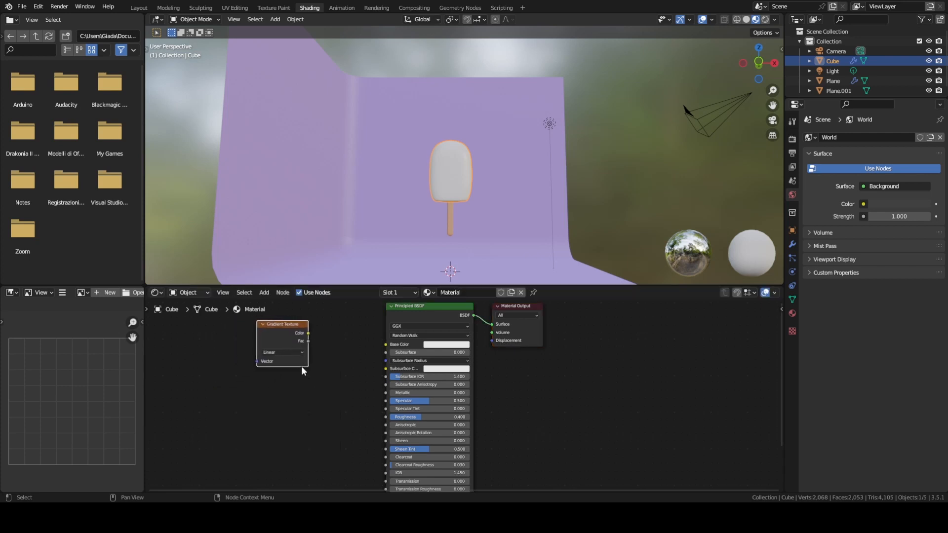
# Step: Connect the Gradient Texture's Color output to the Principled BSDF's Base Color and move the gradient node farther from the shader
pyautogui.scroll(1, 302, 365)
pyautogui.moveTo(254, 343); pyautogui.dragTo(316, 369, button='middle')
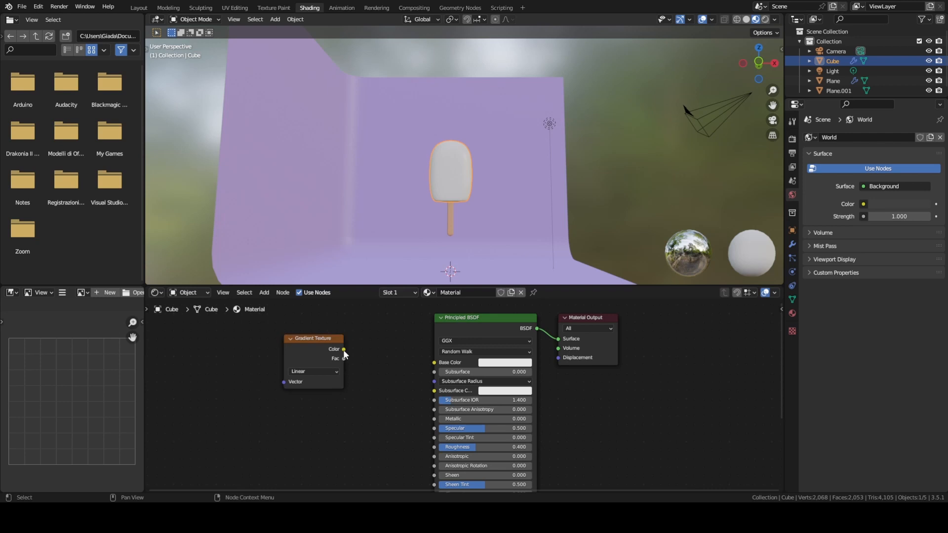
pyautogui.moveTo(343, 351); pyautogui.dragTo(434, 363)
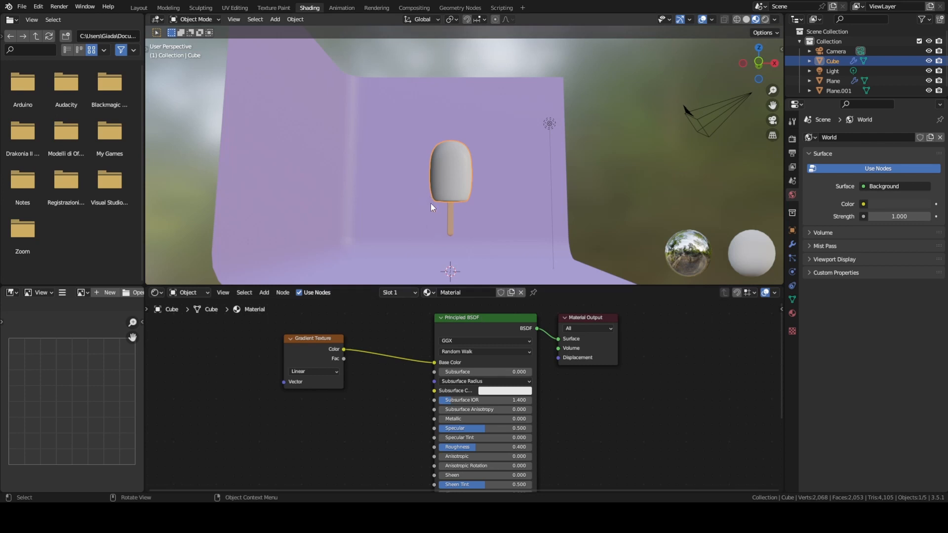
pyautogui.moveTo(430, 203); pyautogui.dragTo(409, 194, button='middle')
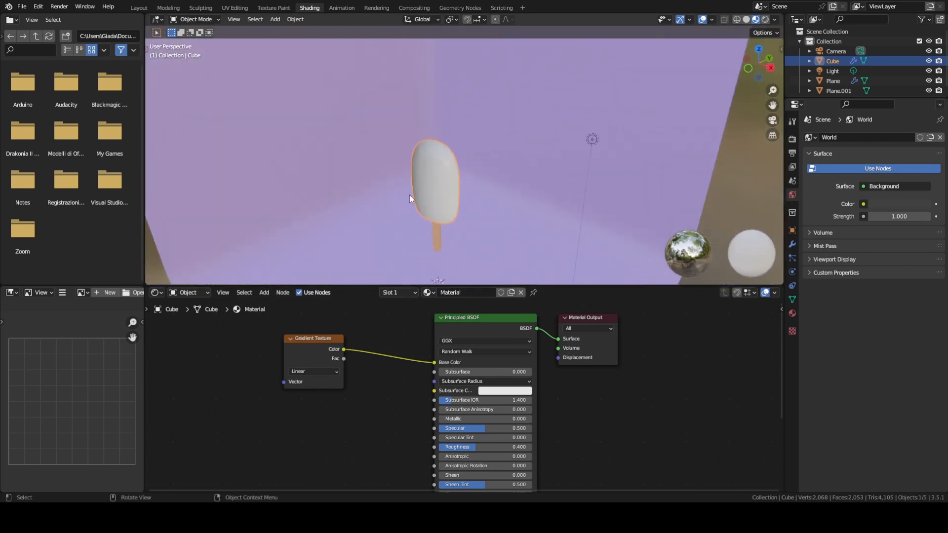
pyautogui.moveTo(317, 339); pyautogui.dragTo(298, 347)
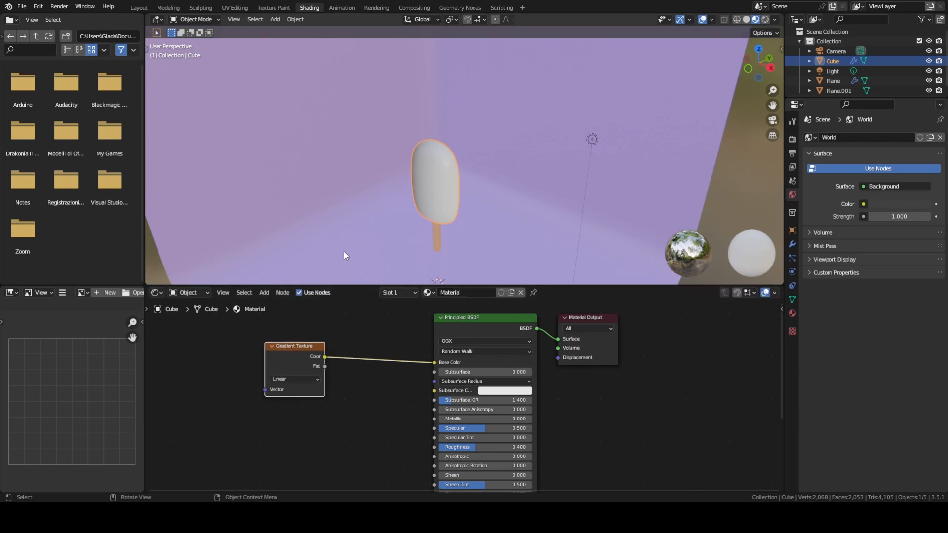
pyautogui.moveTo(343, 251); pyautogui.dragTo(371, 211, button='middle')
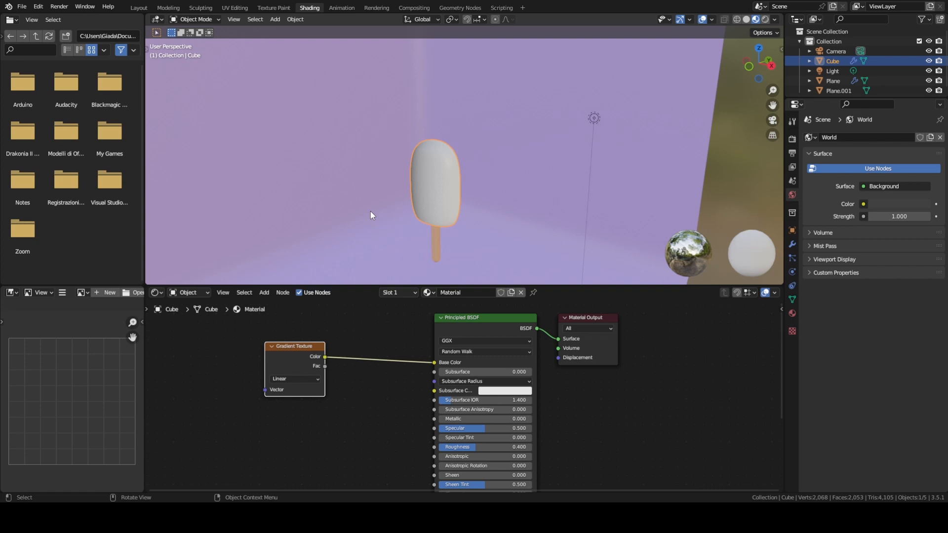
pyautogui.scroll(-2, 438, 201)
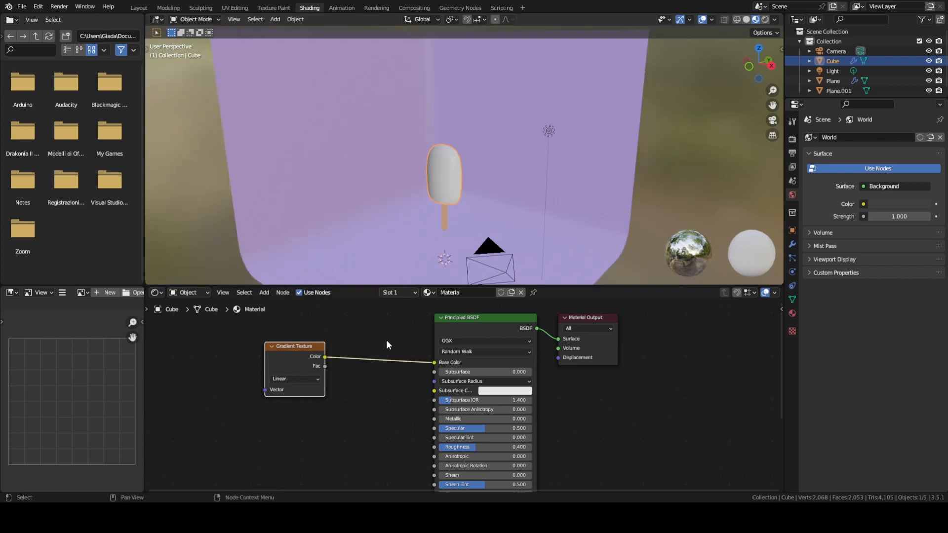
# Step: Insert a ColorRamp node on the link between the Gradient Texture and the Principled BSDF's Base Color
pyautogui.hotkey('shift', 'a')
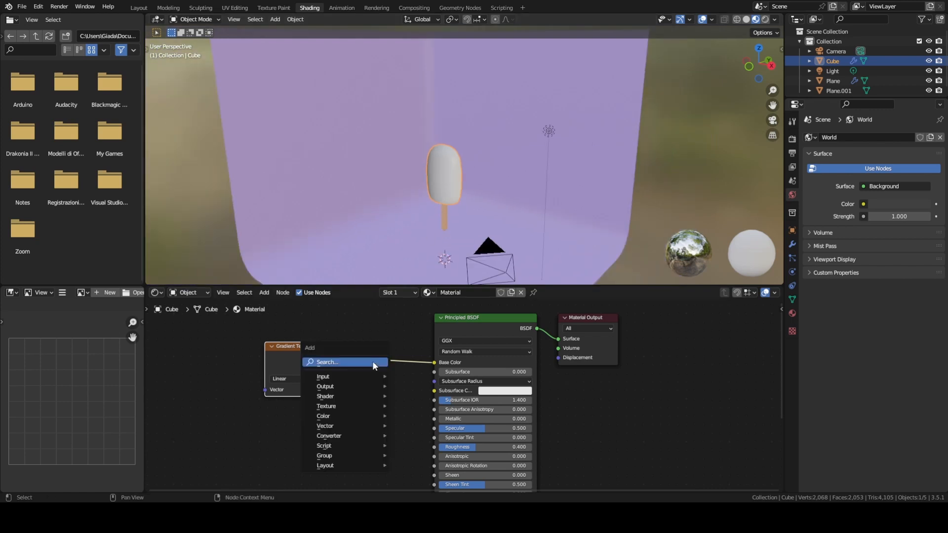
pyautogui.click(374, 361)
pyautogui.write('COLOR')
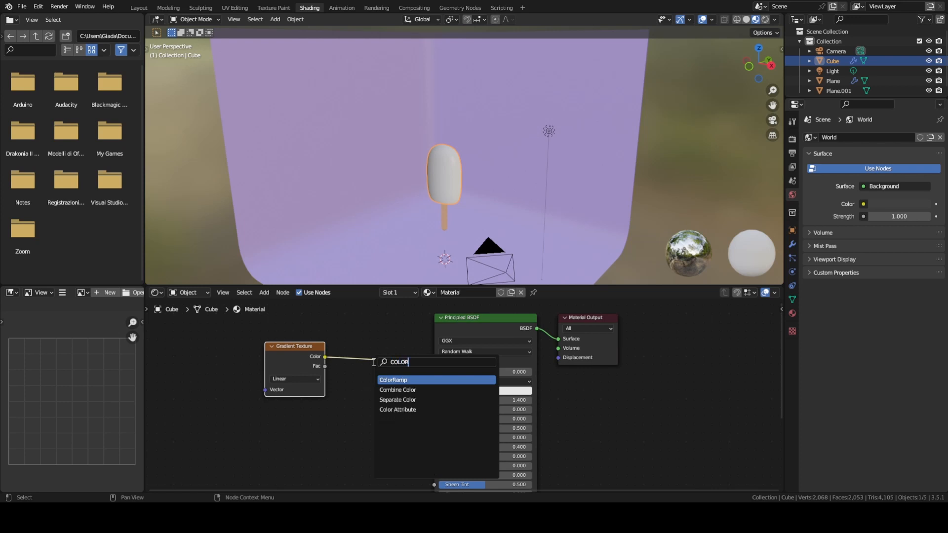
pyautogui.click(396, 381)
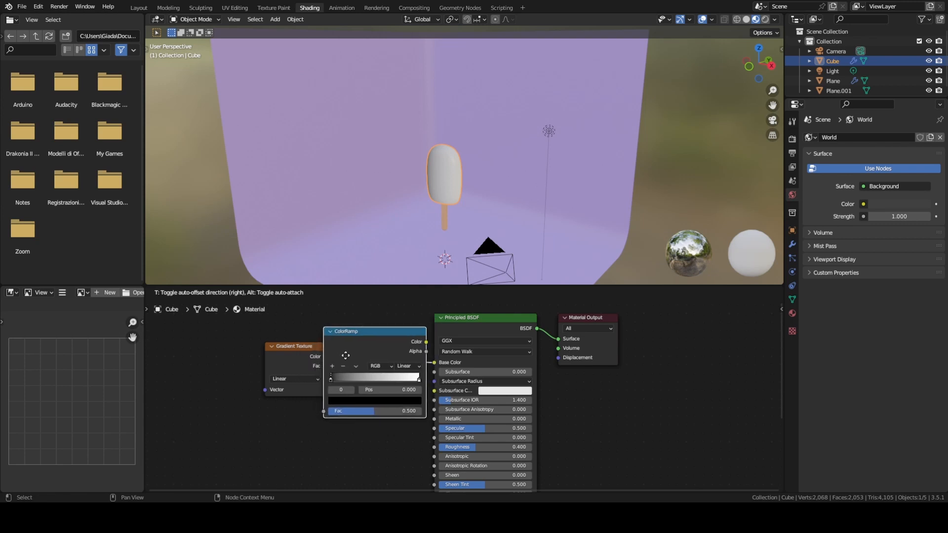
pyautogui.click(380, 355)
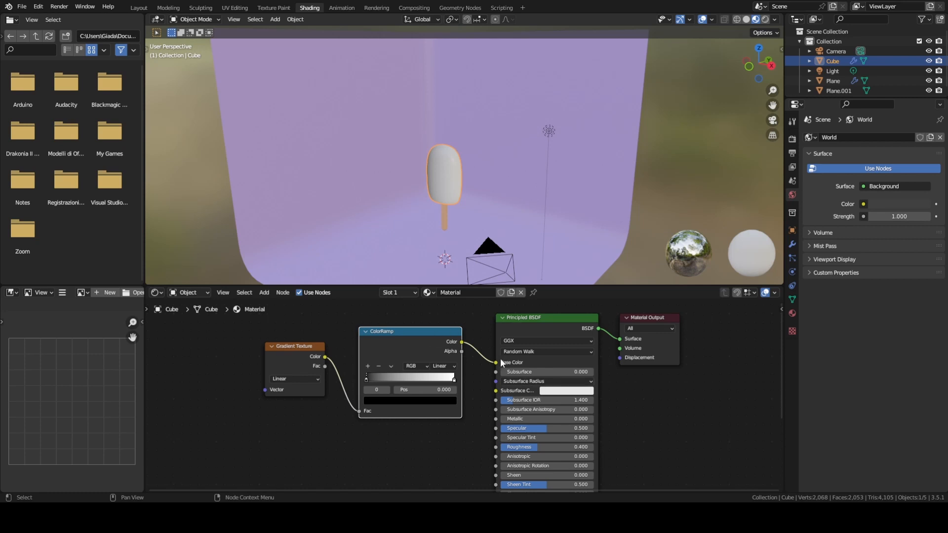
pyautogui.moveTo(469, 277); pyautogui.dragTo(545, 279, button='middle')
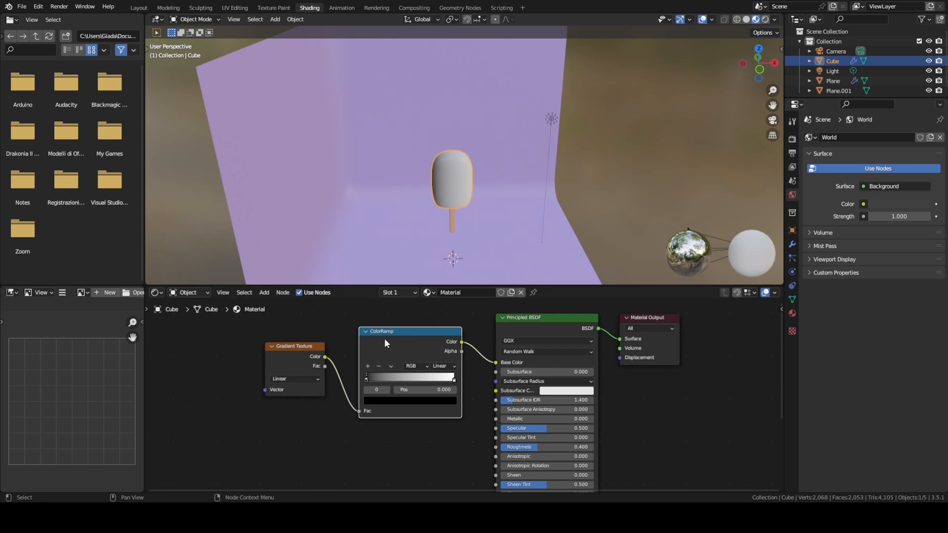
pyautogui.scroll(1, 469, 386)
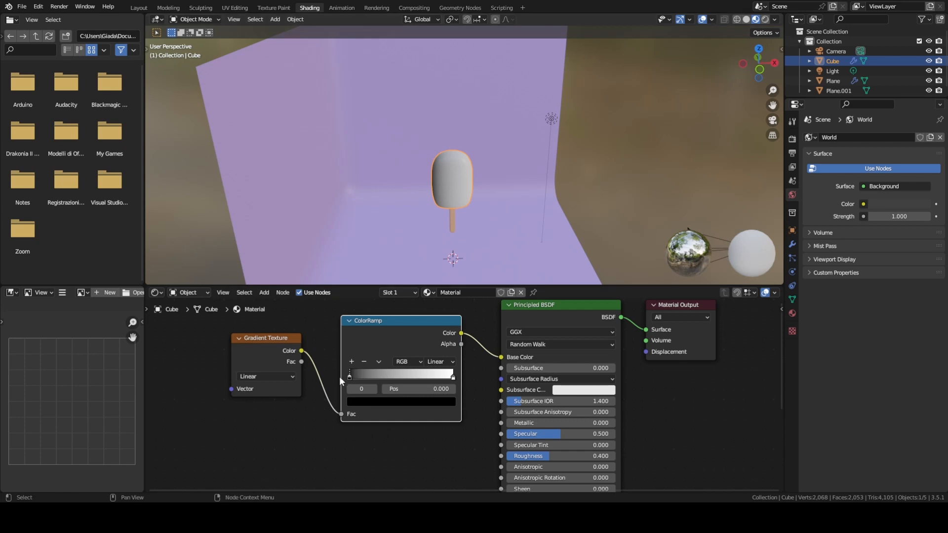
# Step: Test the ColorRamp's black stop at position 0.100, and bring it back to about 0.014
pyautogui.moveTo(349, 376)
pyautogui.mouseDown()
pyautogui.moveTo(447, 372)
pyautogui.moveTo(353, 376)
pyautogui.mouseUp()
pyautogui.moveTo(354, 377); pyautogui.dragTo(360, 379)
pyautogui.moveTo(439, 250); pyautogui.dragTo(417, 263, button='middle')
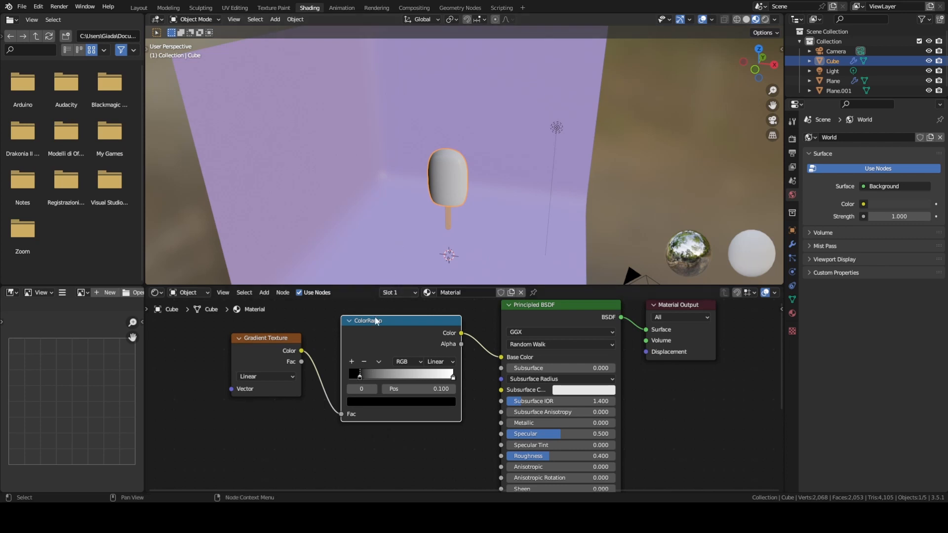
pyautogui.moveTo(361, 375)
pyautogui.mouseDown()
pyautogui.moveTo(447, 377)
pyautogui.moveTo(351, 381)
pyautogui.mouseUp()
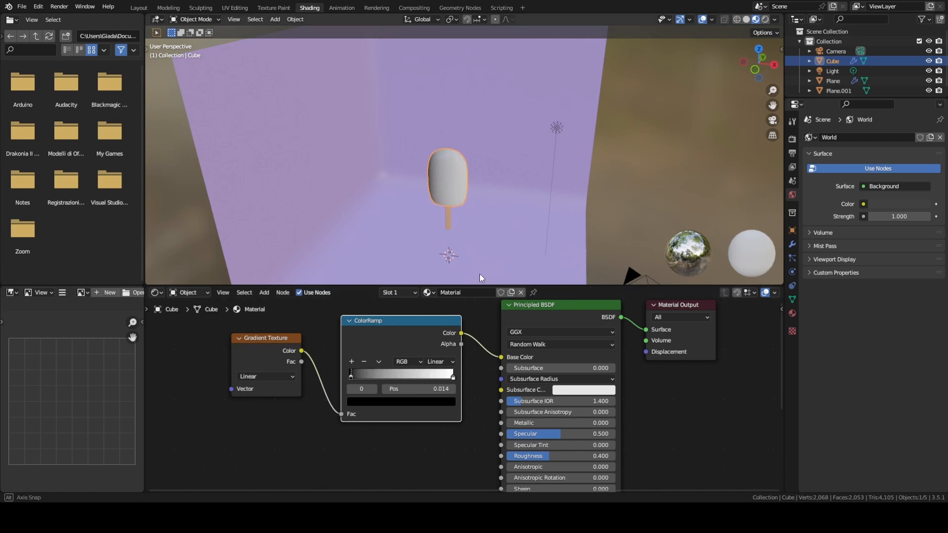
# Step: Try the ColorRamp's white stop at about 0.136, and return it to position 1.000
pyautogui.moveTo(479, 274); pyautogui.dragTo(366, 266, button='middle')
pyautogui.moveTo(454, 381); pyautogui.dragTo(364, 372)
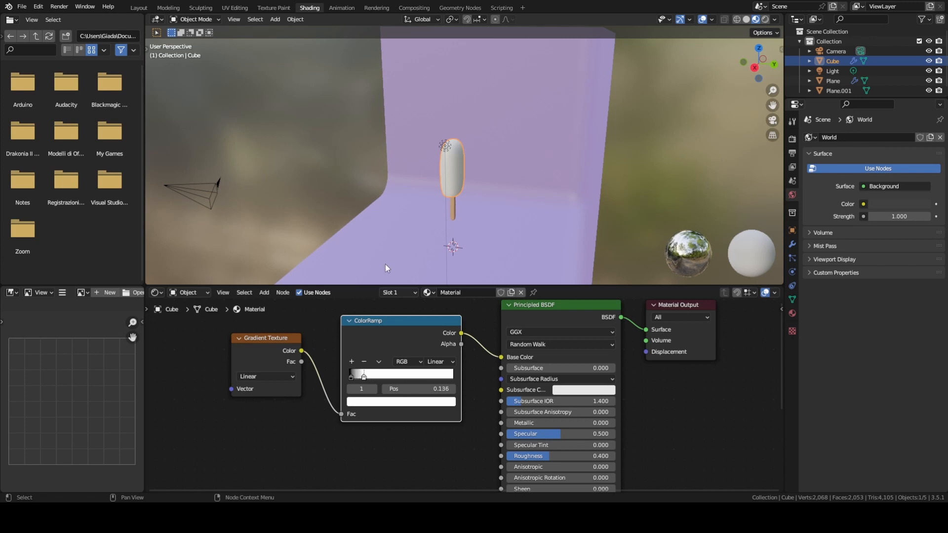
pyautogui.moveTo(398, 205); pyautogui.dragTo(480, 198, button='middle')
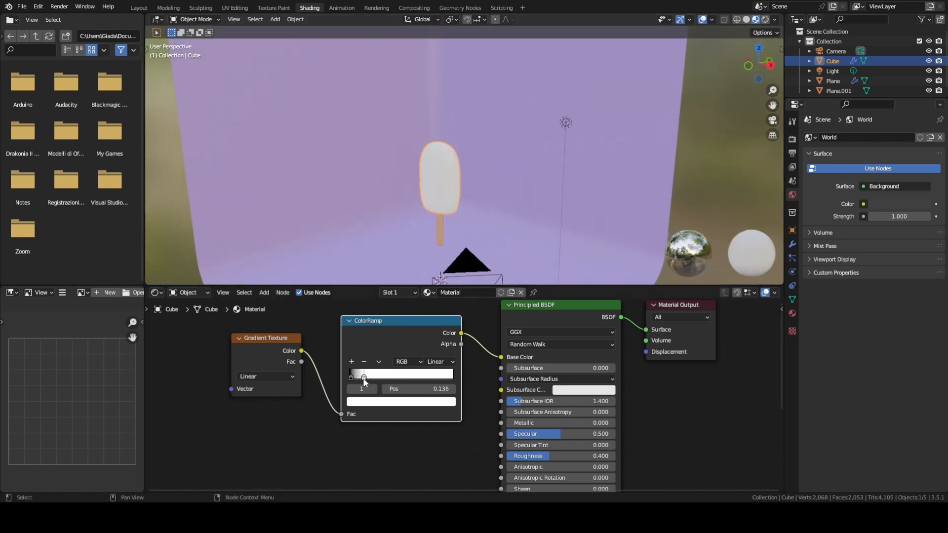
pyautogui.moveTo(363, 379); pyautogui.dragTo(485, 392)
pyautogui.moveTo(418, 343); pyautogui.dragTo(431, 338, button='middle')
pyautogui.moveTo(404, 223); pyautogui.dragTo(440, 215, button='middle')
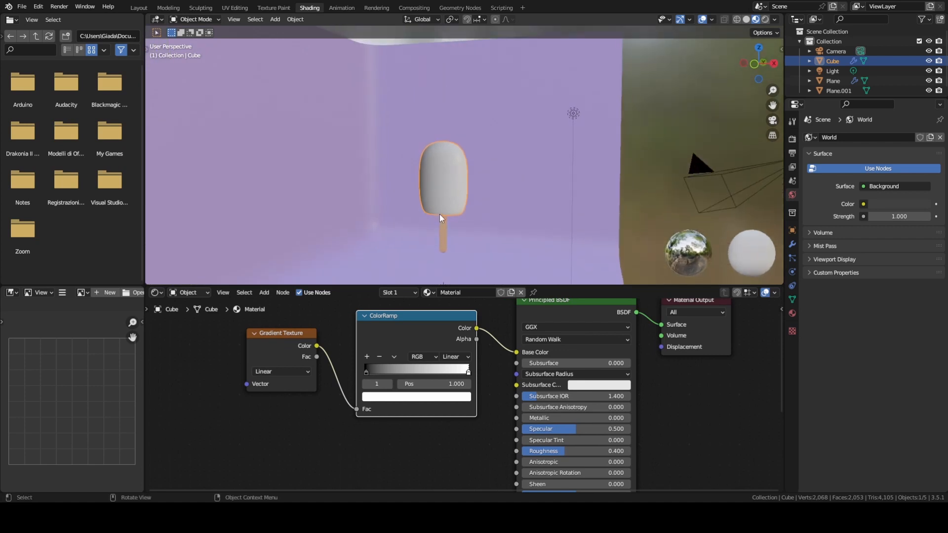
# Step: Recolor the ColorRamp's black stop violet-blue at full brightness and move it to position 0.223
pyautogui.click(366, 372)
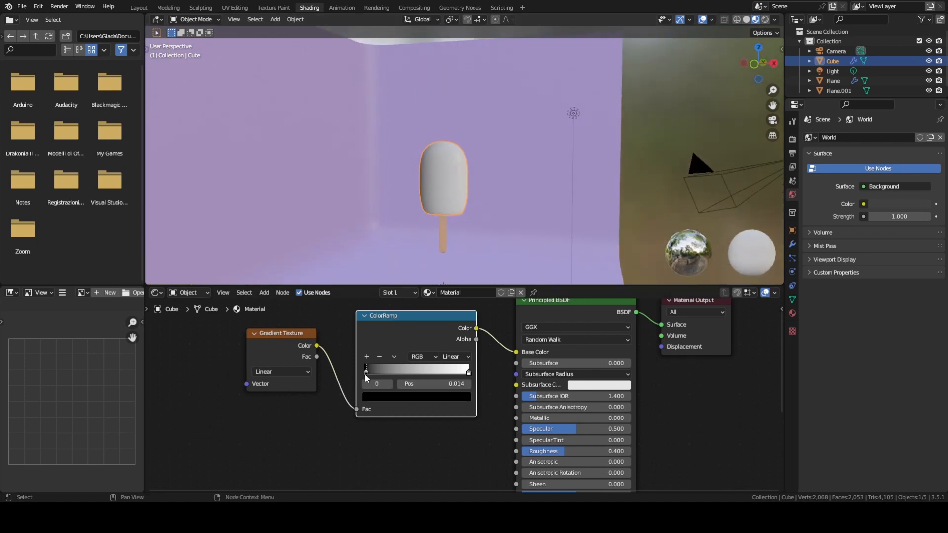
pyautogui.click(374, 399)
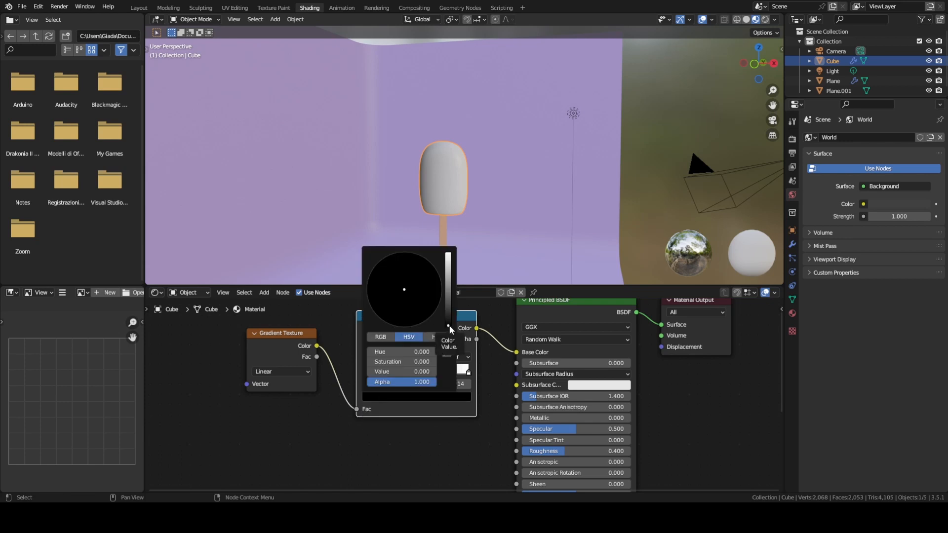
pyautogui.moveTo(448, 326); pyautogui.dragTo(448, 254)
pyautogui.moveTo(404, 296); pyautogui.dragTo(429, 282)
pyautogui.moveTo(496, 217); pyautogui.dragTo(427, 233, button='middle')
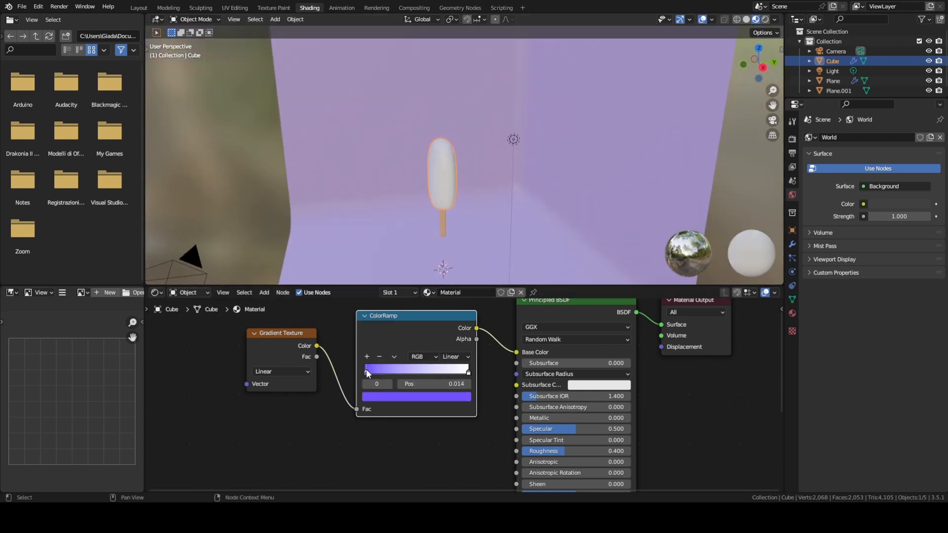
pyautogui.moveTo(365, 370); pyautogui.dragTo(388, 372)
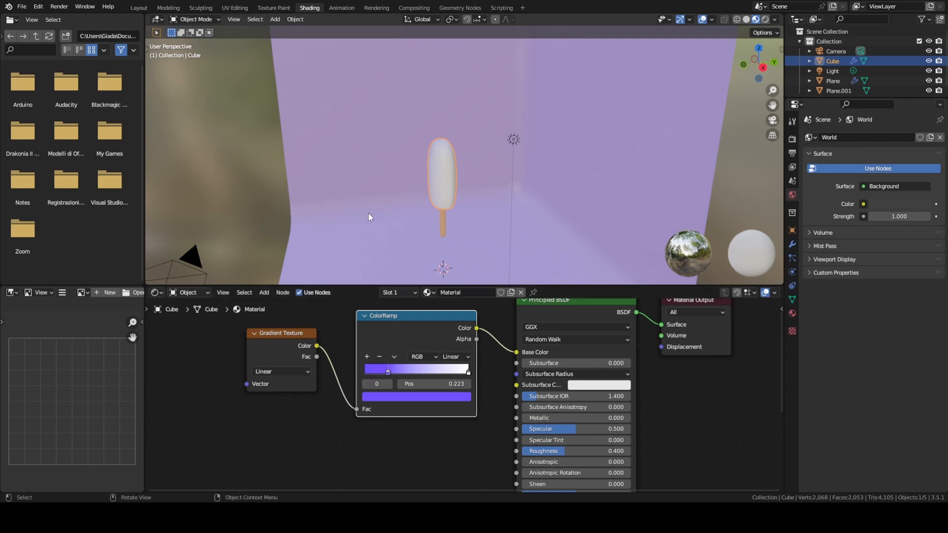
pyautogui.moveTo(368, 216); pyautogui.dragTo(469, 214, button='middle')
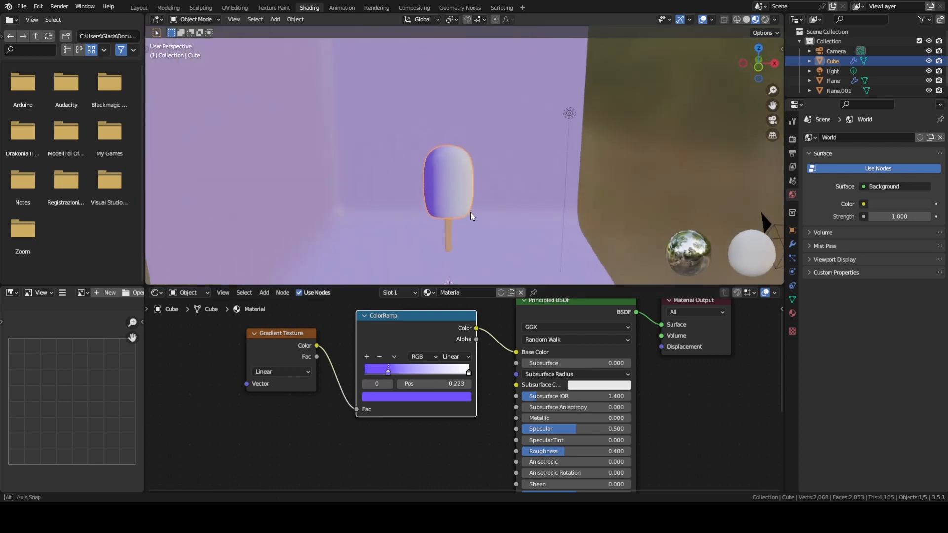
# Step: Recolor the ColorRamp's white end stop to a bright mint green
pyautogui.click(469, 372)
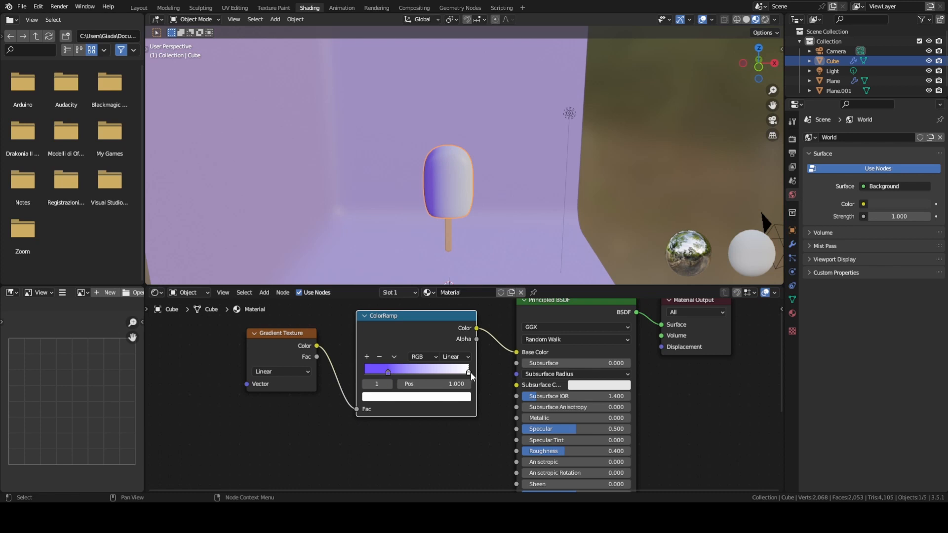
pyautogui.click(423, 402)
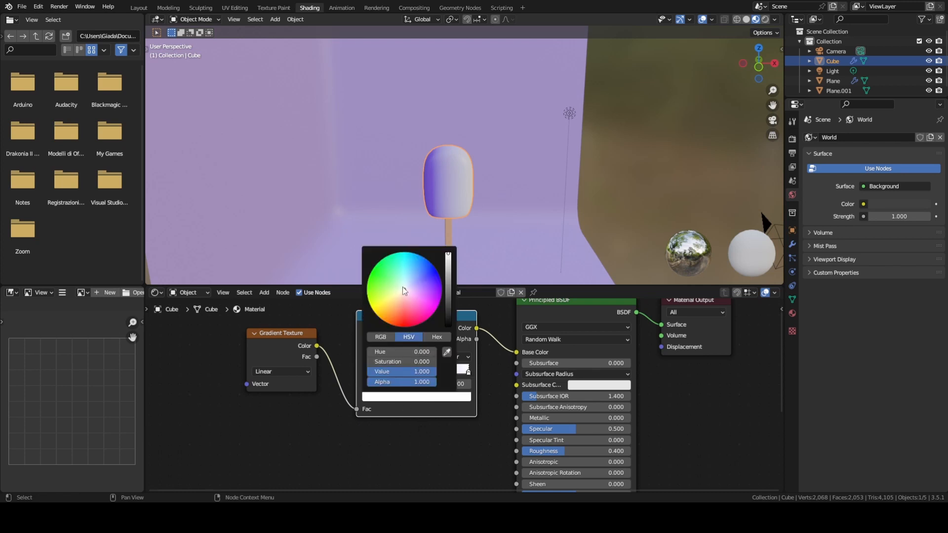
pyautogui.moveTo(405, 289); pyautogui.dragTo(393, 266)
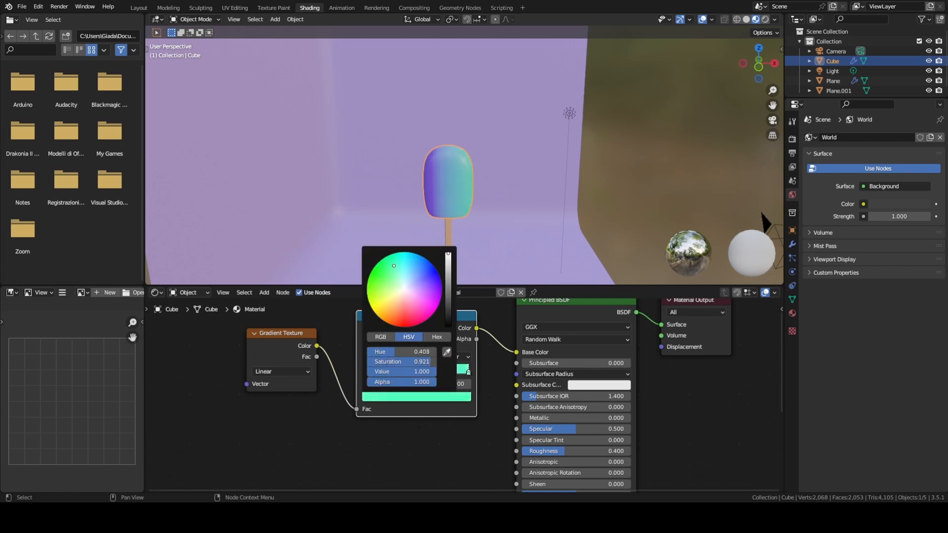
pyautogui.moveTo(478, 215); pyautogui.dragTo(497, 194, button='middle')
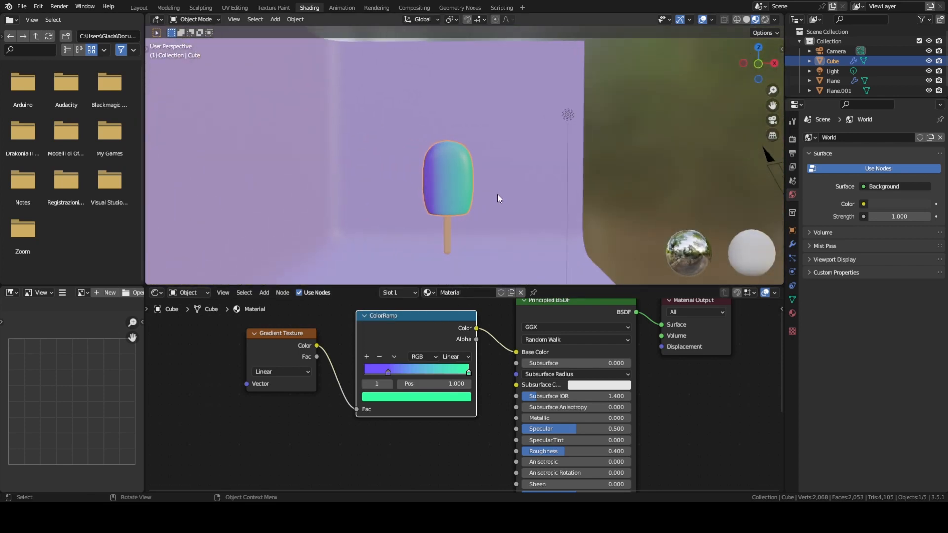
pyautogui.scroll(1, 497, 194)
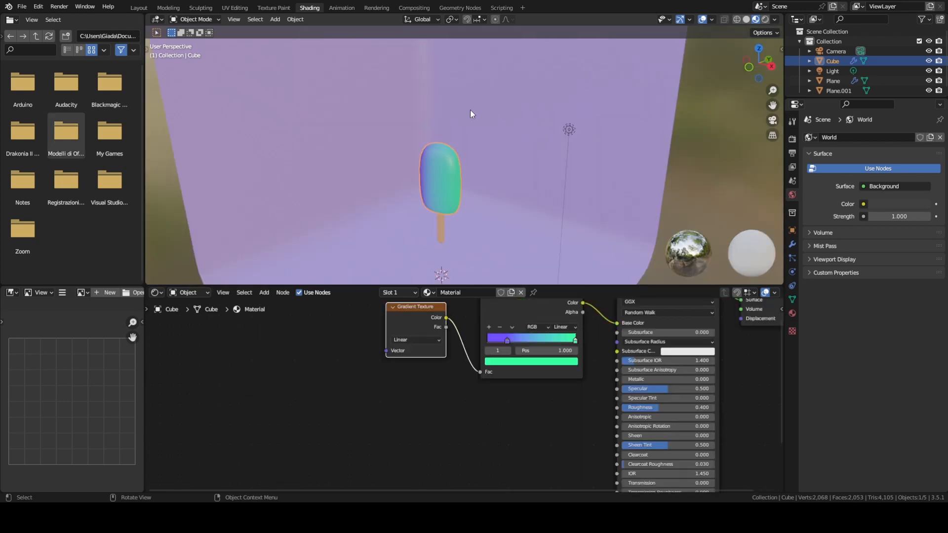
# Step: Open the program preferences, return to the scene and reselect the popsicle body
pyautogui.click(38, 6)
pyautogui.click(78, 148)
pyautogui.click(370, 130)
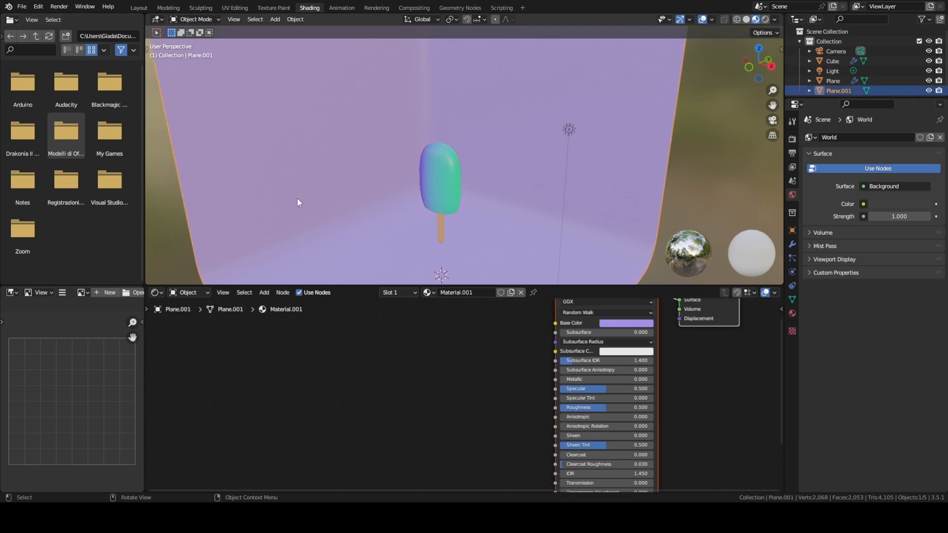
pyautogui.click(444, 181)
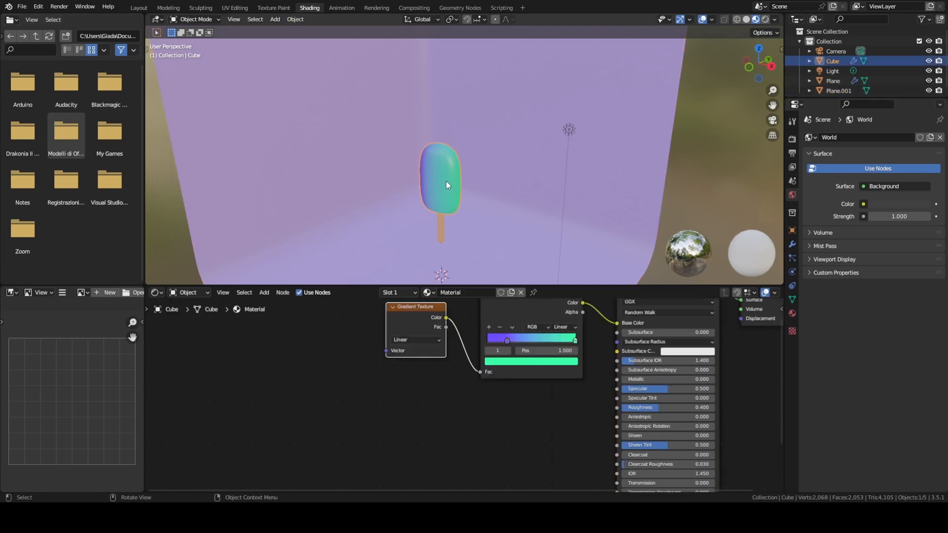
# Step: Add linked Texture Coordinate and Mapping nodes in front of the popsicle's Gradient Texture node
pyautogui.moveTo(445, 181)
pyautogui.mouseDown(button='middle')
pyautogui.moveTo(375, 210)
pyautogui.moveTo(437, 184)
pyautogui.mouseUp(button='middle')
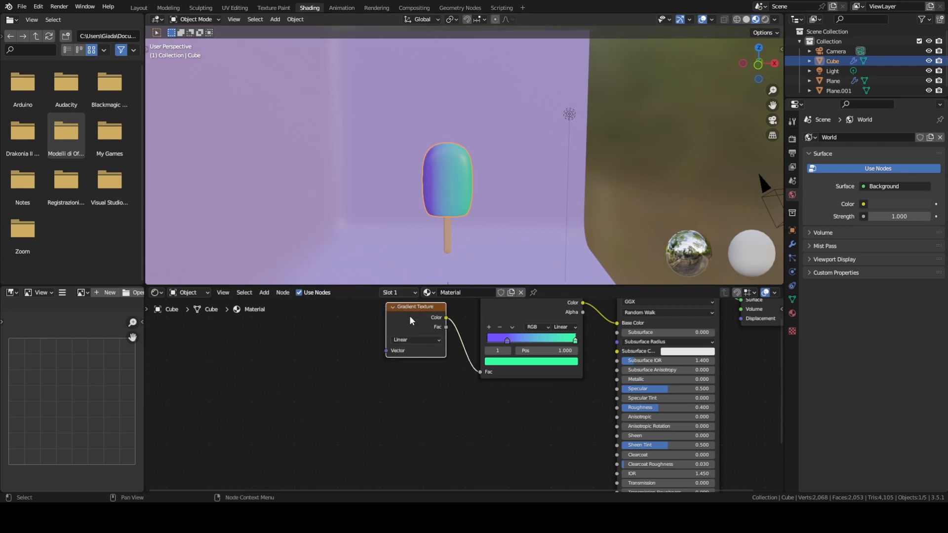
pyautogui.moveTo(425, 325); pyautogui.dragTo(422, 342, button='middle')
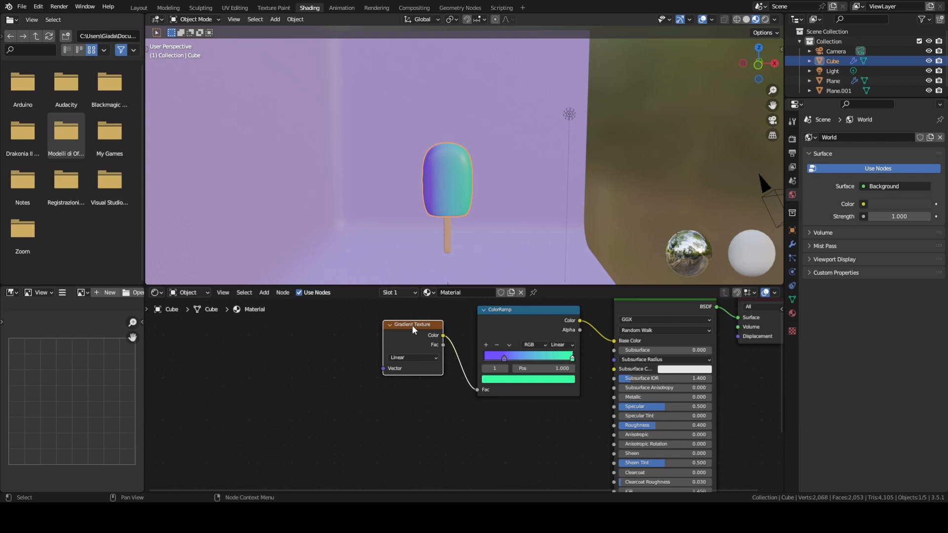
pyautogui.hotkey('ctrl', 't')
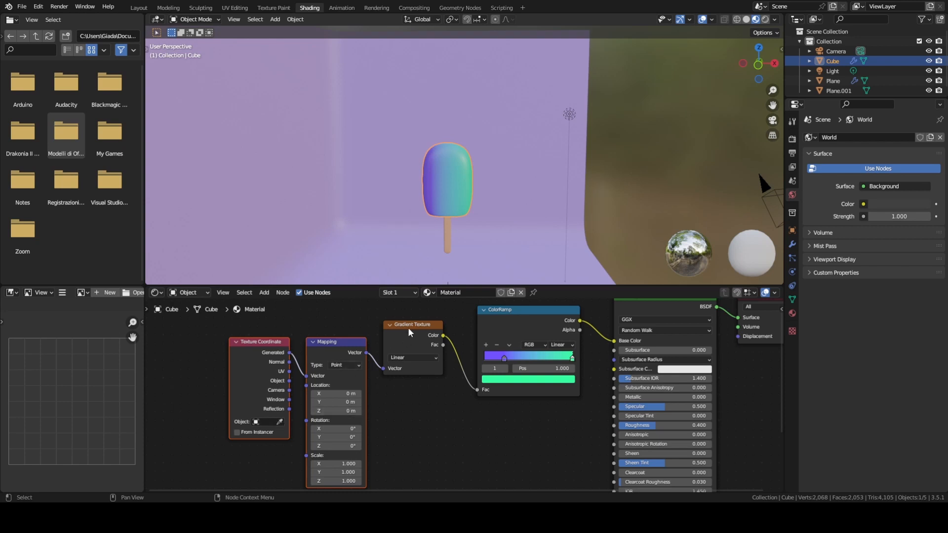
# Step: Set the Mapping node's Y rotation to 90° so the popsicle's gradient runs vertically
pyautogui.scroll(4, 332, 418)
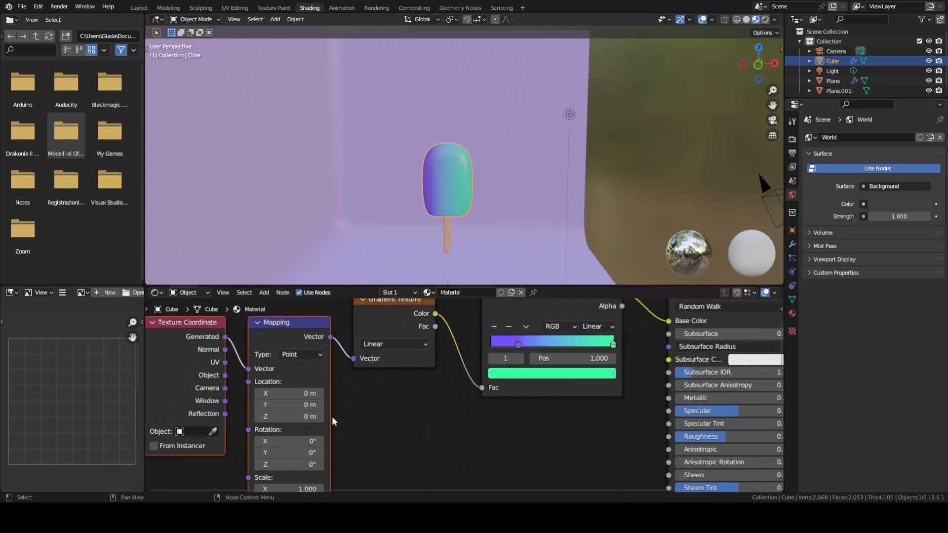
pyautogui.moveTo(358, 424); pyautogui.dragTo(400, 371, button='middle')
pyautogui.scroll(-1, 388, 383)
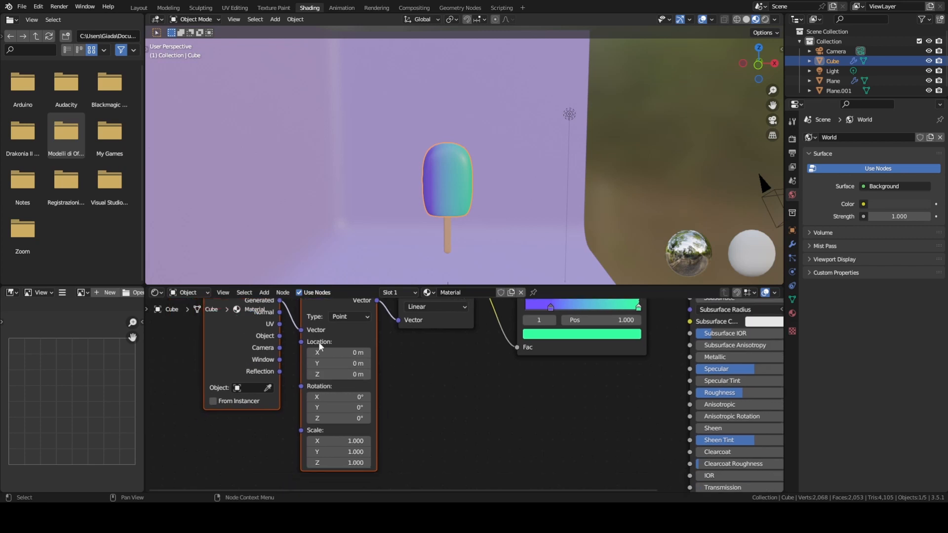
pyautogui.moveTo(342, 348)
pyautogui.mouseDown(button='middle')
pyautogui.moveTo(315, 351)
pyautogui.moveTo(332, 352)
pyautogui.mouseUp(button='middle')
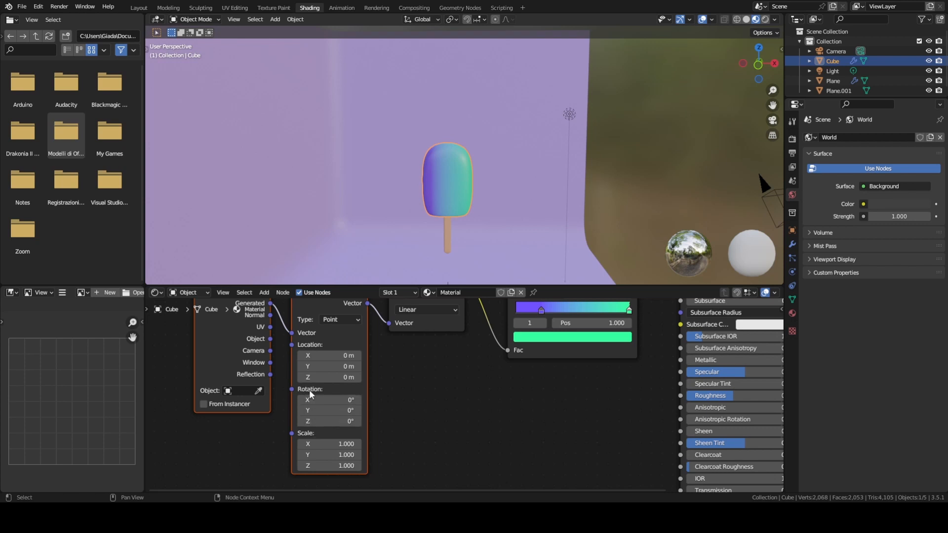
pyautogui.scroll(-1, 420, 385)
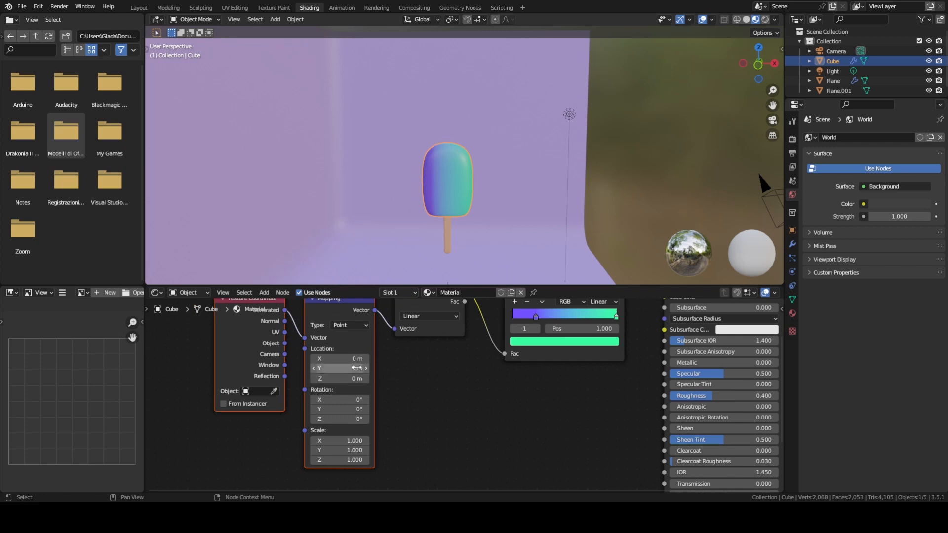
pyautogui.doubleClick(340, 409)
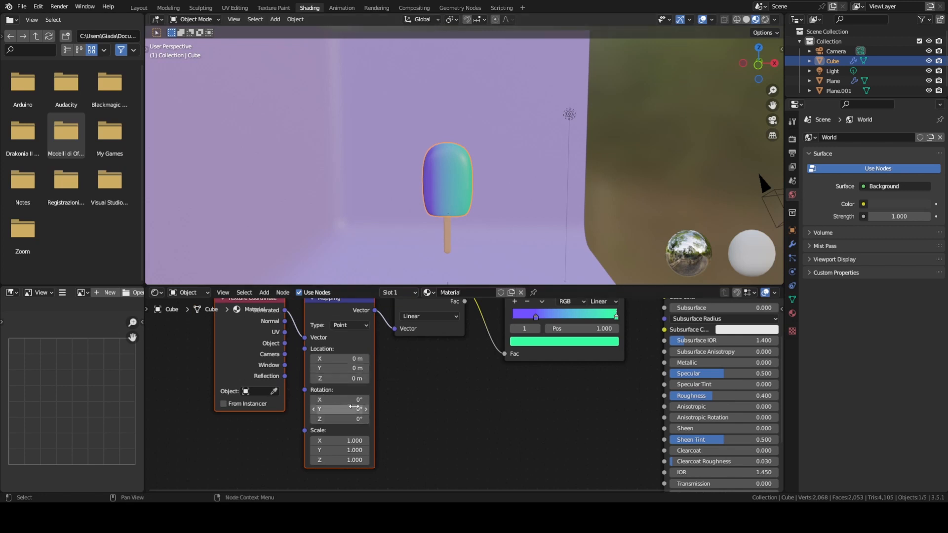
pyautogui.write('90')
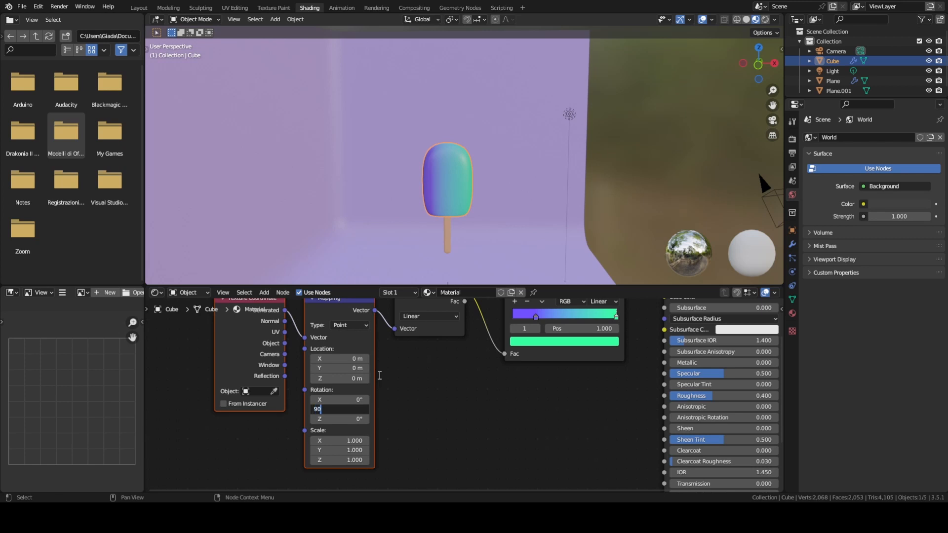
pyautogui.press('Return')
pyautogui.moveTo(465, 118); pyautogui.dragTo(455, 170, button='middle')
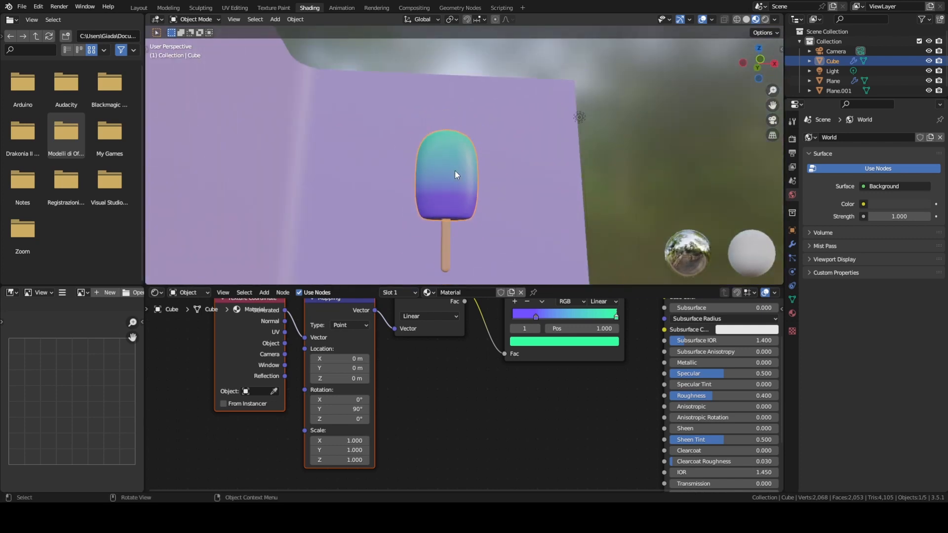
pyautogui.moveTo(455, 170)
pyautogui.mouseDown(button='middle')
pyautogui.moveTo(467, 146)
pyautogui.moveTo(443, 170)
pyautogui.mouseUp(button='middle')
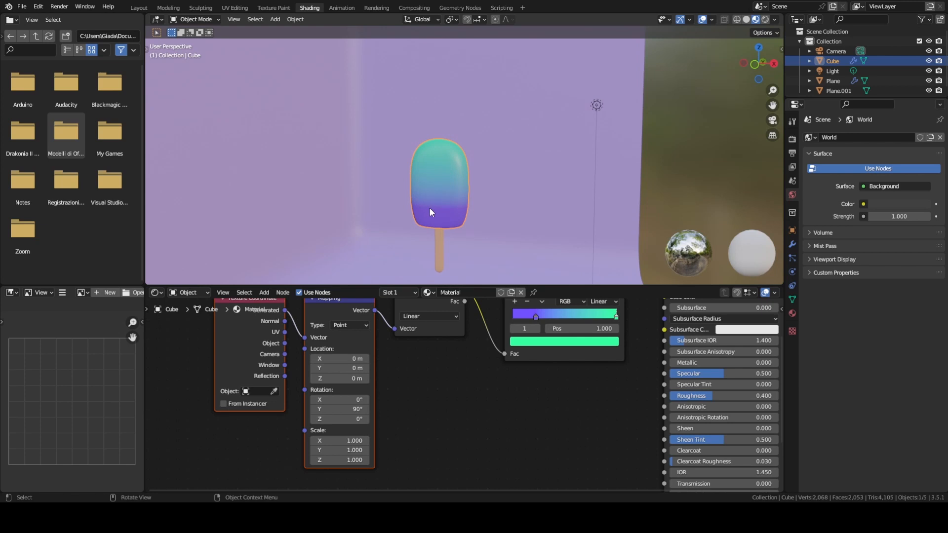
# Step: Add a color stop to the ColorRamp at position 0.611 and recolor it red
pyautogui.moveTo(493, 355); pyautogui.dragTo(399, 413, button='middle')
pyautogui.click(451, 327)
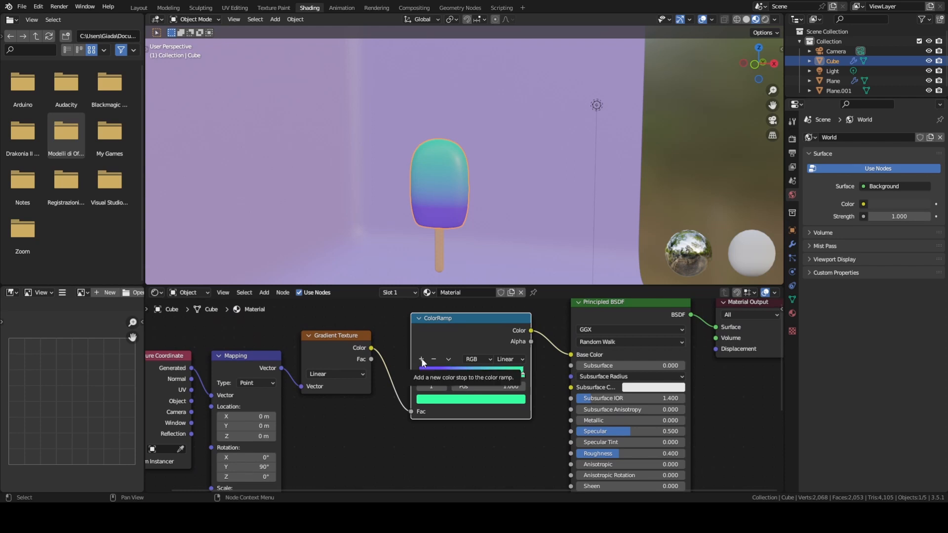
pyautogui.click(422, 360)
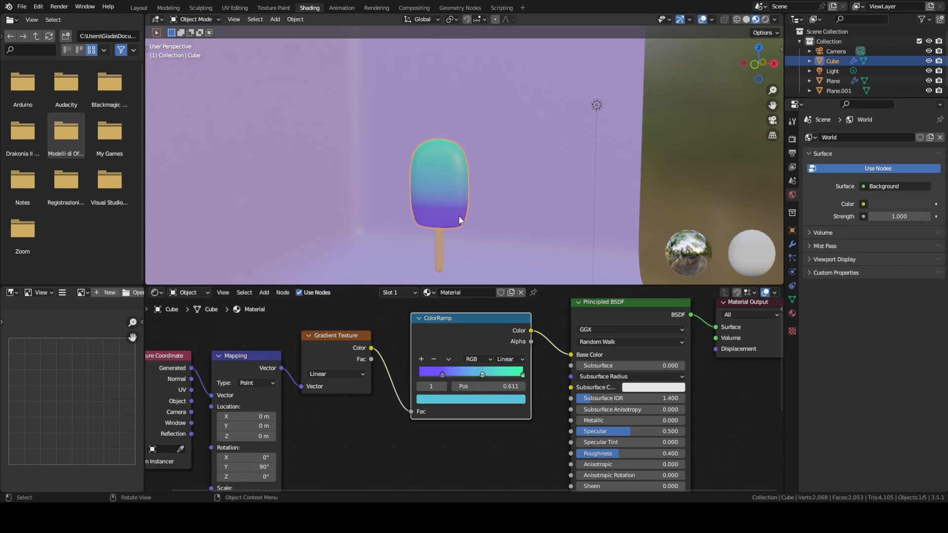
pyautogui.click(471, 399)
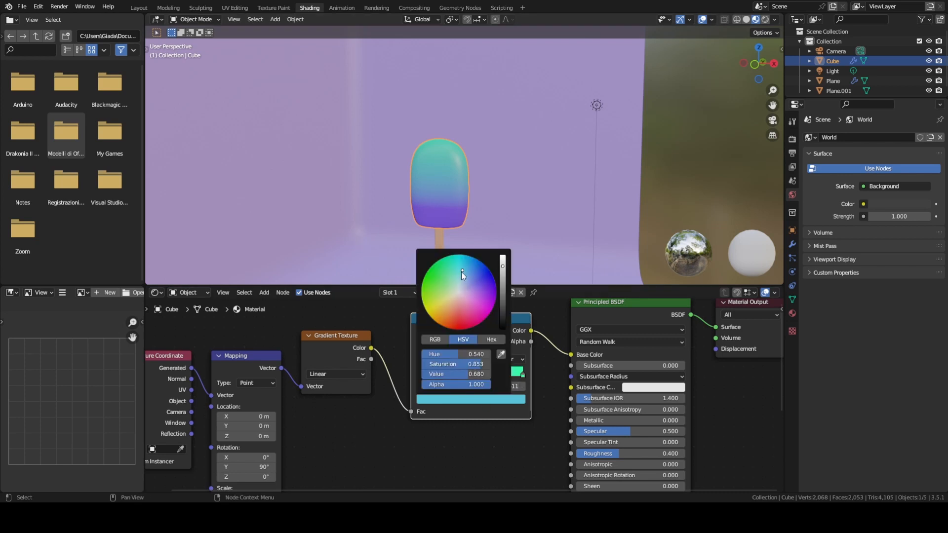
pyautogui.moveTo(462, 271); pyautogui.dragTo(462, 318)
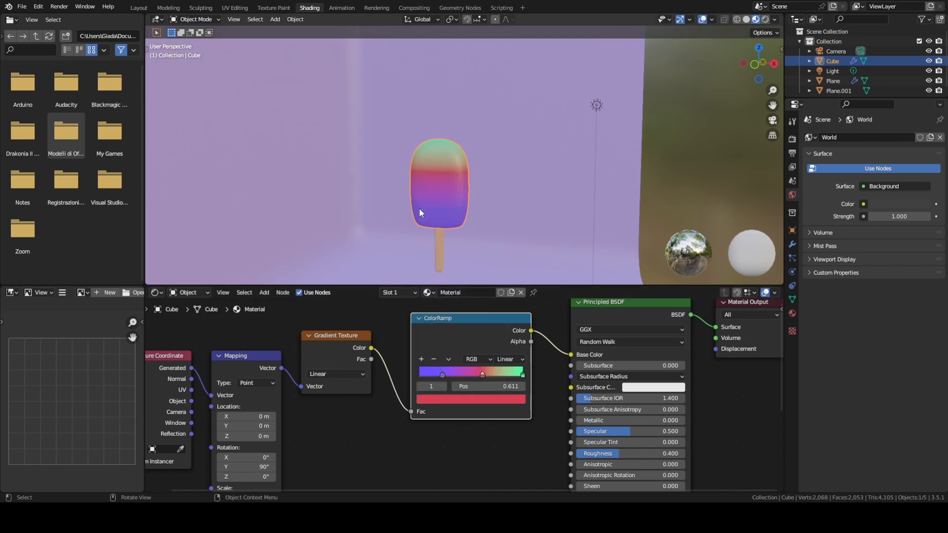
# Step: Add another ColorRamp stop at position 0.708 between the red and green stops and recolor it yellow-green
pyautogui.moveTo(481, 373)
pyautogui.mouseDown()
pyautogui.moveTo(435, 372)
pyautogui.moveTo(494, 377)
pyautogui.mouseUp()
pyautogui.click(490, 400)
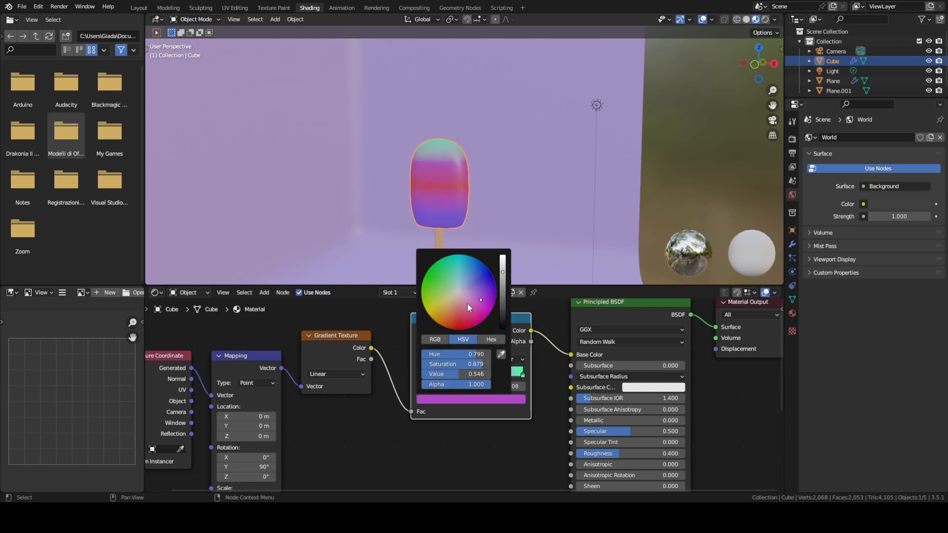
pyautogui.moveTo(467, 303); pyautogui.dragTo(441, 298)
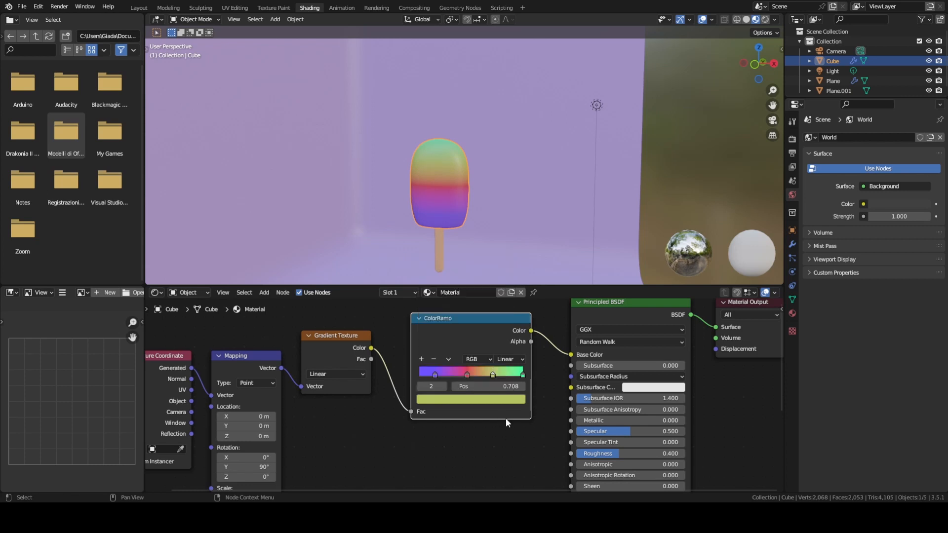
# Step: Move the ColorRamp's green stop to 0.895, the yellow-green stop to 0.590, and the red stop closer to the violet one
pyautogui.click(518, 375)
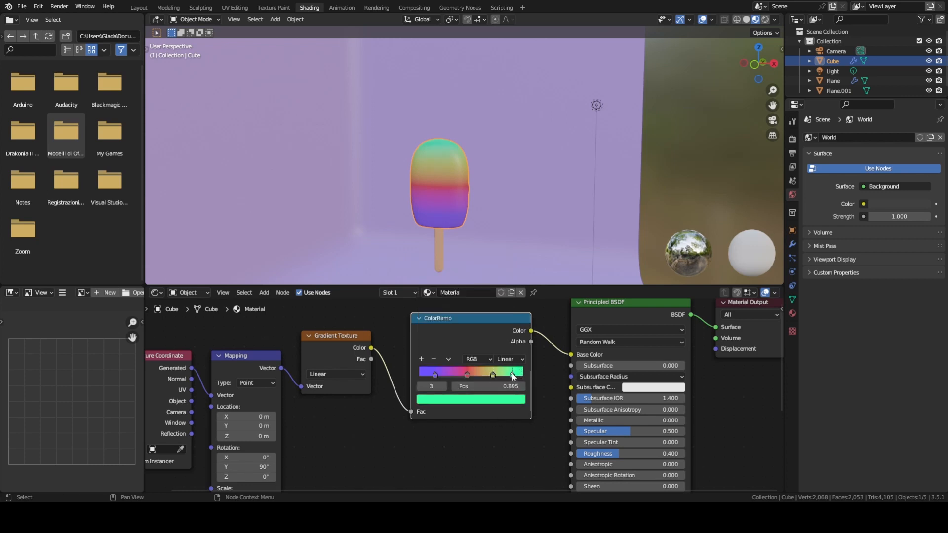
pyautogui.click(493, 375)
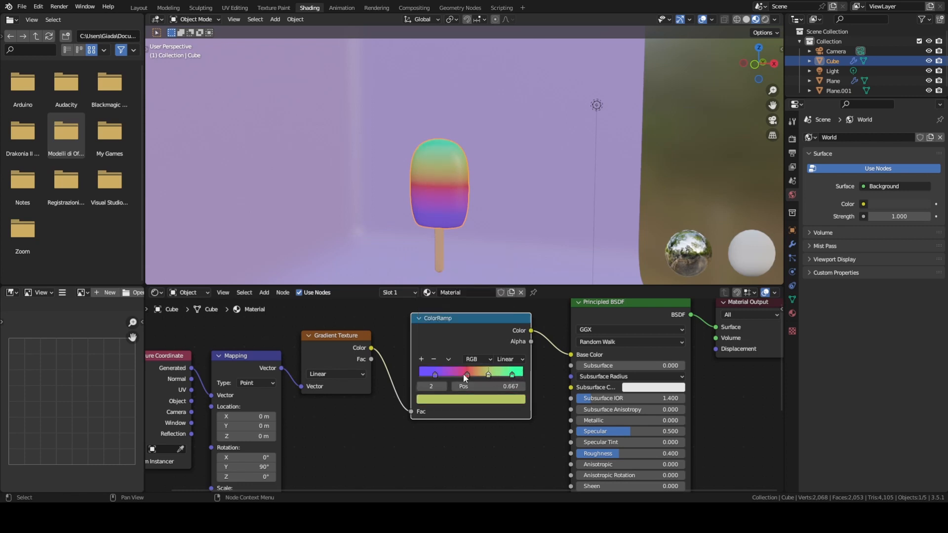
pyautogui.moveTo(464, 374); pyautogui.dragTo(481, 374)
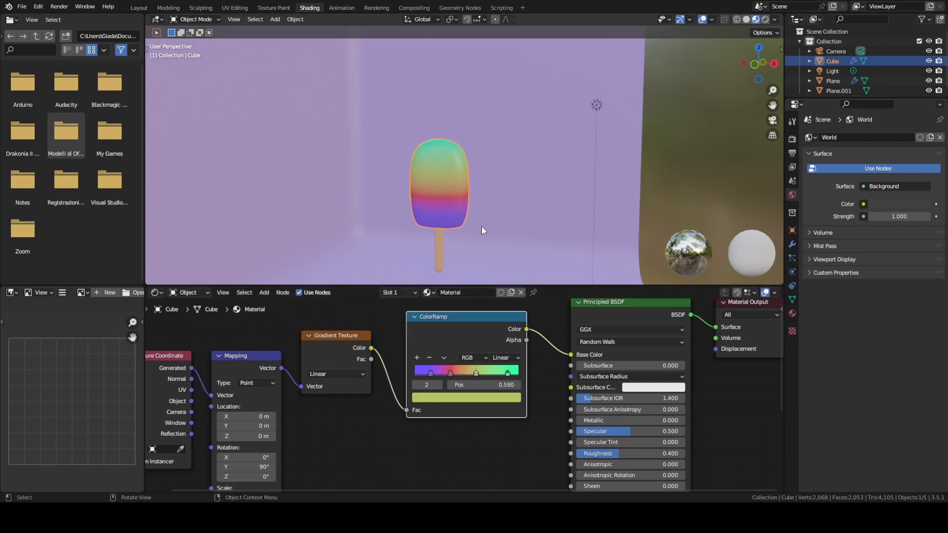
pyautogui.moveTo(463, 222); pyautogui.dragTo(509, 199, button='middle')
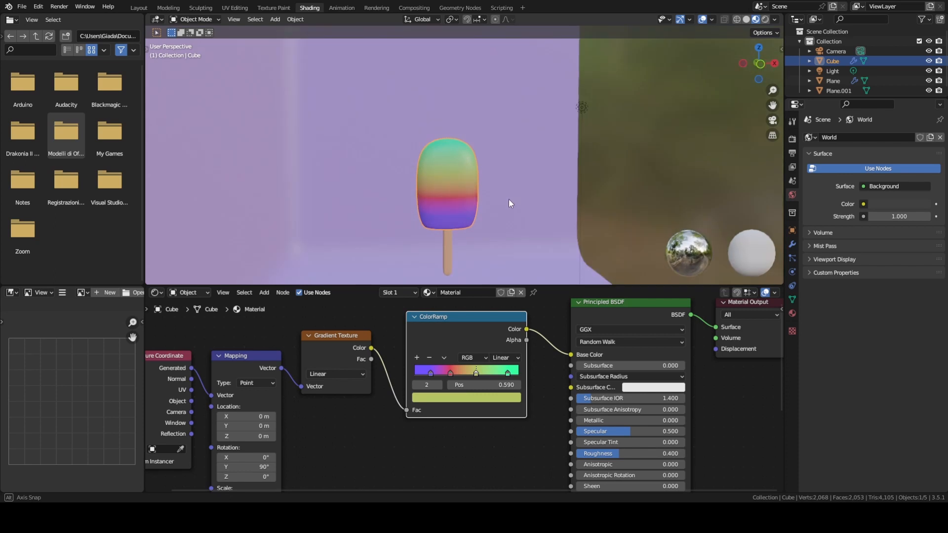
pyautogui.moveTo(556, 233); pyautogui.dragTo(477, 186, button='middle')
pyautogui.scroll(-1, 460, 193)
pyautogui.click(498, 209)
pyautogui.click(450, 192)
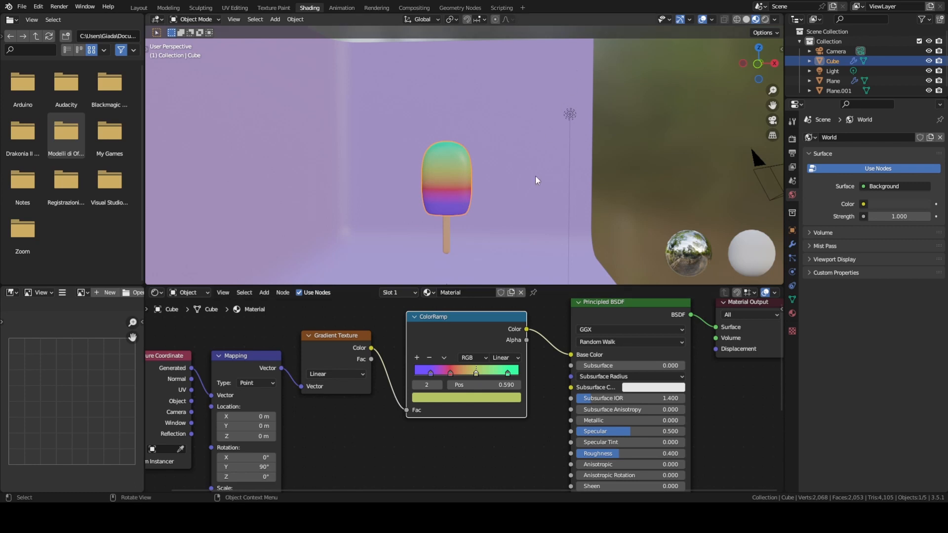
pyautogui.moveTo(536, 177); pyautogui.dragTo(458, 179, button='middle')
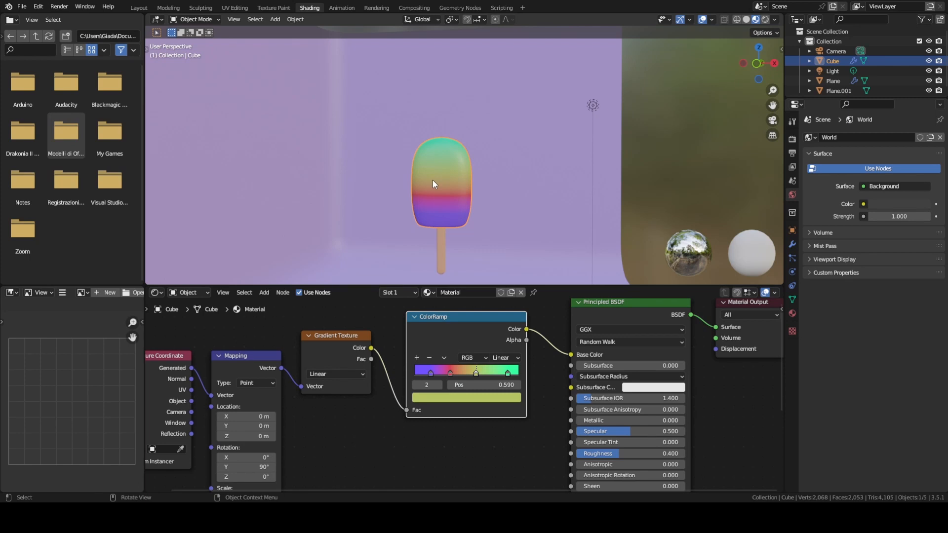
# Step: Try Constant interpolation on the ColorRamp, with the green stop at 0.764 and the yellow-green and red stops shifted toward the violet one
pyautogui.scroll(3, 416, 177)
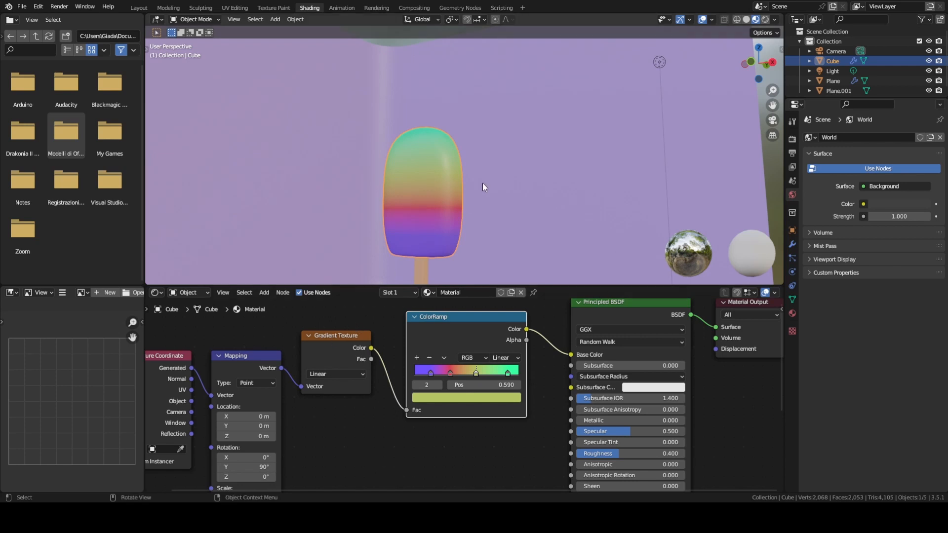
pyautogui.moveTo(482, 183); pyautogui.dragTo(472, 209, button='middle')
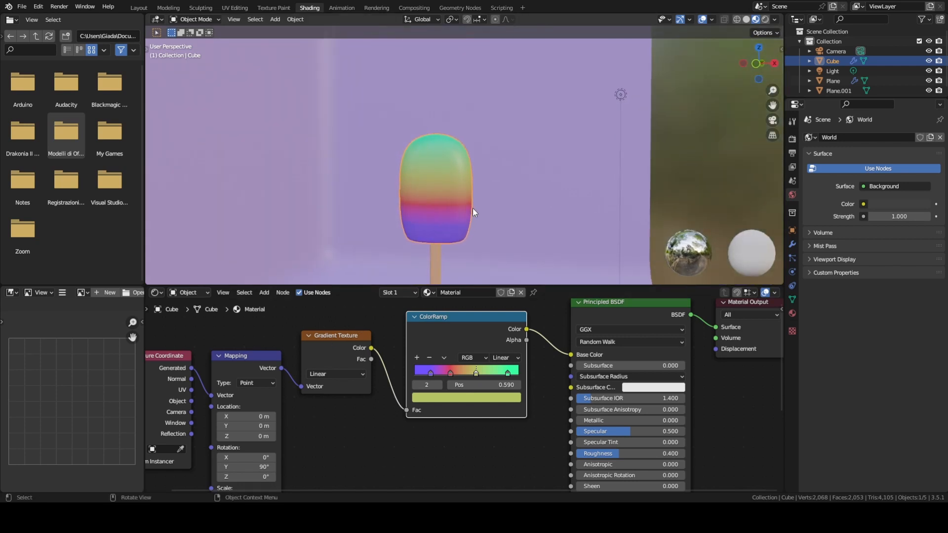
pyautogui.scroll(-1, 472, 208)
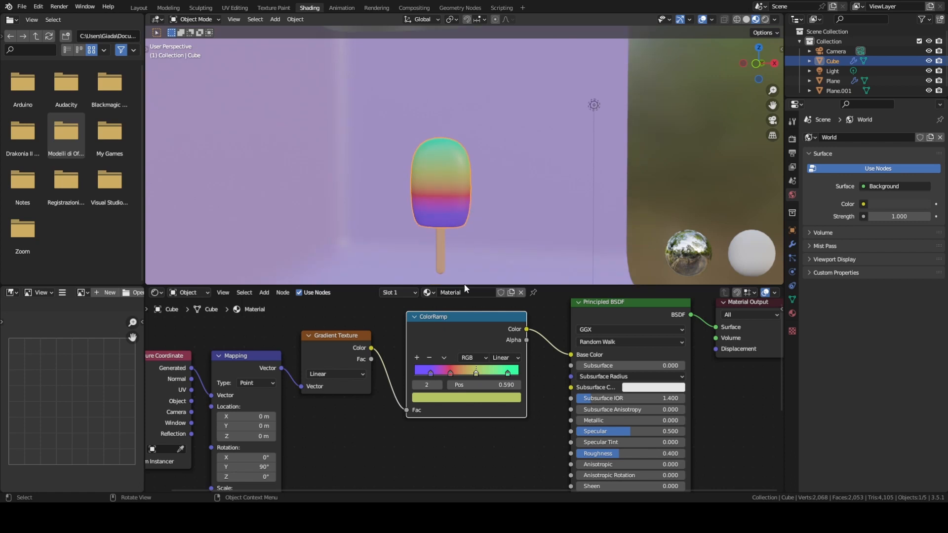
pyautogui.click(512, 359)
pyautogui.click(514, 413)
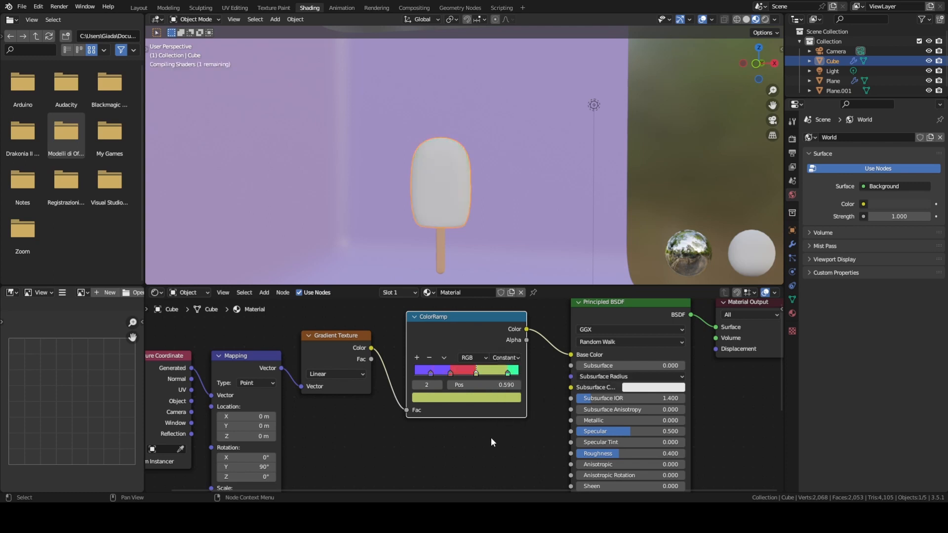
pyautogui.moveTo(503, 225)
pyautogui.mouseDown(button='middle')
pyautogui.moveTo(469, 231)
pyautogui.moveTo(501, 231)
pyautogui.mouseUp(button='middle')
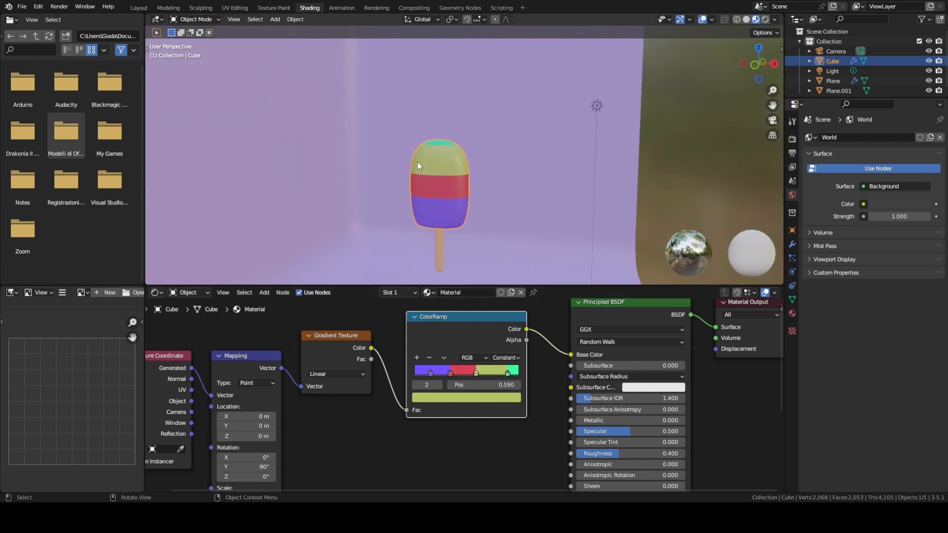
pyautogui.moveTo(511, 375); pyautogui.dragTo(497, 374)
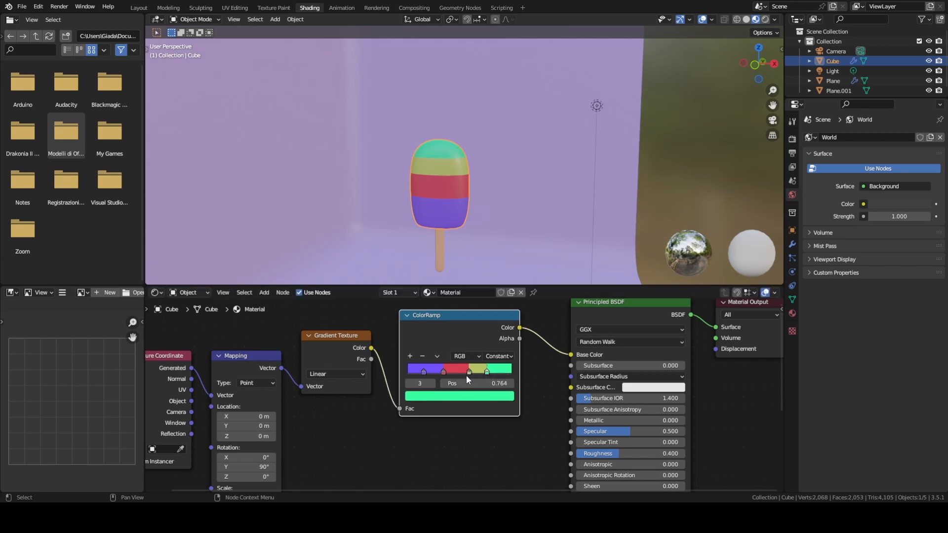
pyautogui.moveTo(467, 373); pyautogui.dragTo(436, 374)
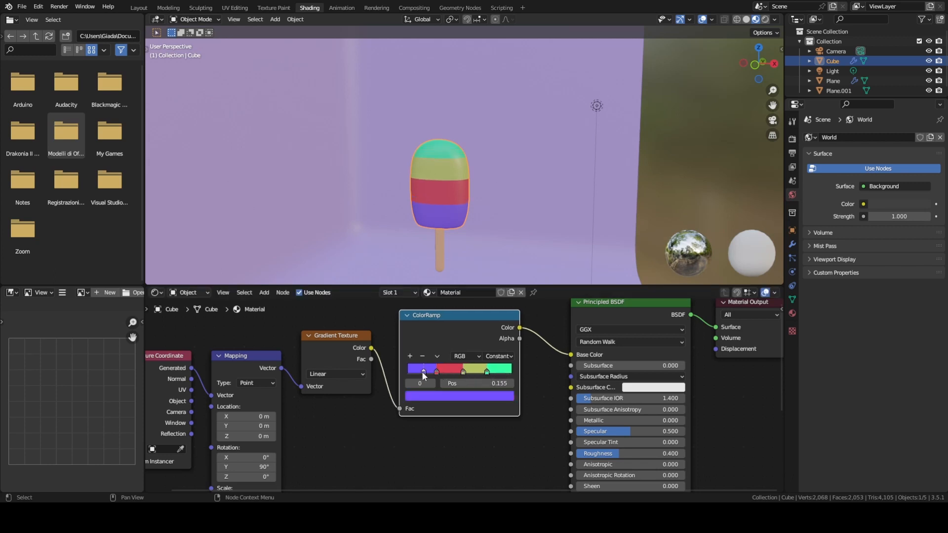
# Step: Undo the latest ColorRamp stop moves and the switch to Constant interpolation
pyautogui.moveTo(434, 237); pyautogui.dragTo(497, 203, button='middle')
pyautogui.hotkey('ctrl', 'z')
pyautogui.hotkey('ctrl', 'z')
pyautogui.hotkey('ctrl', 'z')
pyautogui.hotkey('ctrl', 'z')
pyautogui.hotkey('ctrl', 'z')
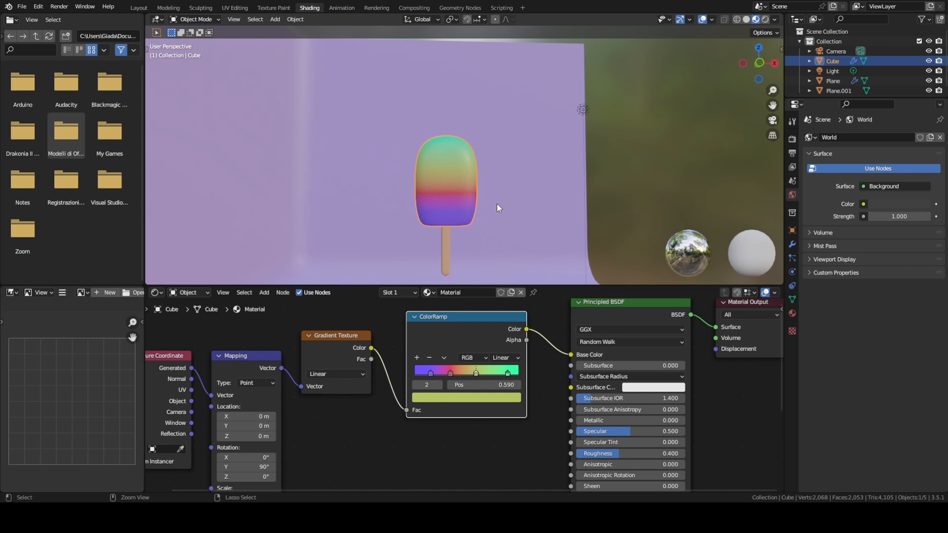
# Step: Move the Principled BSDF node closer to the ColorRamp and lower its Roughness to 0
pyautogui.moveTo(523, 196); pyautogui.dragTo(538, 218, button='middle')
pyautogui.click(470, 231)
pyautogui.click(461, 205)
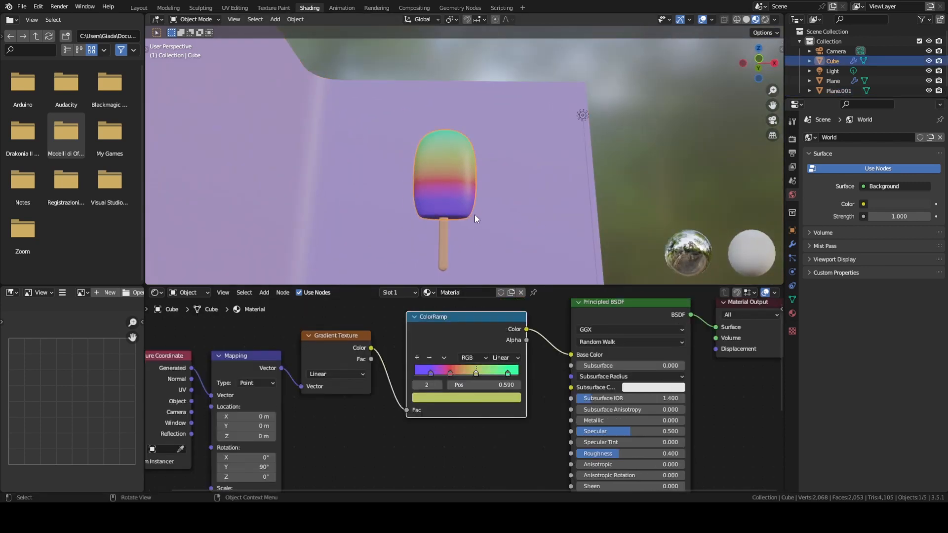
pyautogui.moveTo(474, 184); pyautogui.dragTo(525, 265, button='middle')
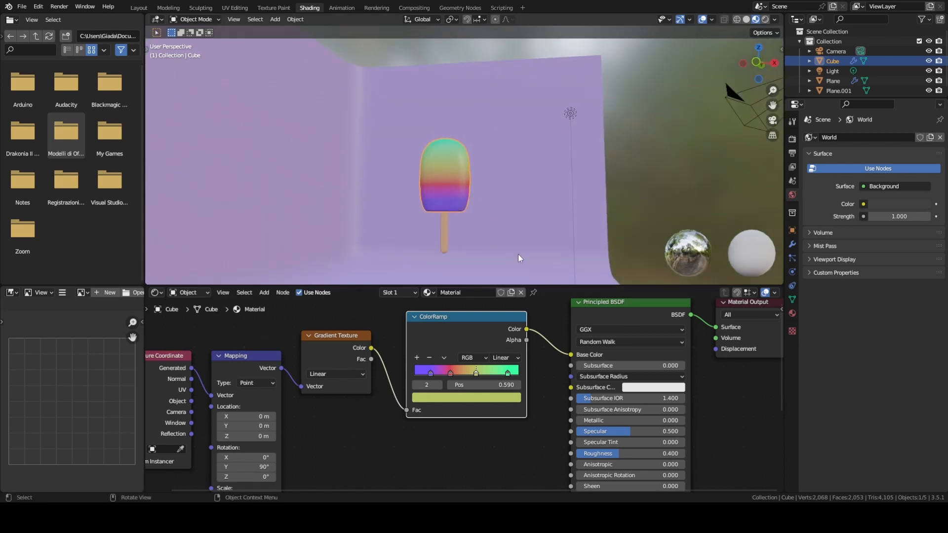
pyautogui.moveTo(618, 314)
pyautogui.mouseDown()
pyautogui.moveTo(571, 316)
pyautogui.moveTo(603, 310)
pyautogui.mouseUp()
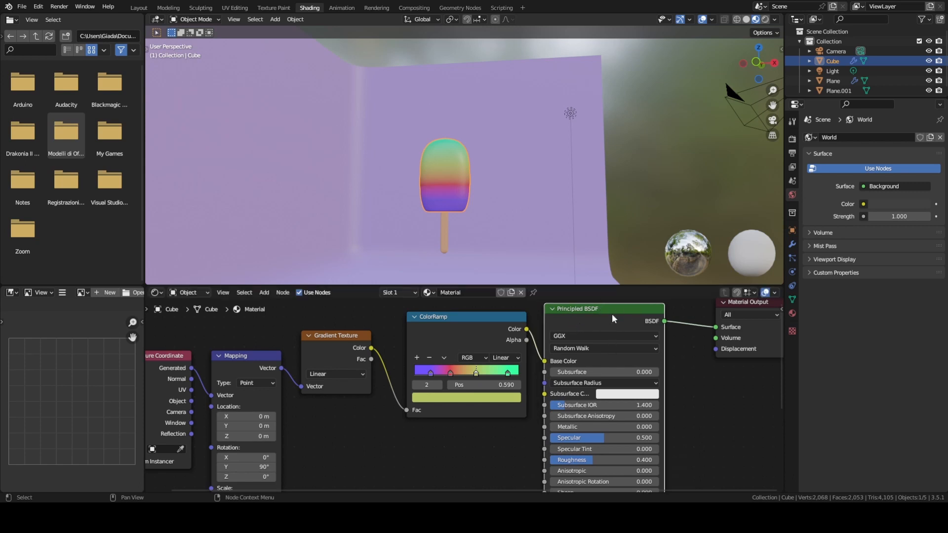
pyautogui.scroll(3, 612, 319)
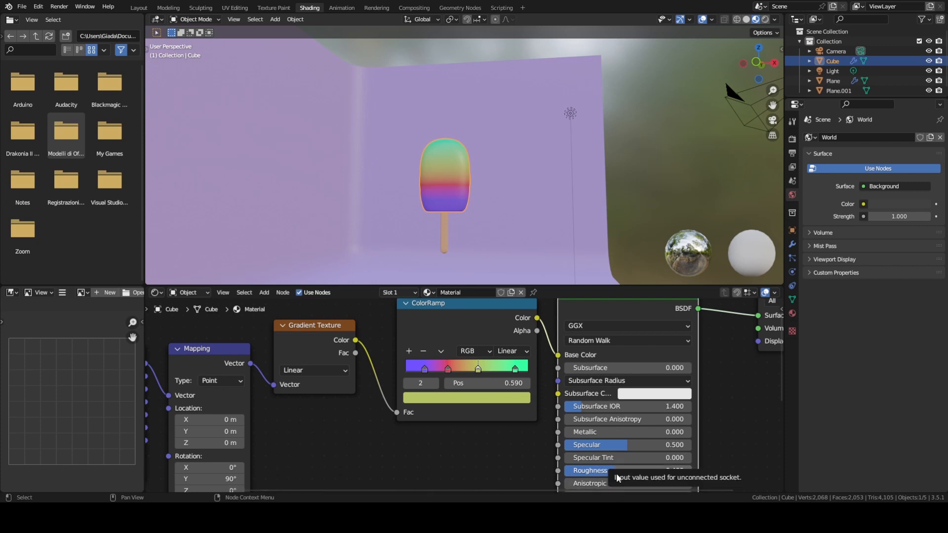
pyautogui.moveTo(632, 469); pyautogui.dragTo(564, 469)
pyautogui.moveTo(581, 259); pyautogui.dragTo(481, 164, button='middle')
pyautogui.scroll(6, 464, 147)
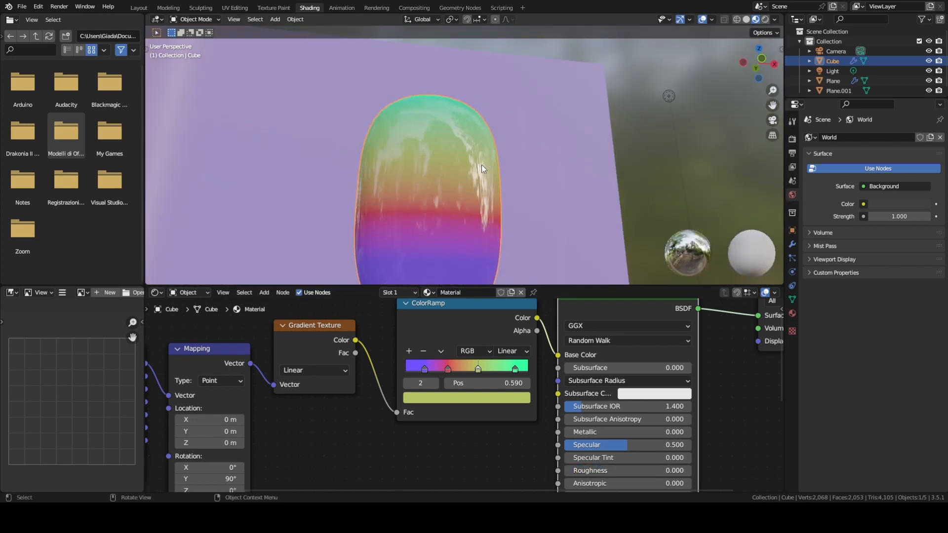
pyautogui.scroll(-2, 481, 164)
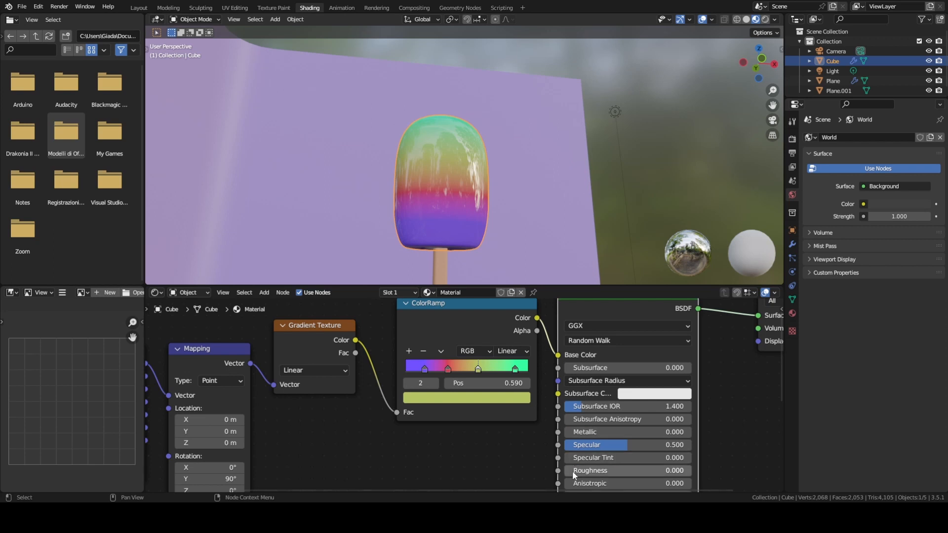
# Step: Raise the popsicle material's Roughness to about 0.277
pyautogui.moveTo(573, 470); pyautogui.dragTo(614, 470)
pyautogui.moveTo(568, 184); pyautogui.dragTo(508, 198, button='middle')
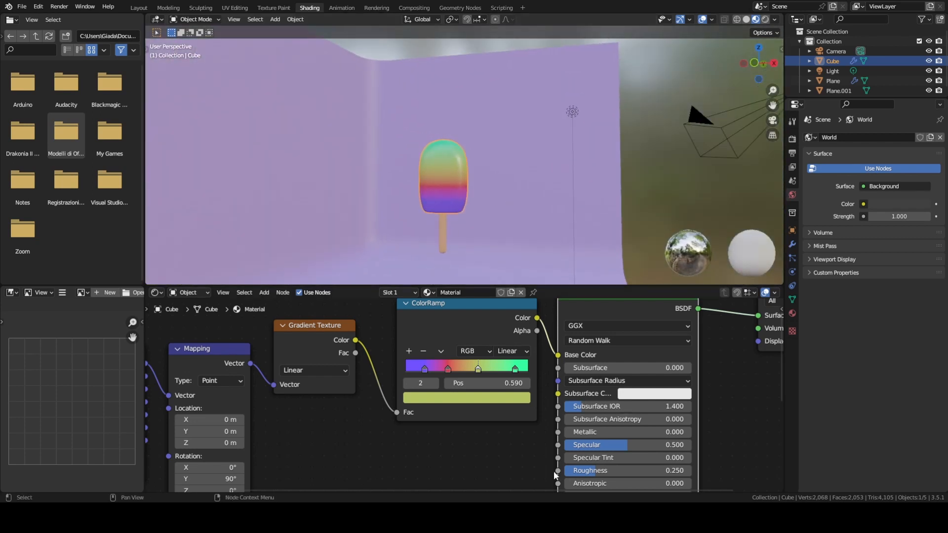
pyautogui.moveTo(612, 470); pyautogui.dragTo(616, 471)
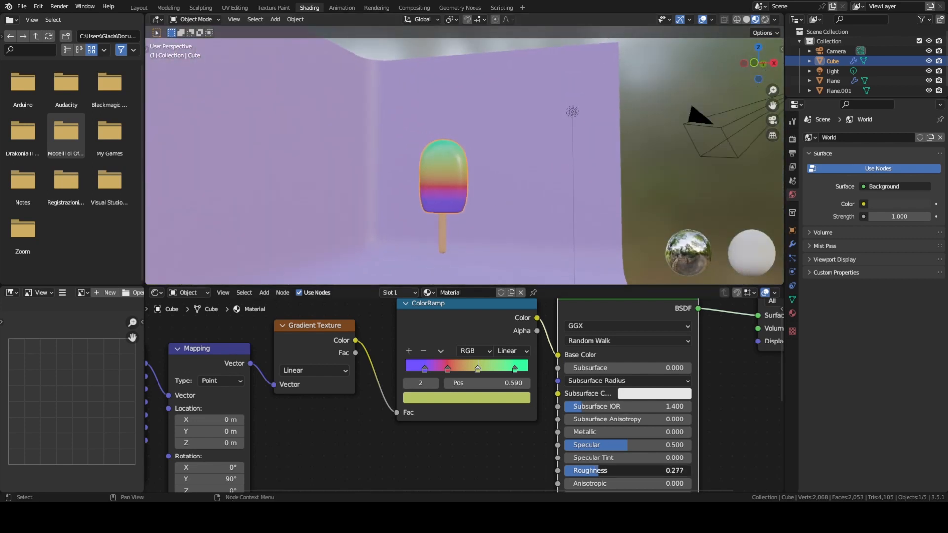
# Step: Lock the camera to the view in the Layout workspace and frame the popsicle through the camera
pyautogui.click(535, 189)
pyautogui.moveTo(534, 188)
pyautogui.mouseDown(button='middle')
pyautogui.moveTo(508, 177)
pyautogui.moveTo(530, 199)
pyautogui.moveTo(500, 175)
pyautogui.moveTo(528, 209)
pyautogui.mouseUp(button='middle')
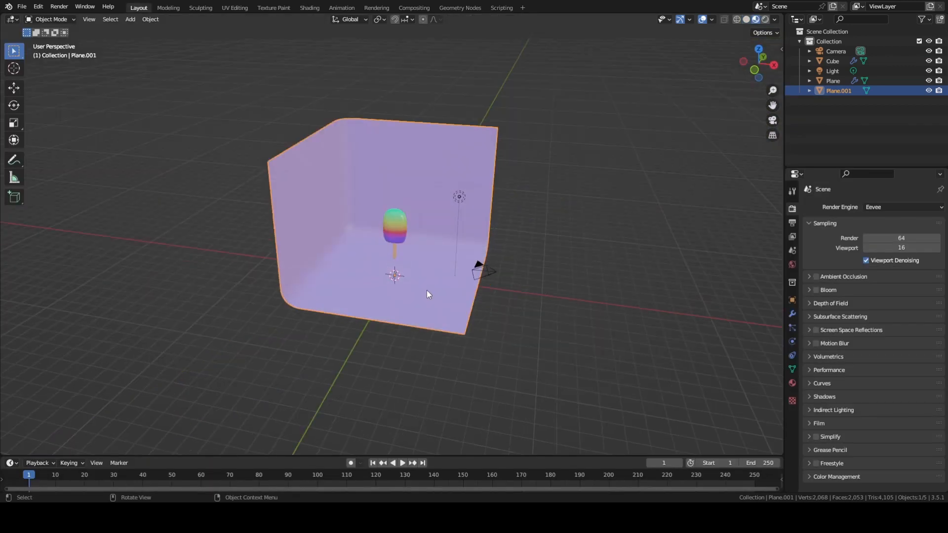
pyautogui.scroll(4, 427, 291)
pyautogui.moveTo(427, 291); pyautogui.dragTo(389, 252, button='middle')
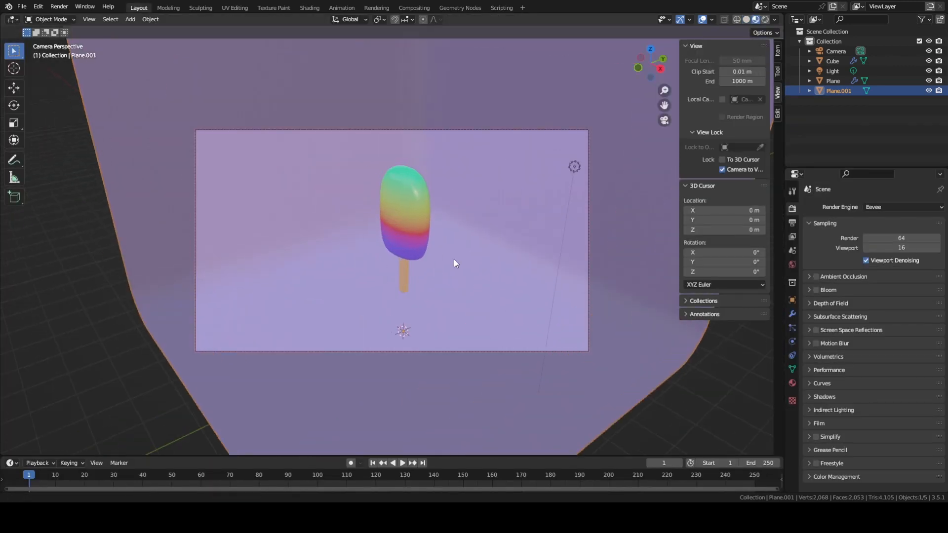
pyautogui.moveTo(454, 259); pyautogui.dragTo(447, 249, button='middle')
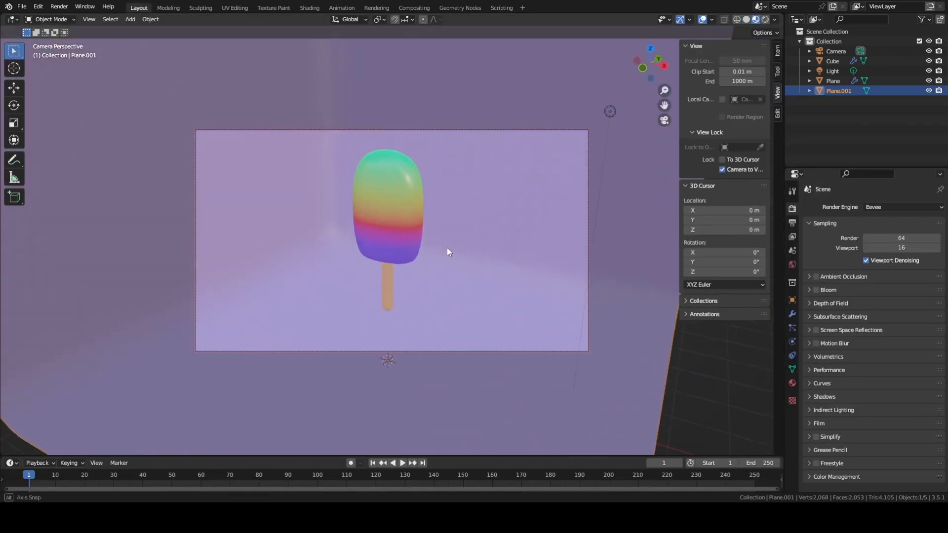
# Step: Select the popsicle body and stick together and lower them along the Z axis toward the backdrop floor
pyautogui.click(388, 281)
pyautogui.keyDown('shift'); pyautogui.click(395, 244); pyautogui.keyUp('shift')
pyautogui.press('g')
pyautogui.press('z')
pyautogui.click(498, 321)
# Step: Add an area light and raise it along the Z axis high above the popsicle
pyautogui.moveTo(498, 321); pyautogui.dragTo(571, 357, button='middle')
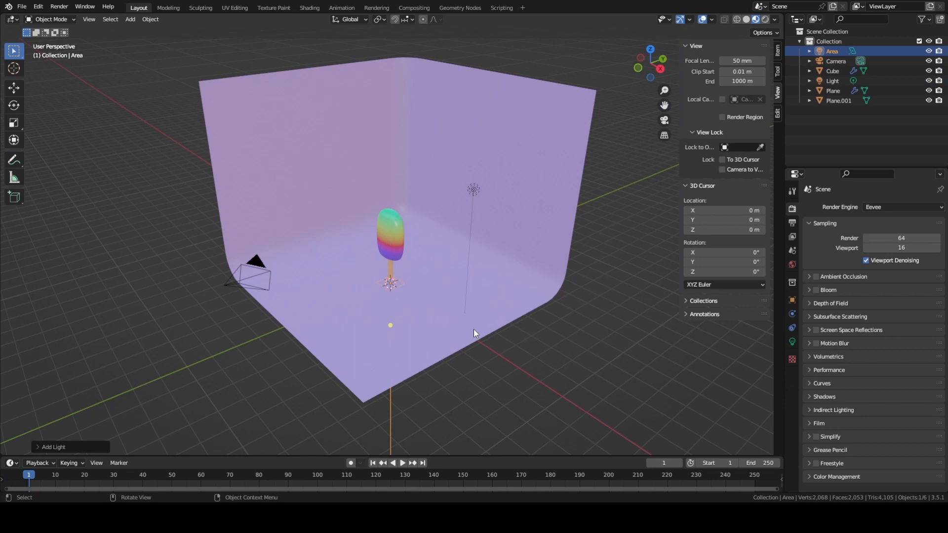
pyautogui.press('g')
pyautogui.press('z')
pyautogui.press('Return')
# Step: Enlarge the area light and tilt it so that it shines diagonally down at the popsicle
pyautogui.press('s')
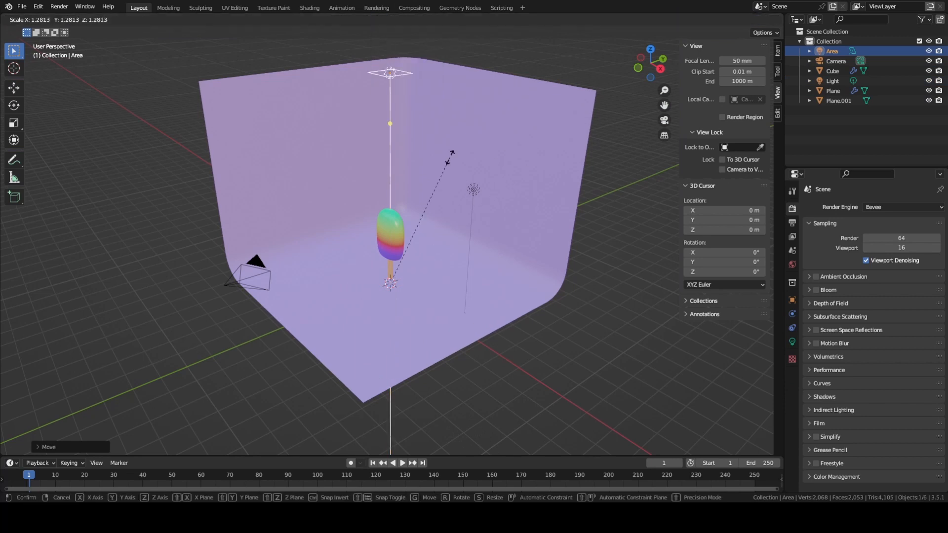
pyautogui.click(472, 69)
pyautogui.press('r')
pyautogui.click(609, 99)
pyautogui.moveTo(609, 99); pyautogui.dragTo(559, 166, button='middle')
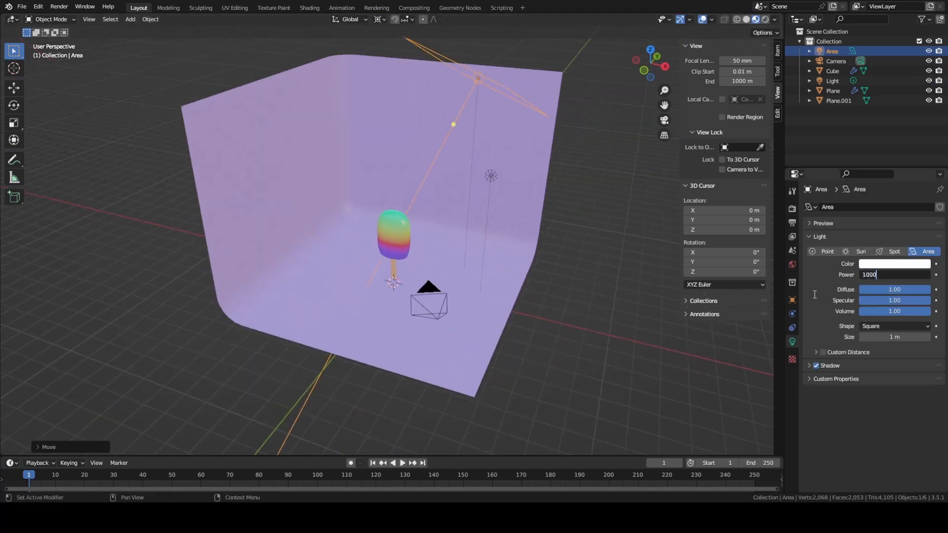
# Step: Set the area light's power to 1000 W and open its color for editing
pyautogui.press('Return')
pyautogui.click(895, 263)
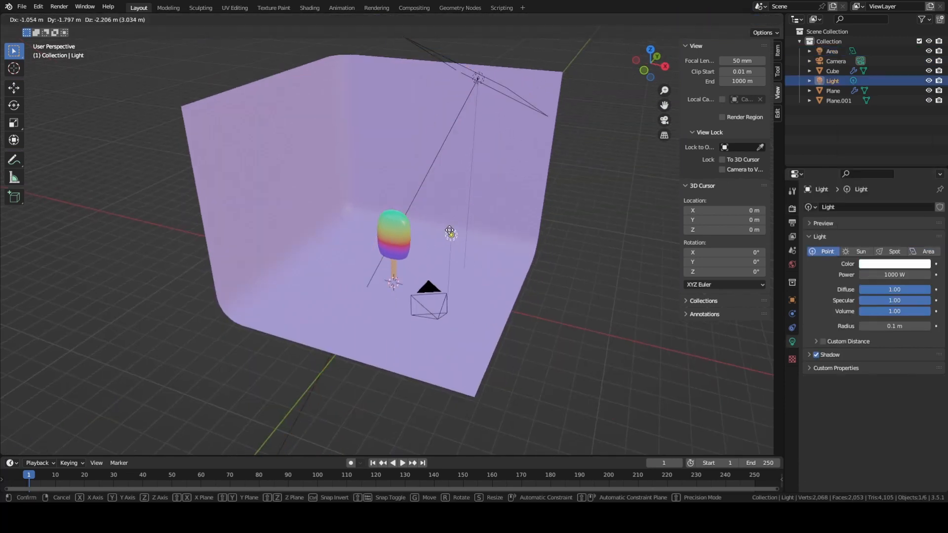
# Step: Place the point light near the popsicle, make it light blue at 500 W without shadow, and distribute duplicates around the popsicle
pyautogui.click(446, 176)
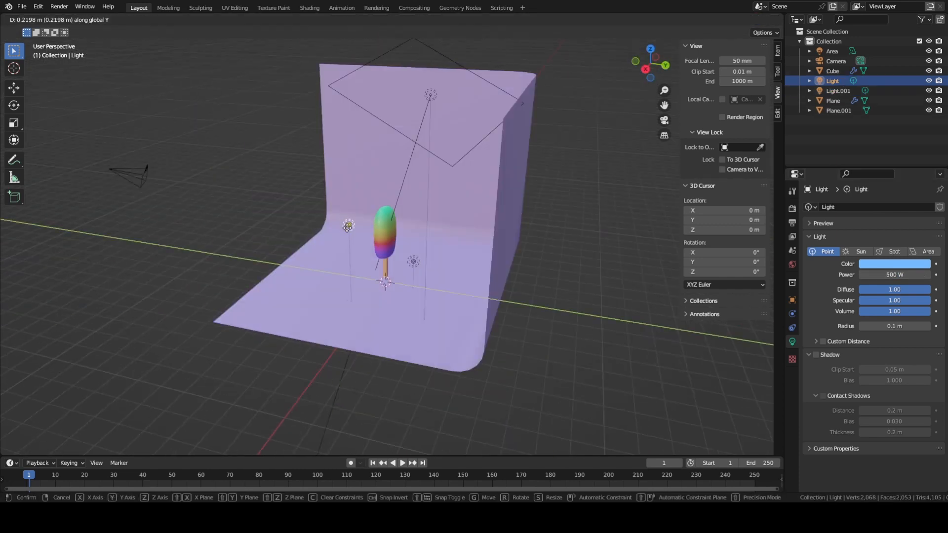
pyautogui.click(890, 151)
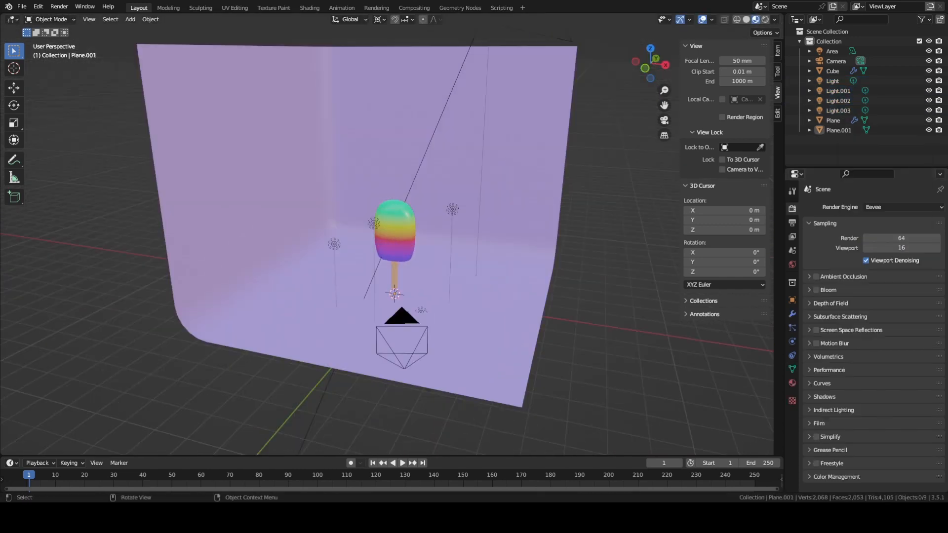
# Step: Look through the camera and show the scene with Rendered viewport shading
pyautogui.moveTo(420, 225); pyautogui.dragTo(402, 210, button='middle')
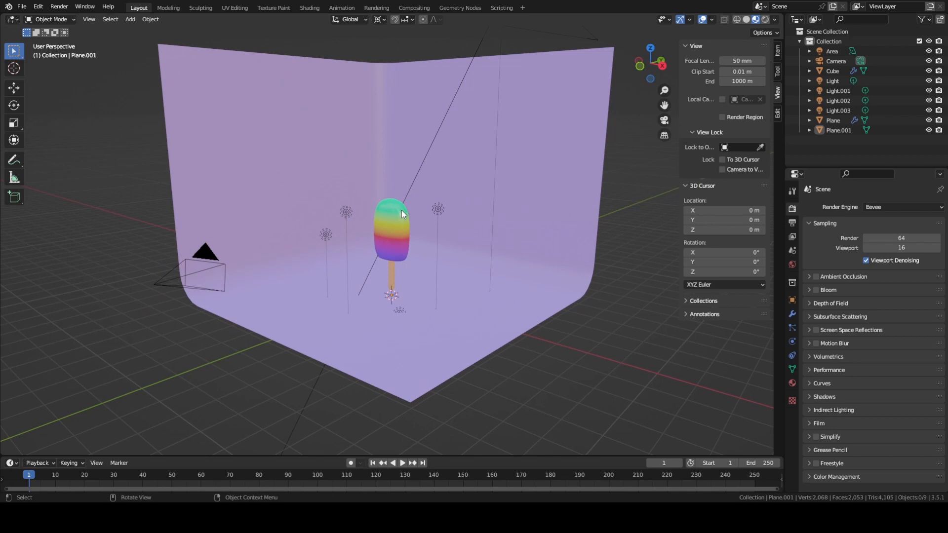
pyautogui.moveTo(409, 184); pyautogui.dragTo(437, 180, button='middle')
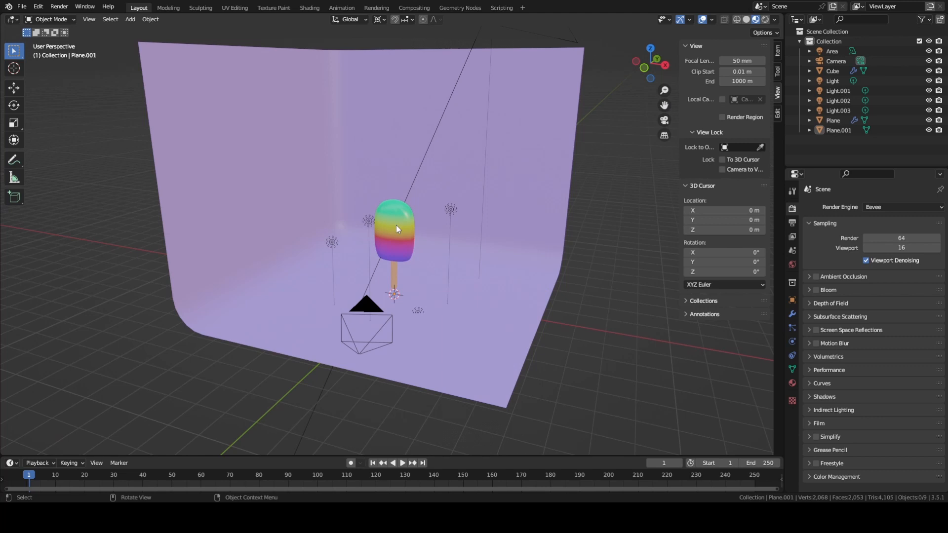
pyautogui.moveTo(396, 224); pyautogui.dragTo(413, 219, button='middle')
pyautogui.press('KP_0')
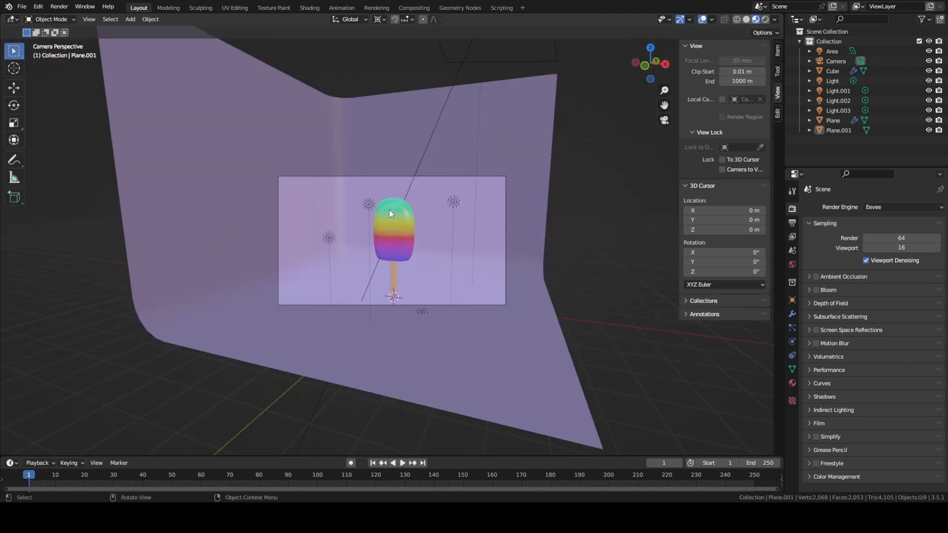
pyautogui.press('z')
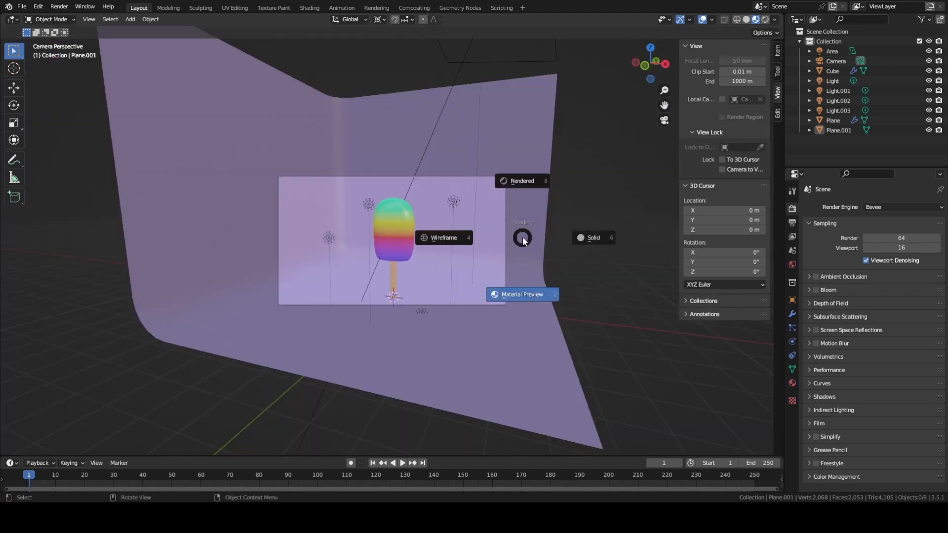
pyautogui.click(527, 192)
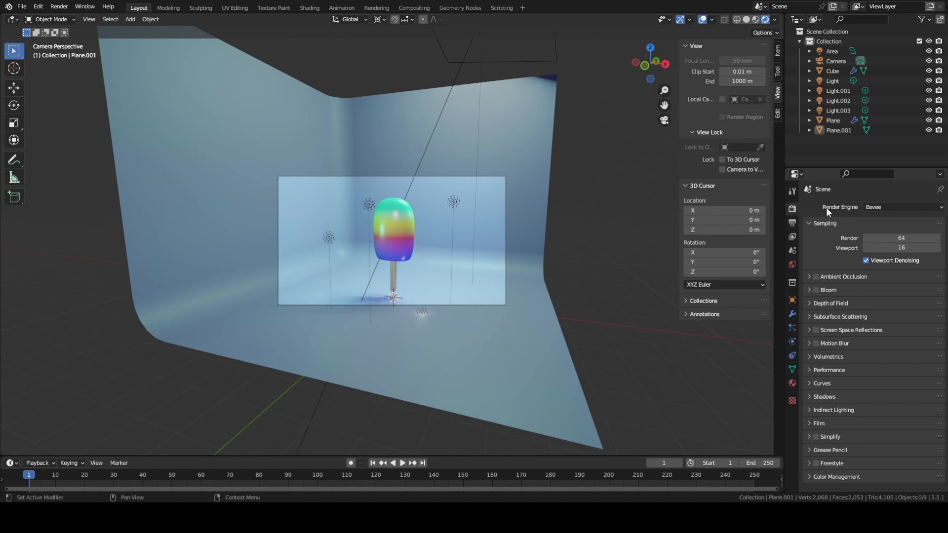
# Step: Switch the render engine to Cycles and start rendering the image from the camera
pyautogui.click(875, 205)
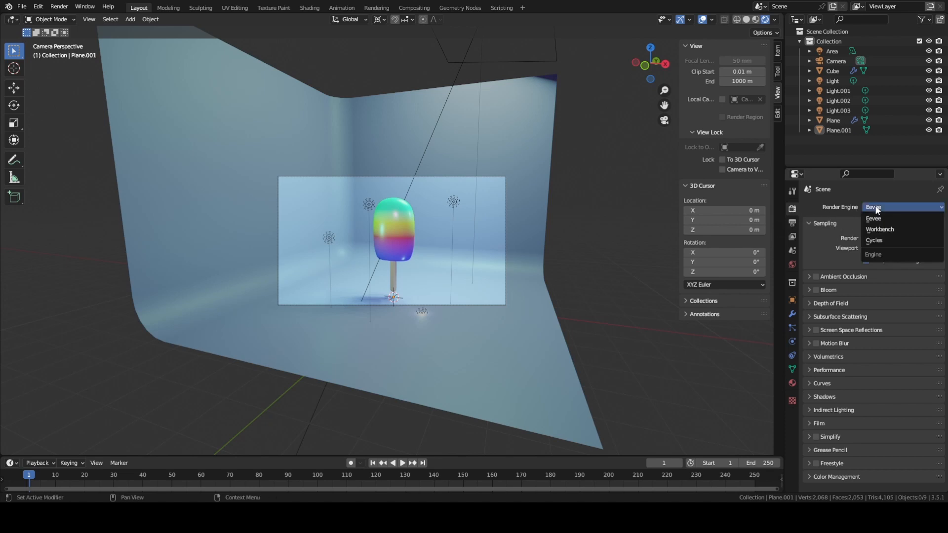
pyautogui.click(881, 238)
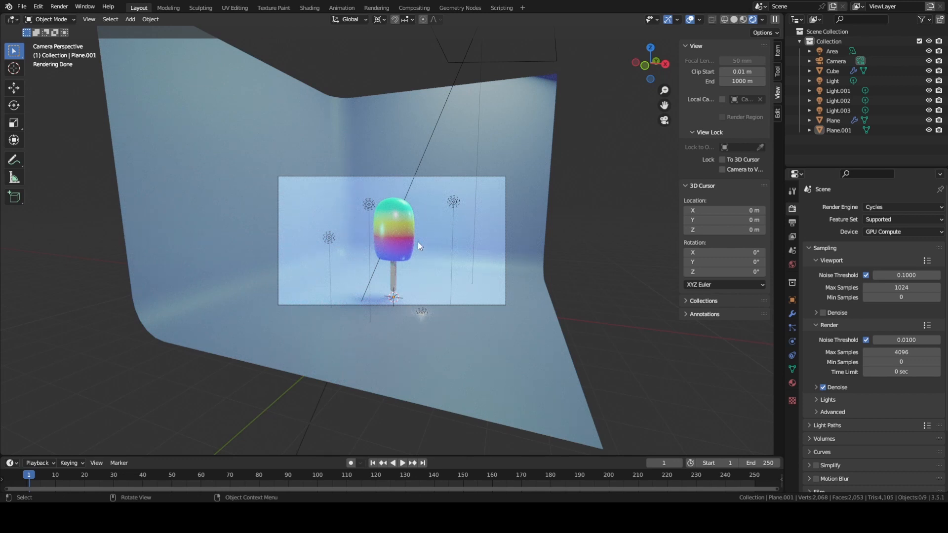
pyautogui.scroll(2, 406, 226)
pyautogui.scroll(1, 407, 226)
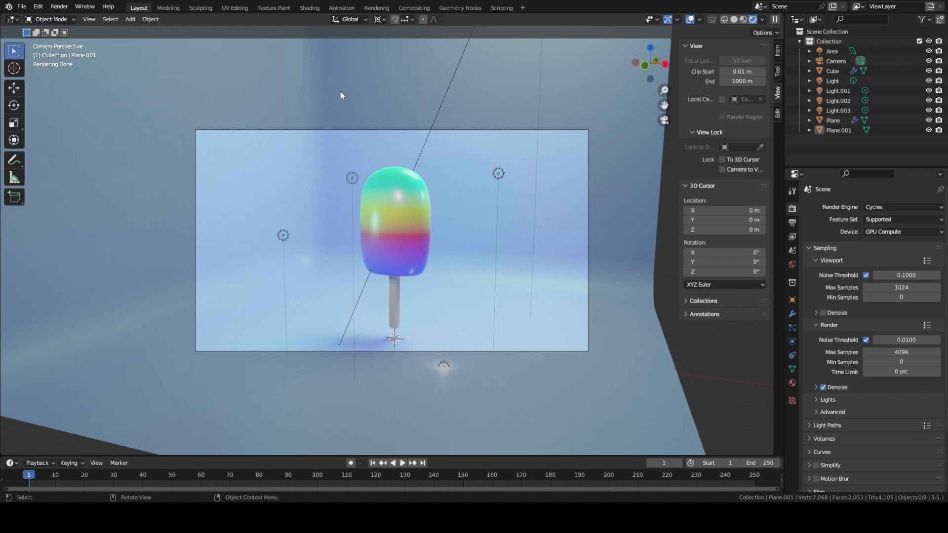
pyautogui.press('F12')
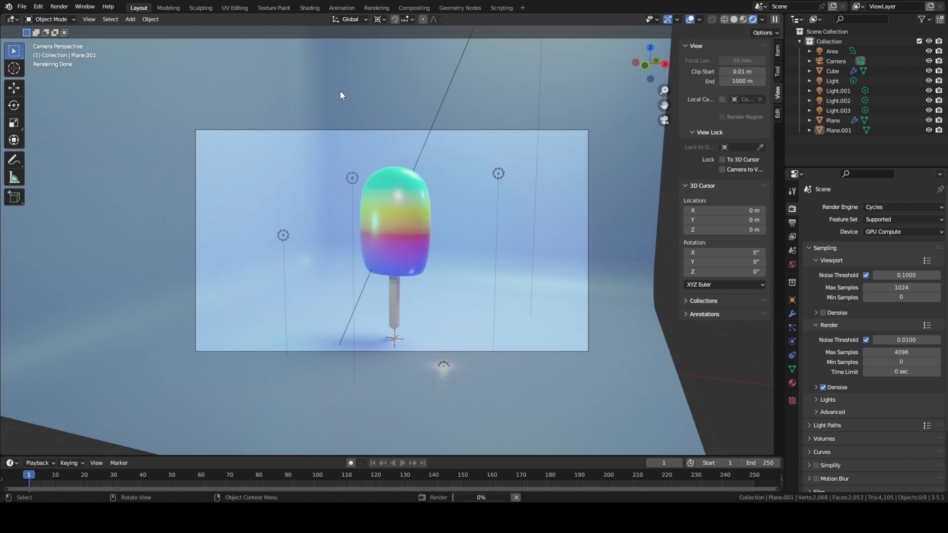